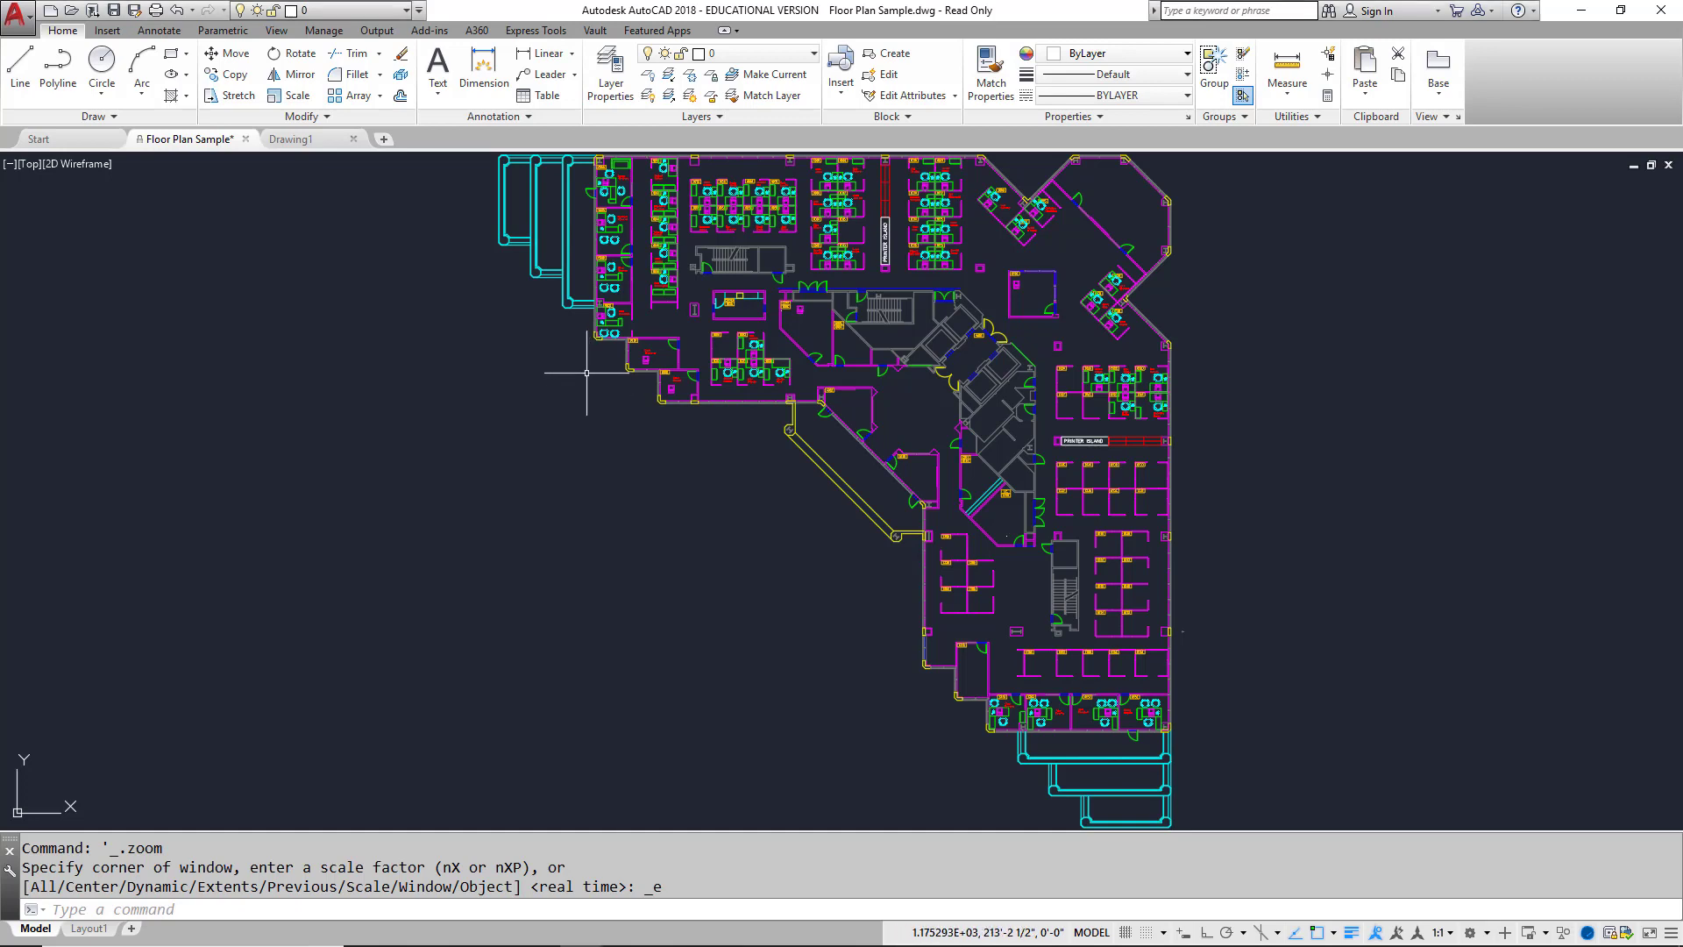
Zoom in on the cubicles numbered 6051 to 6060 in the upper part of the floor plan.
{"action": "type", "text": "z"}
{"action": "key", "text": "Return"}
{"action": "left_click", "coordinate": [761, 264]}
{"action": "scroll", "coordinate": [697, 211], "scroll_direction": "up", "scroll_amount": 1}
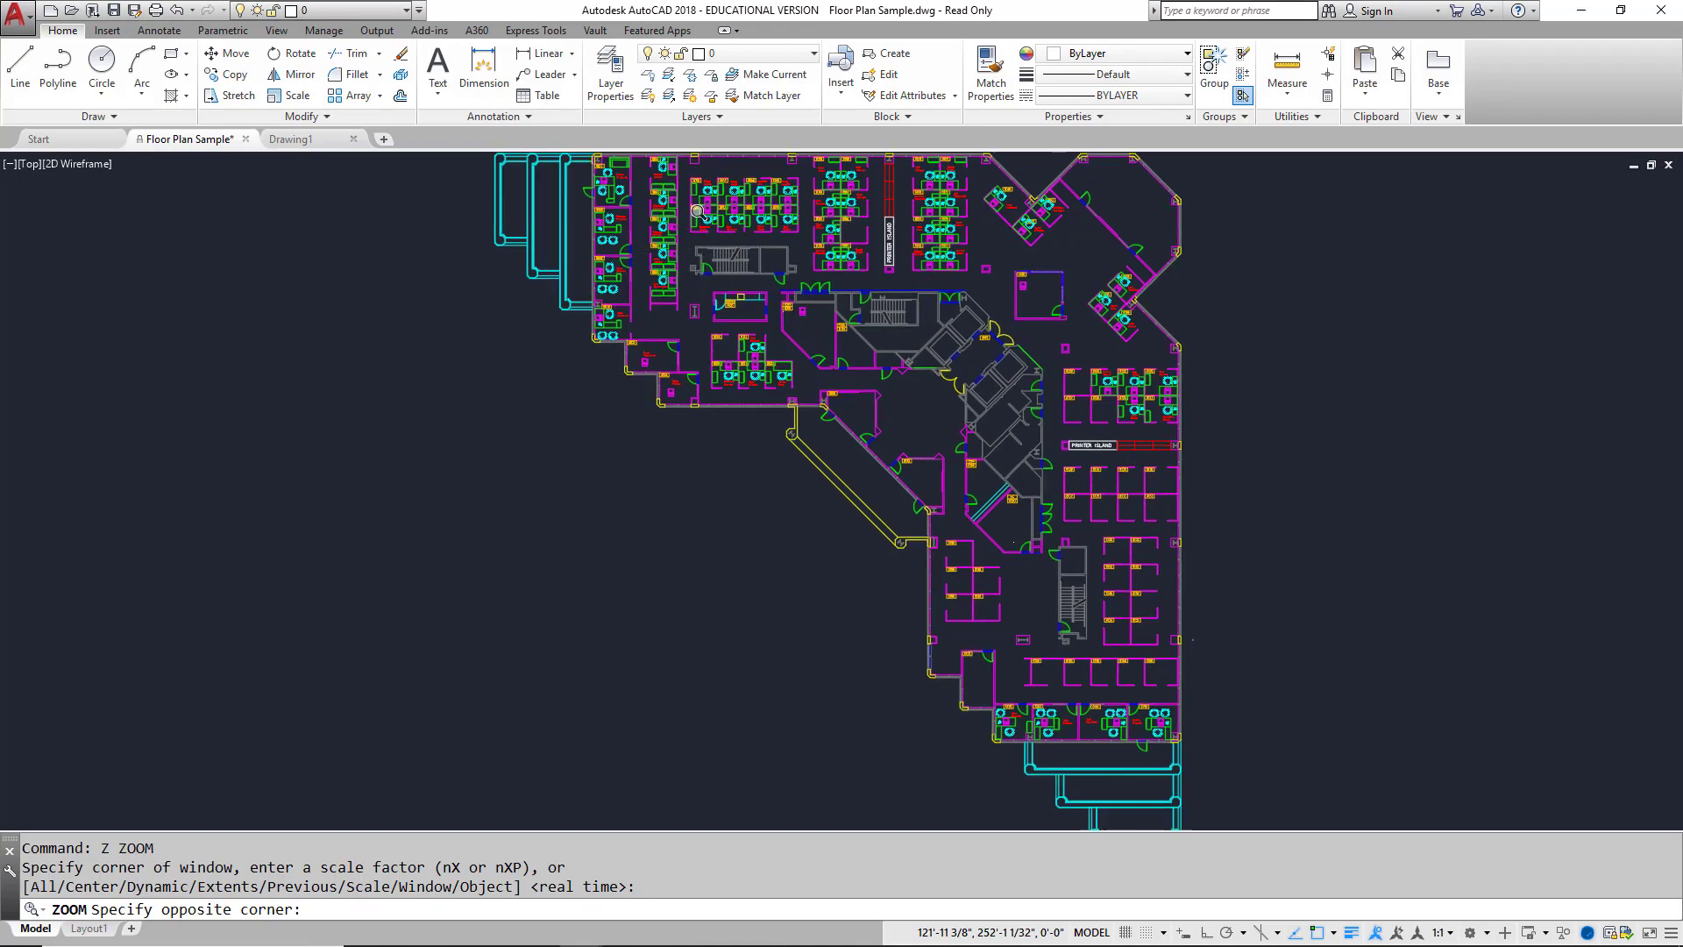
{"action": "scroll", "coordinate": [697, 212], "scroll_direction": "up", "scroll_amount": 5}
{"action": "left_click", "coordinate": [789, 218]}
{"action": "middle_click_drag", "start_coordinate": [865, 218], "coordinate": [500, 849]}
{"action": "scroll", "coordinate": [808, 598], "scroll_direction": "down", "scroll_amount": 4}
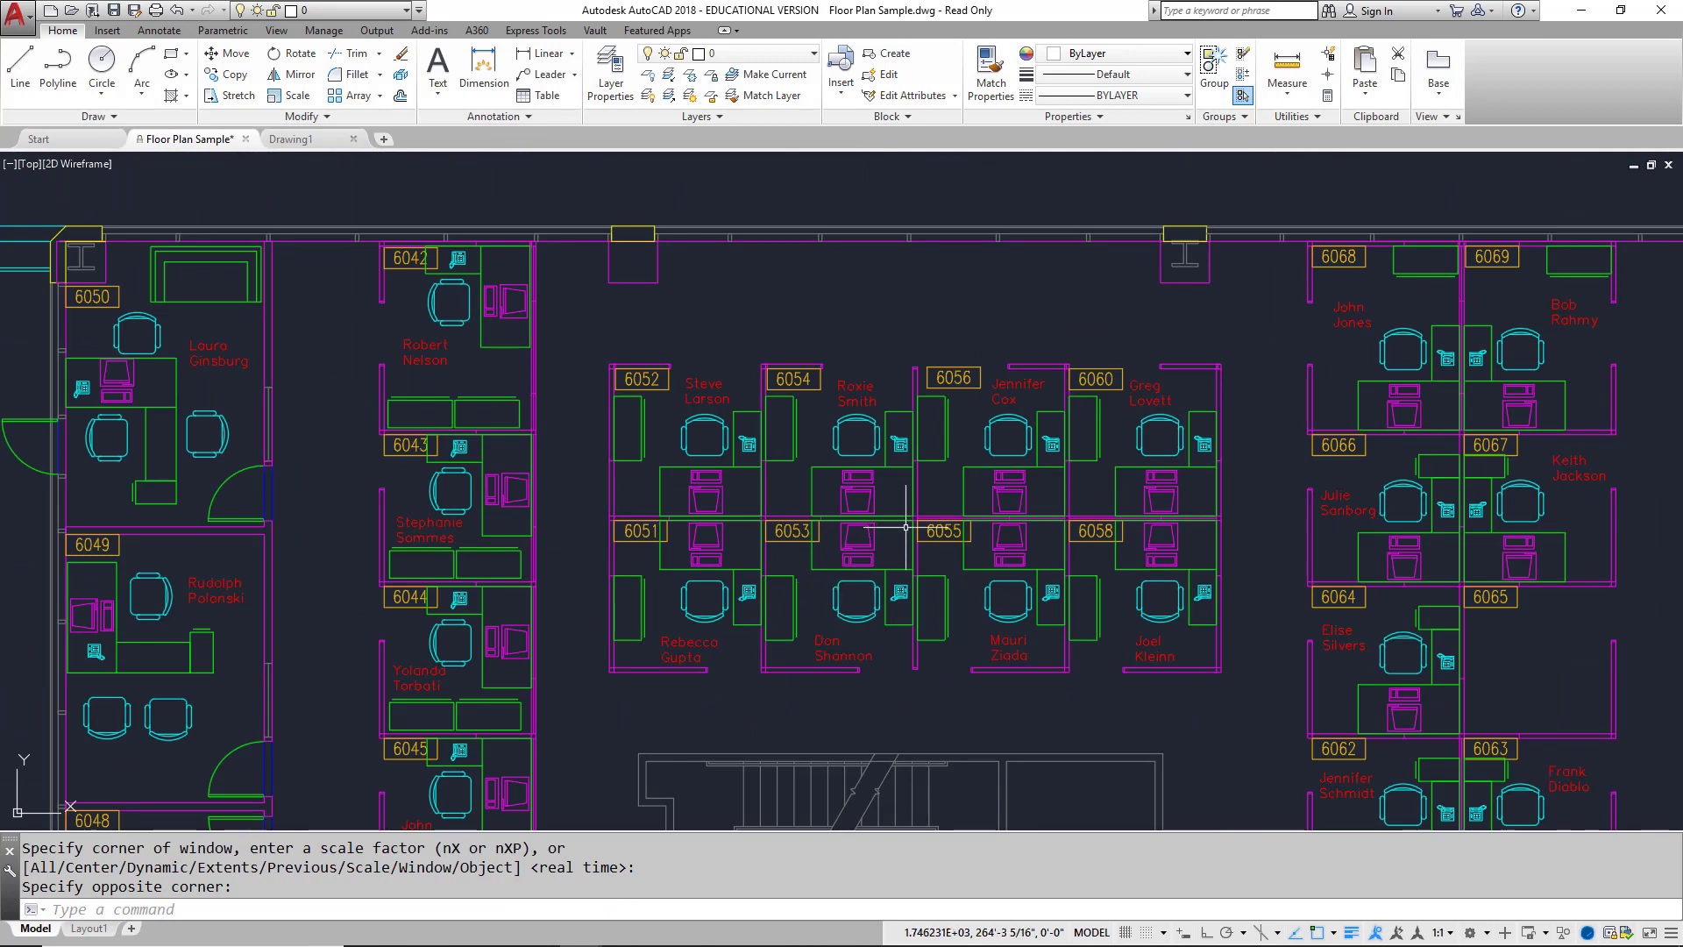
{"action": "middle_click_drag", "start_coordinate": [905, 527], "coordinate": [1066, 446]}
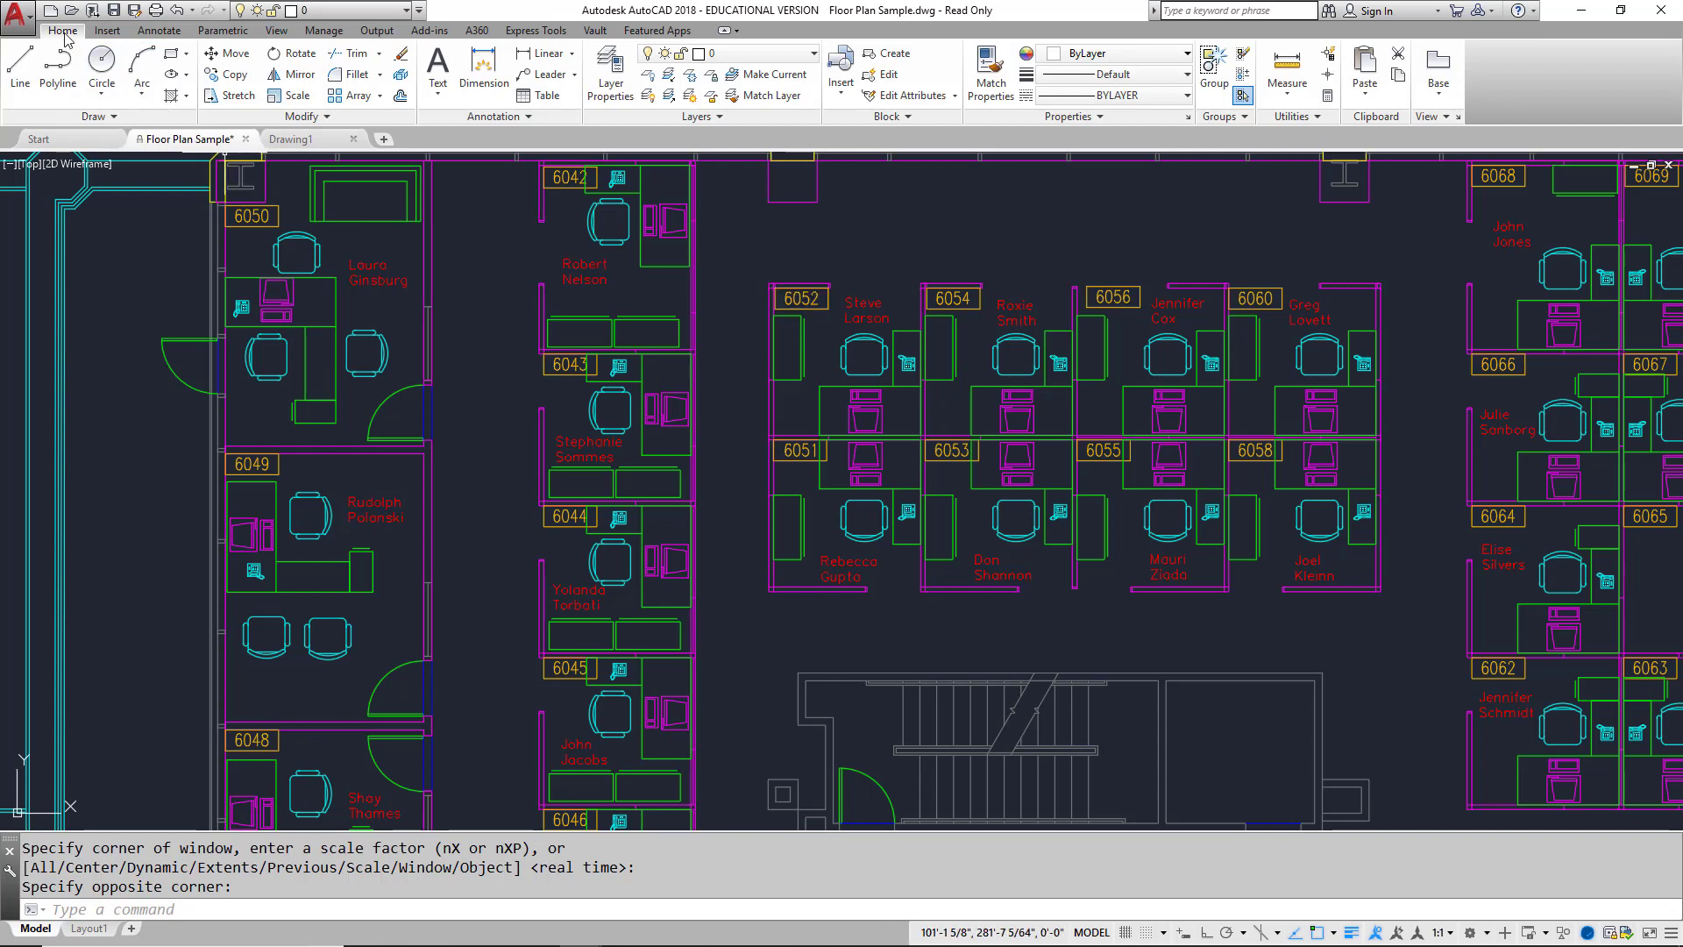
Open the Layer Properties Manager and look through the drawing's layer list.
{"action": "left_click", "coordinate": [611, 83]}
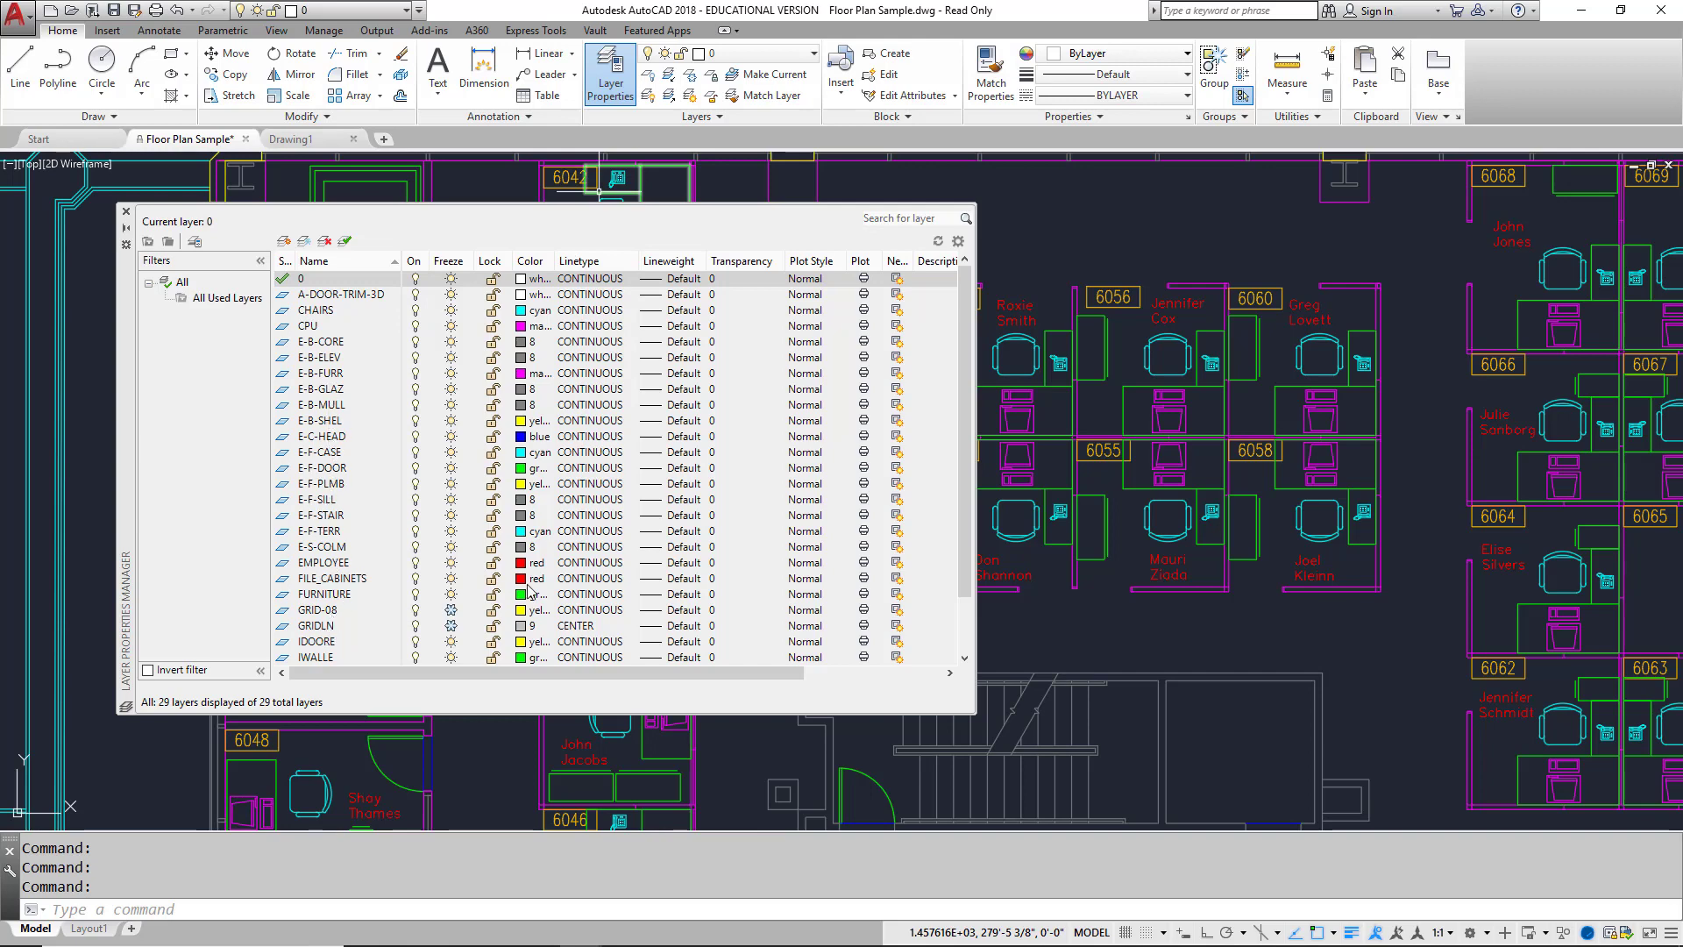
{"action": "scroll", "coordinate": [964, 456], "scroll_direction": "down", "scroll_amount": 2}
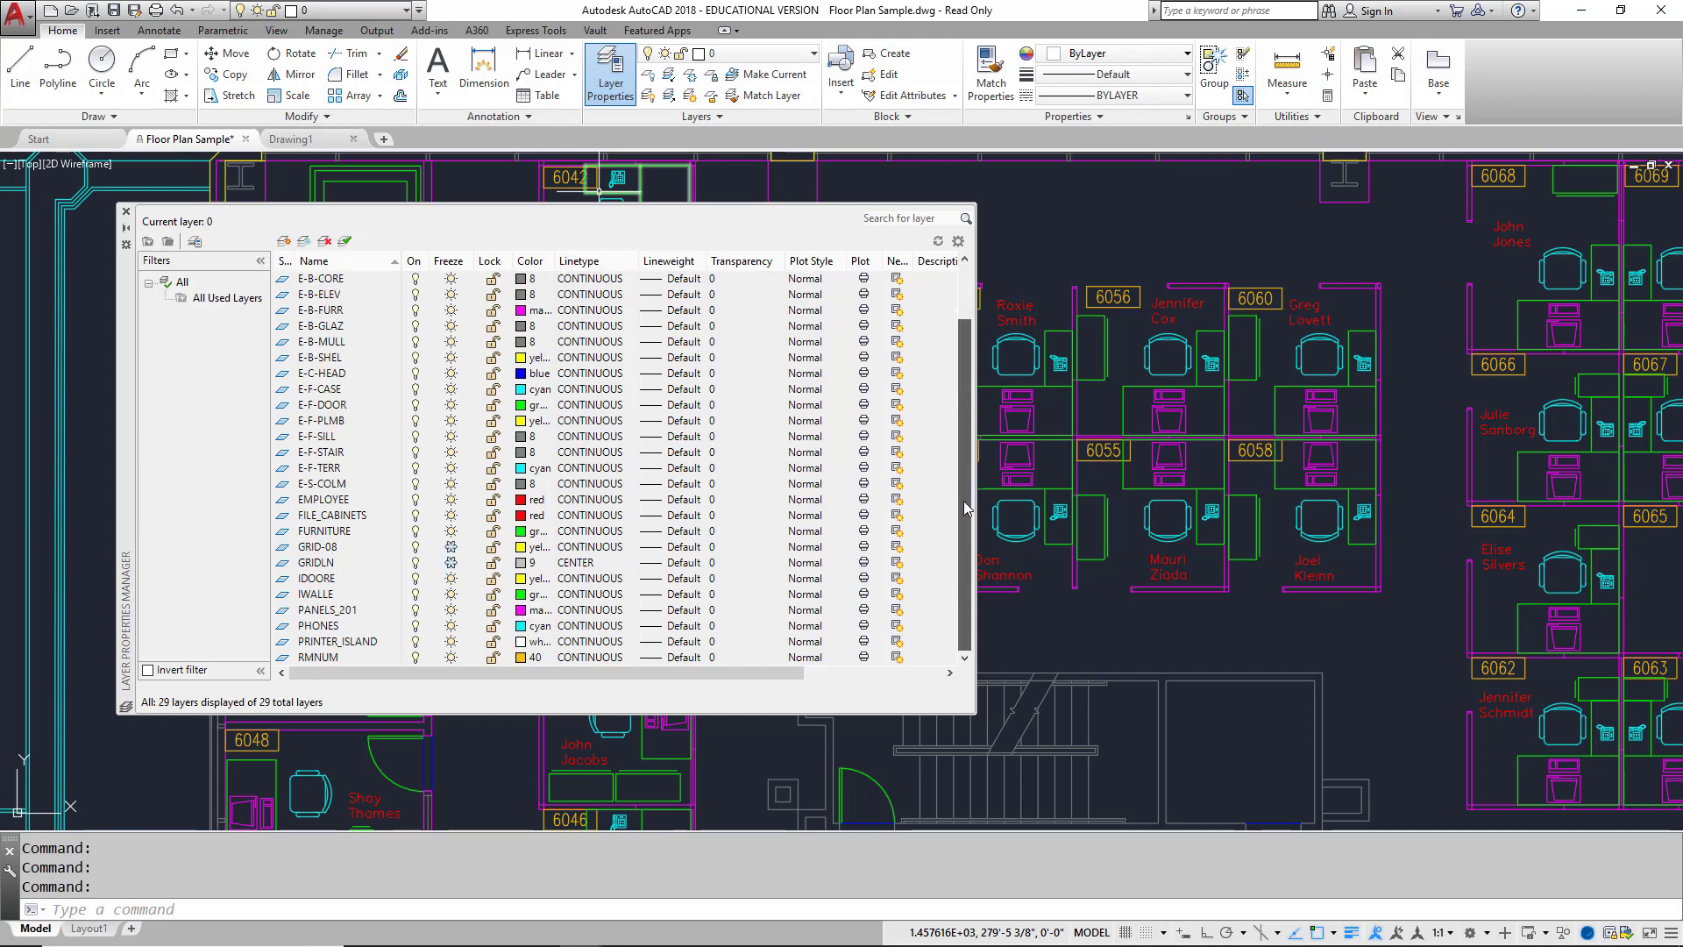
{"action": "scroll", "coordinate": [965, 493], "scroll_direction": "up", "scroll_amount": 2}
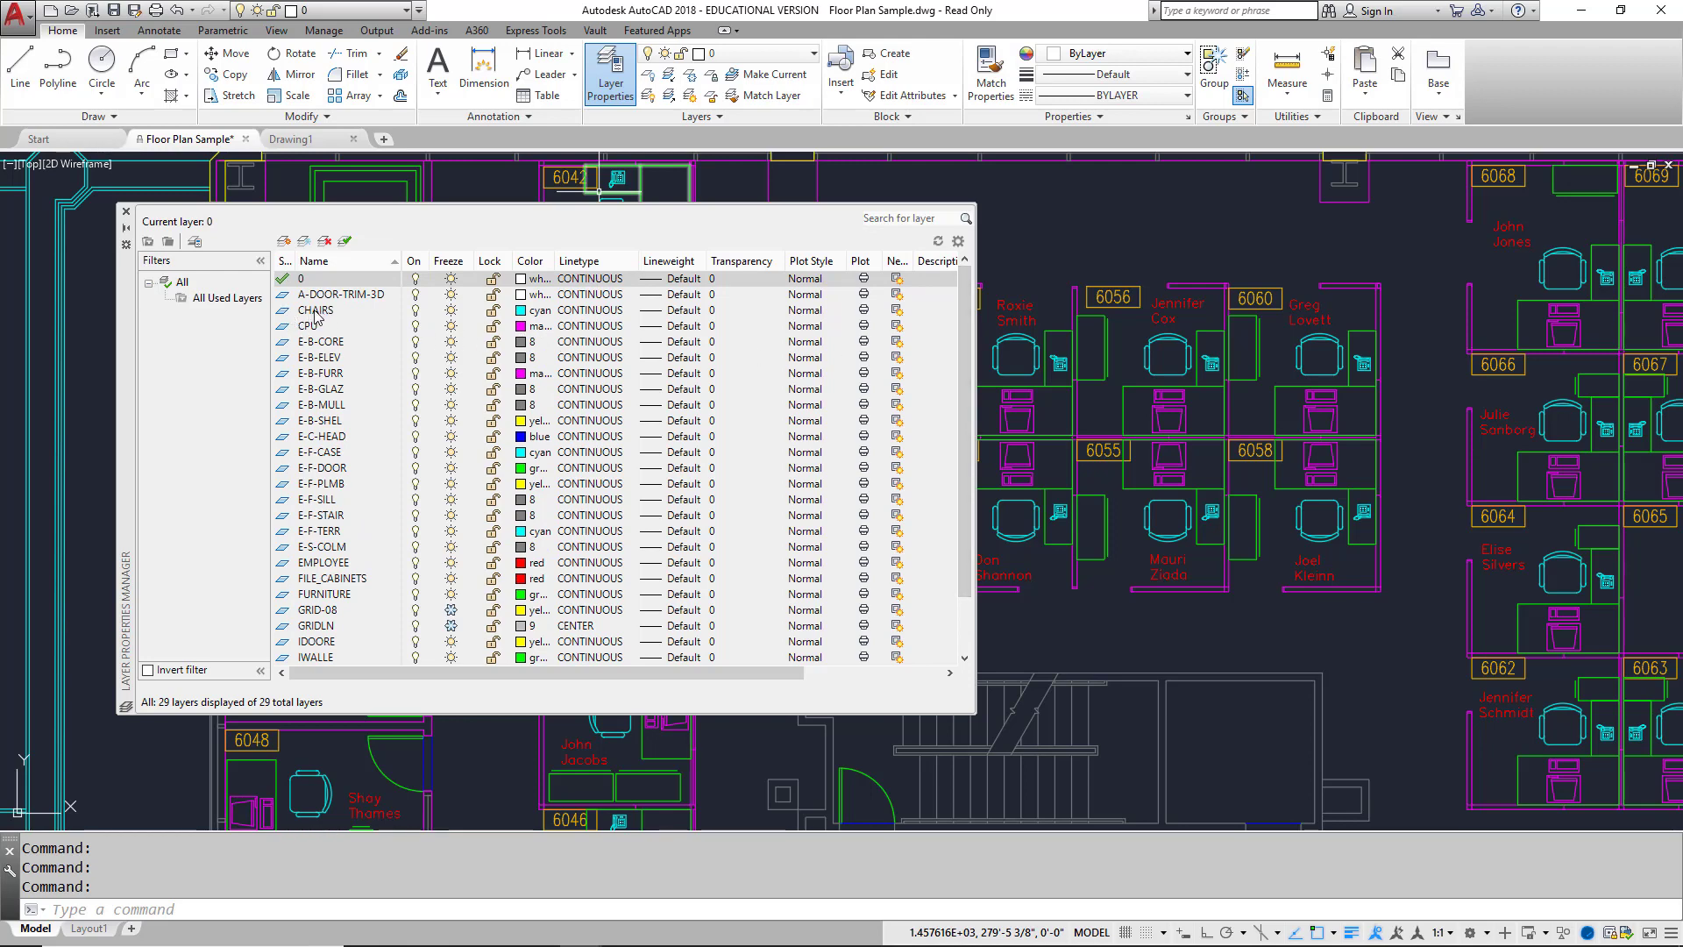
Turn the CHAIRS layer off and back on to compare how the floor plan displays.
{"action": "left_click", "coordinate": [416, 312]}
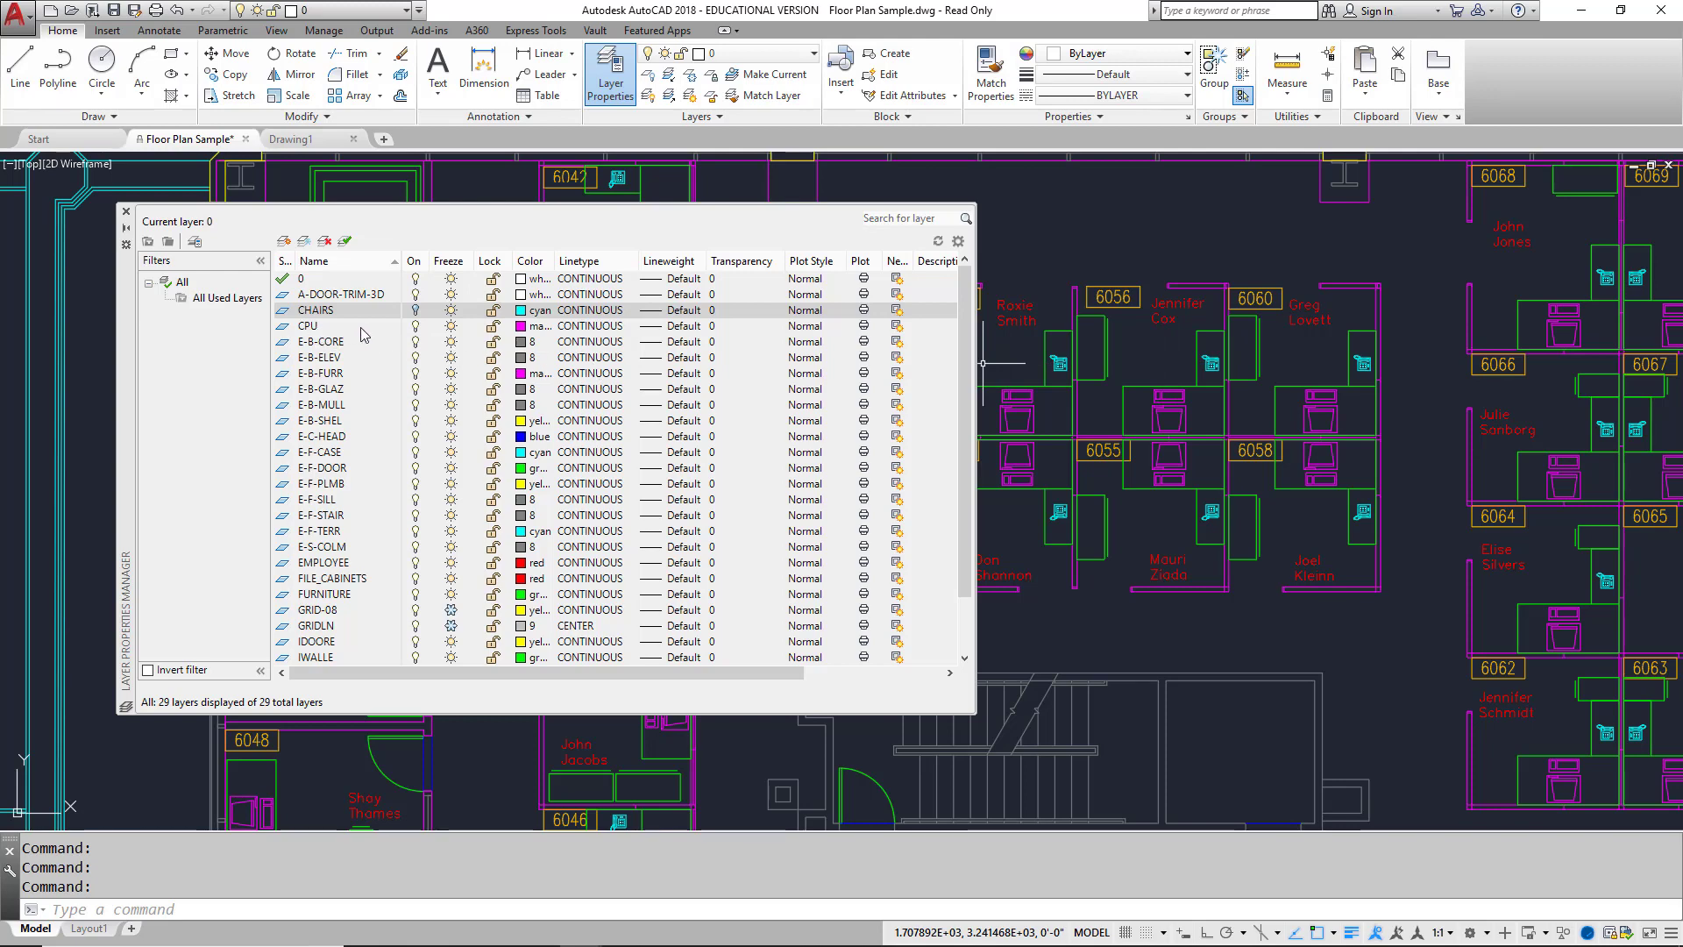
{"action": "left_click", "coordinate": [416, 326]}
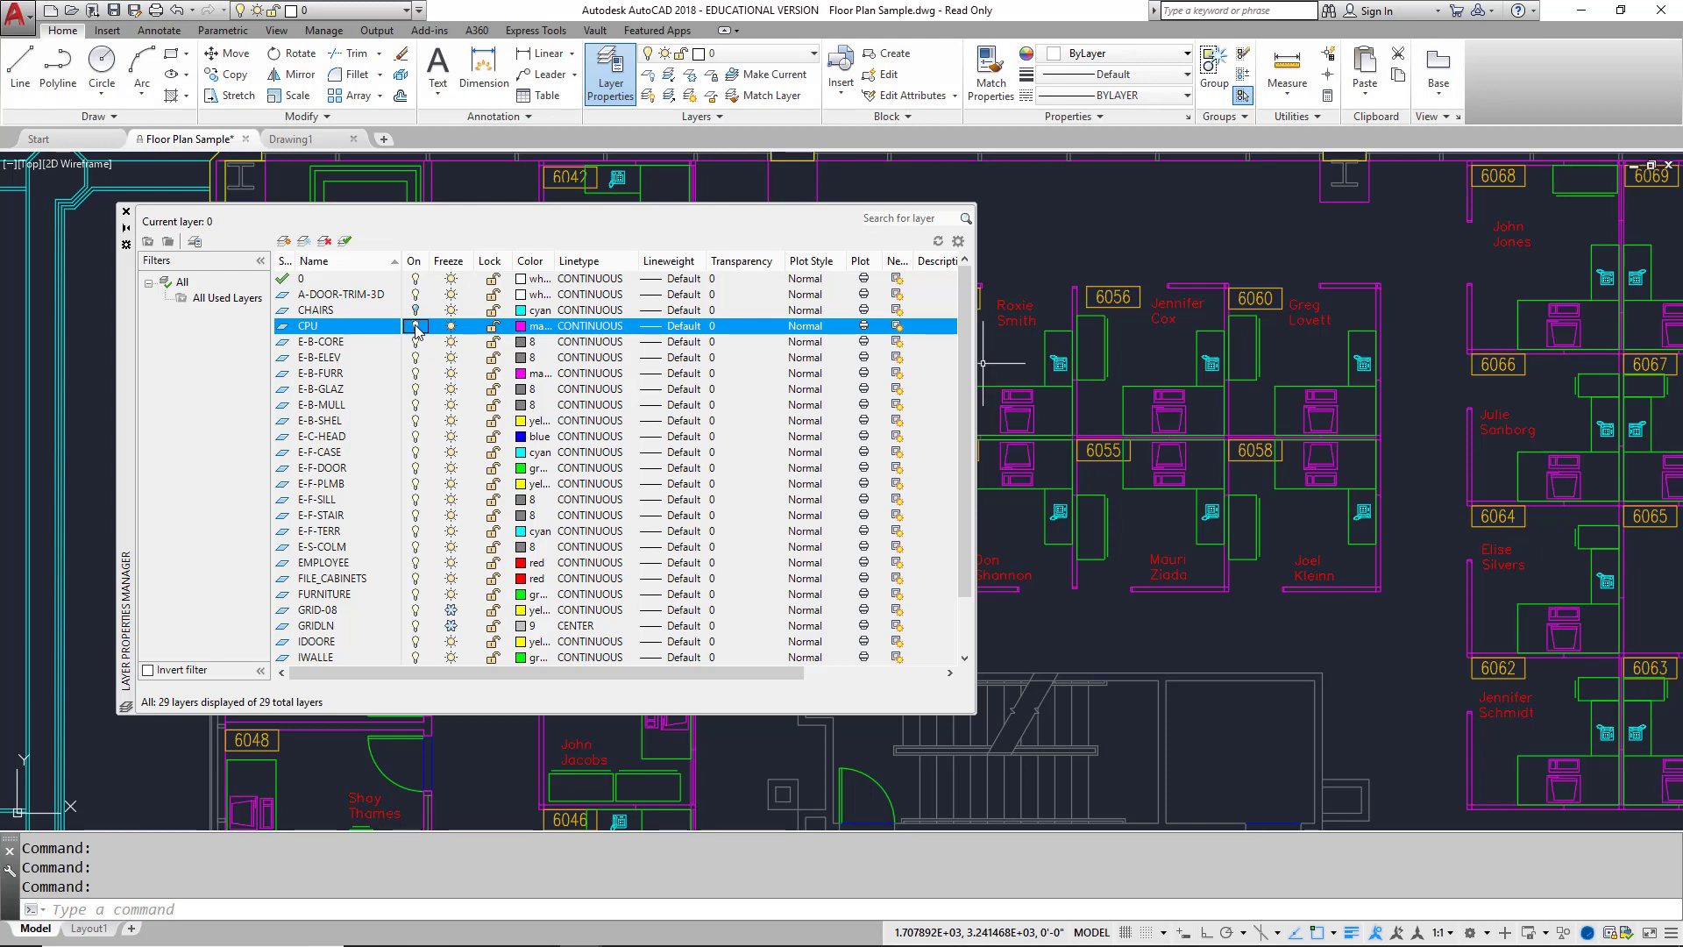
{"action": "left_click", "coordinate": [417, 310]}
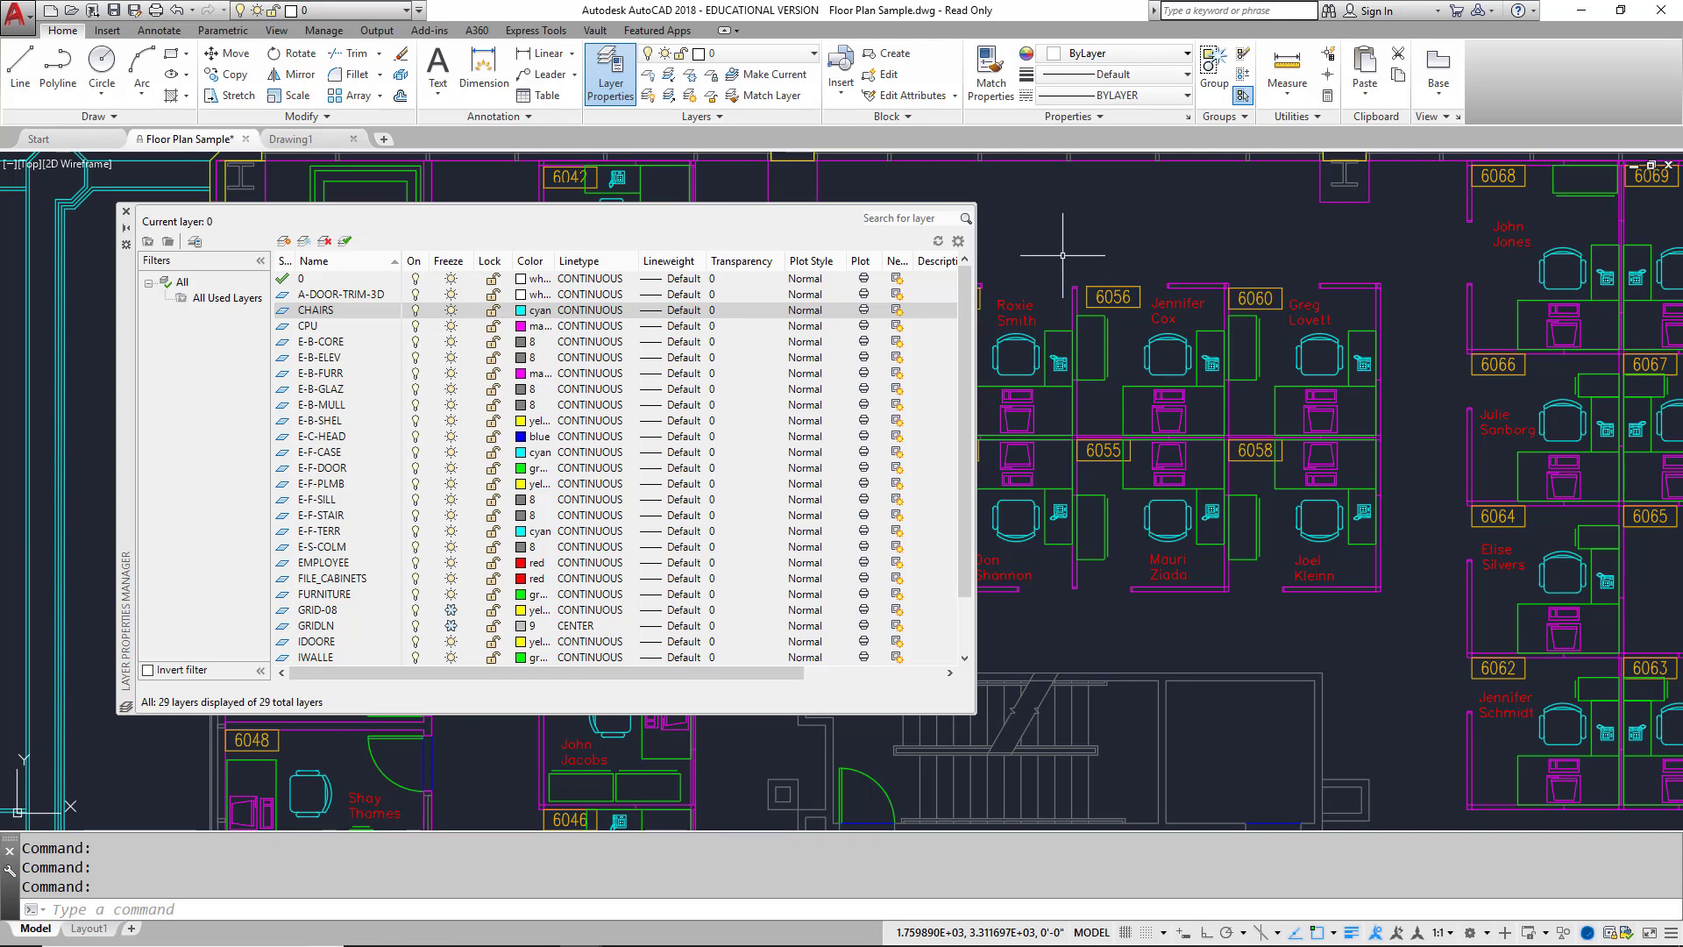
{"action": "left_click", "coordinate": [416, 312]}
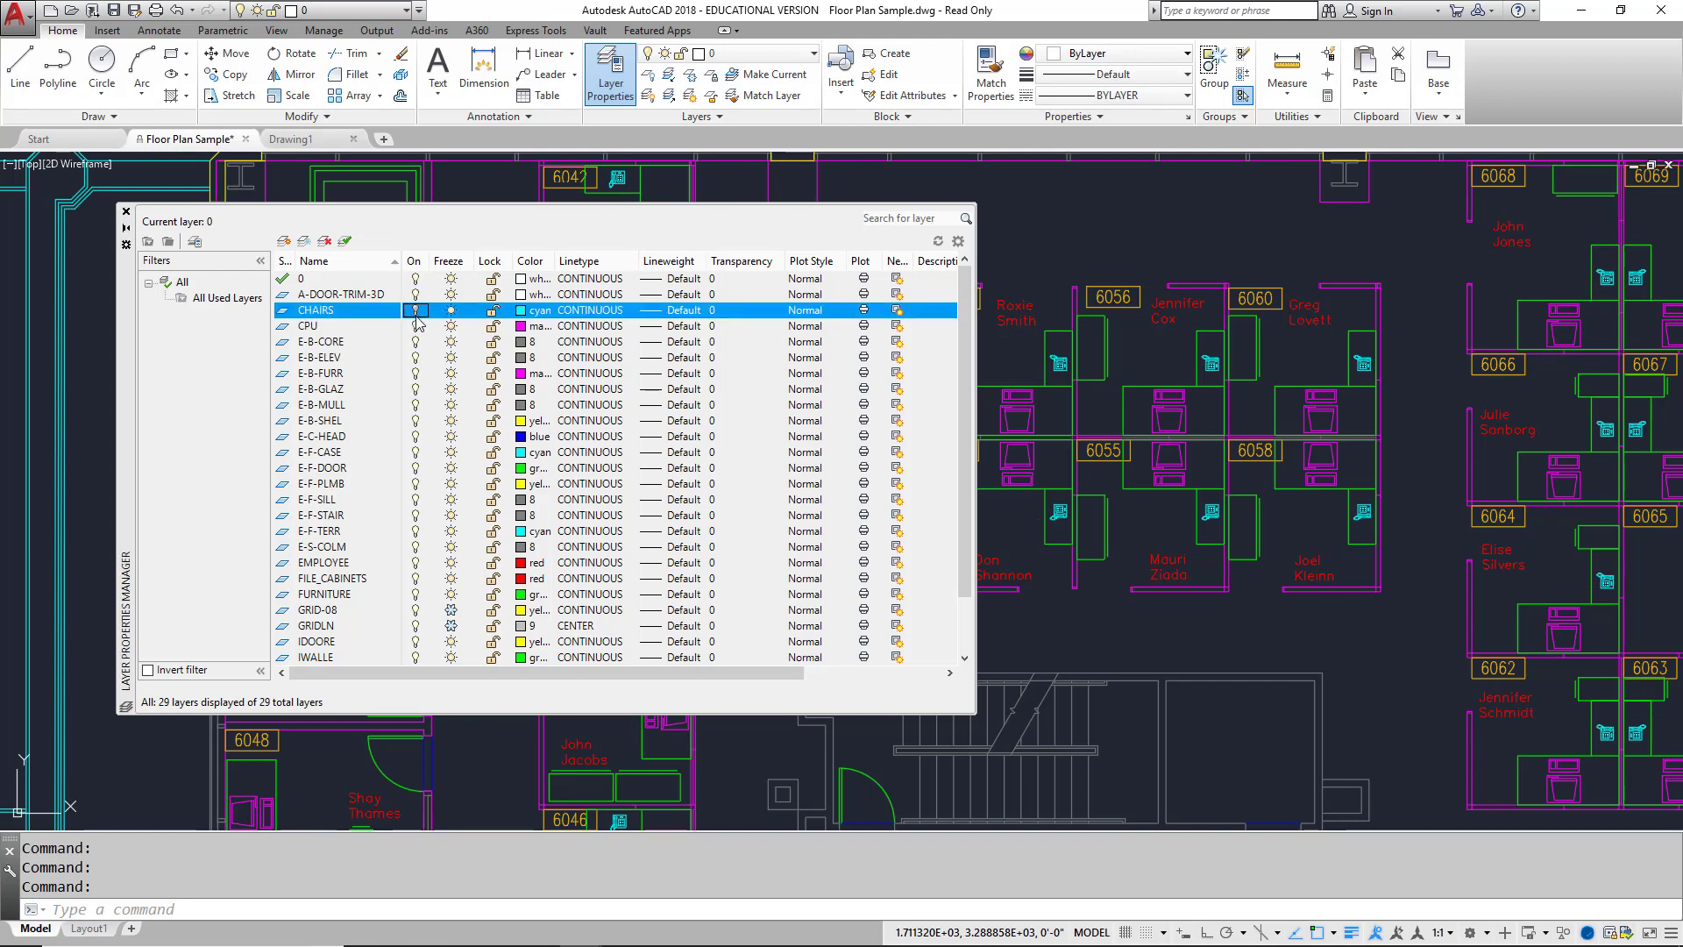
{"action": "left_click", "coordinate": [416, 310]}
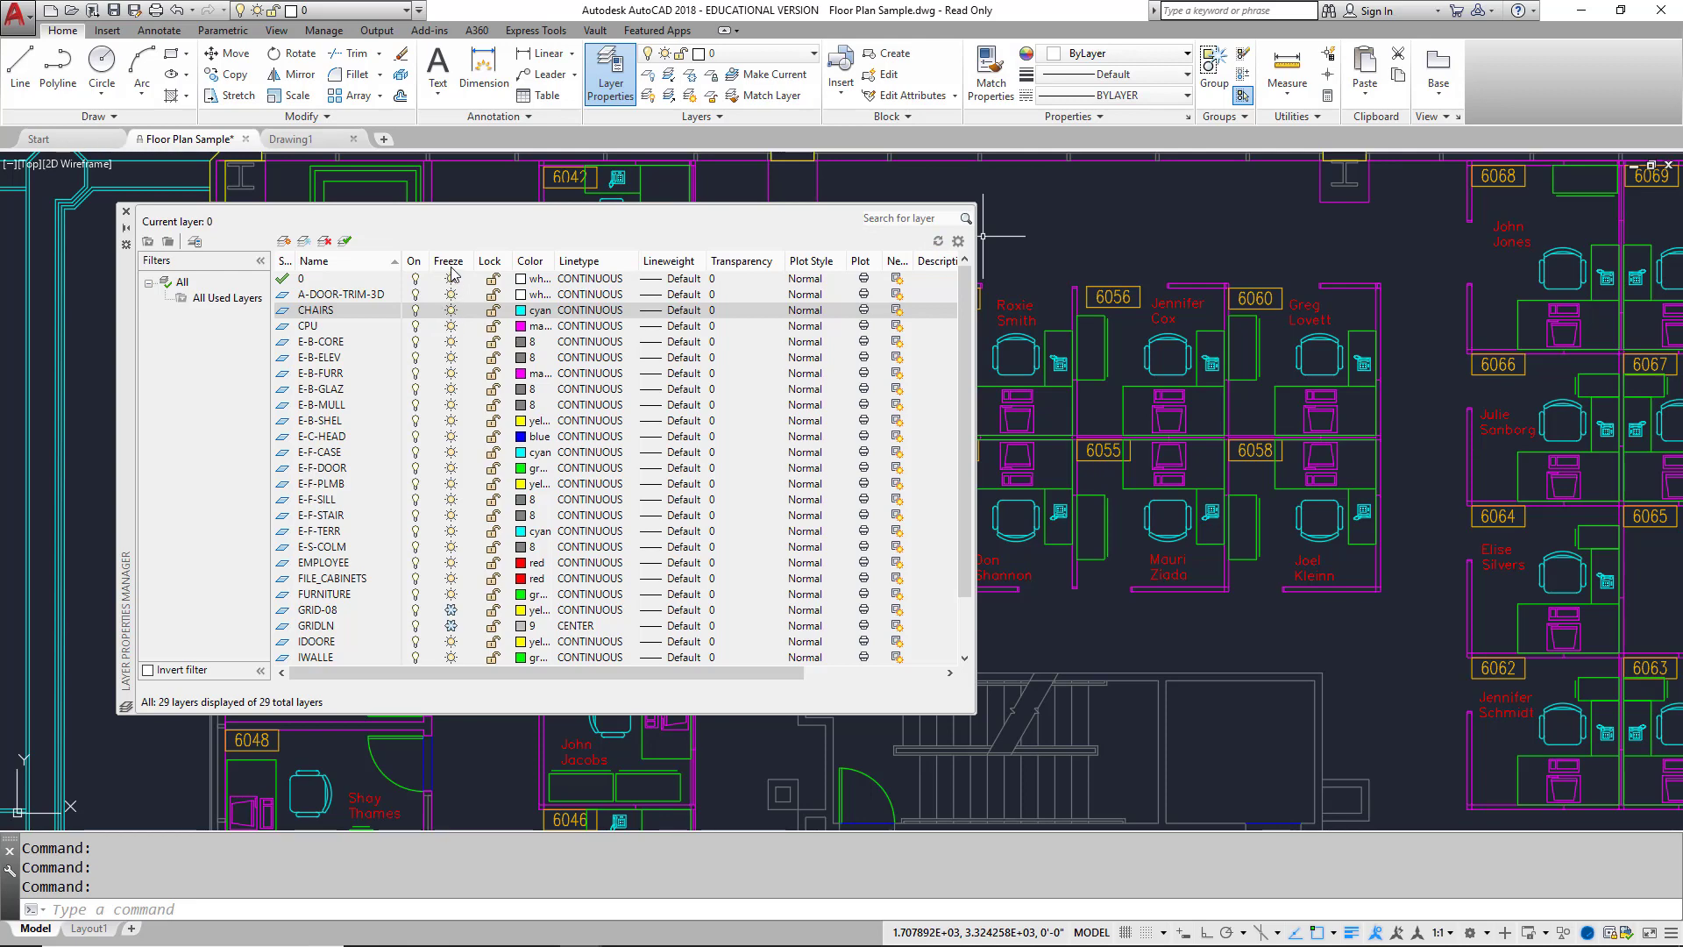
Compare freezing and thawing the CHAIRS layer with turning it off and on.
{"action": "left_click", "coordinate": [452, 314]}
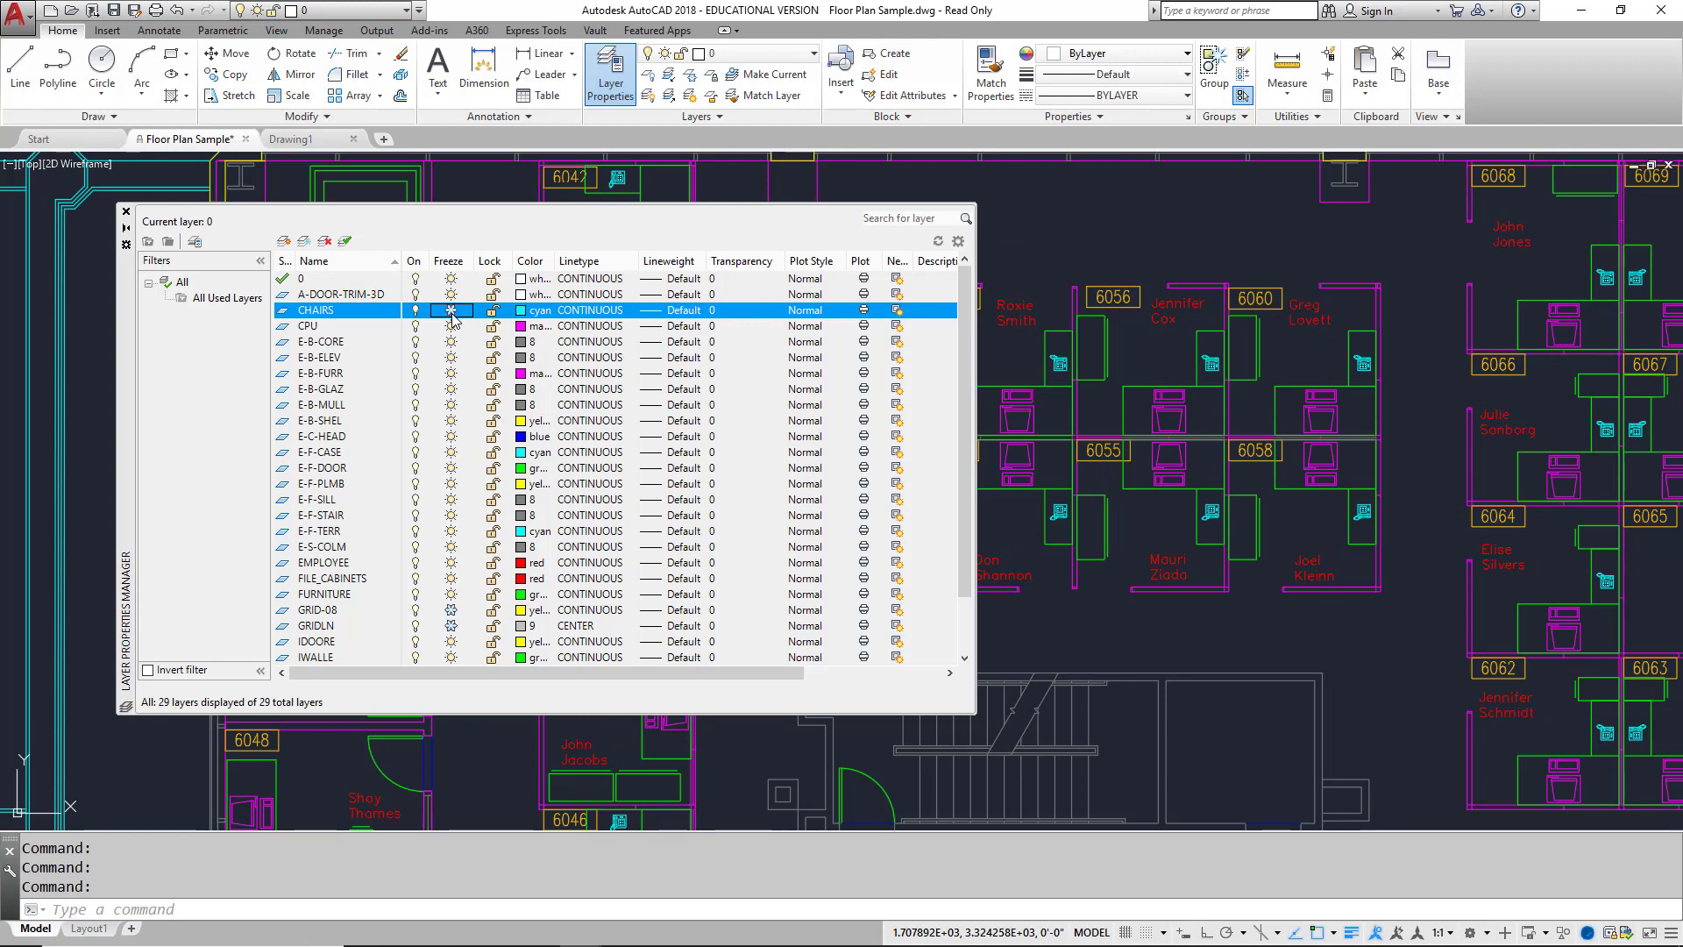
{"action": "left_click", "coordinate": [451, 313]}
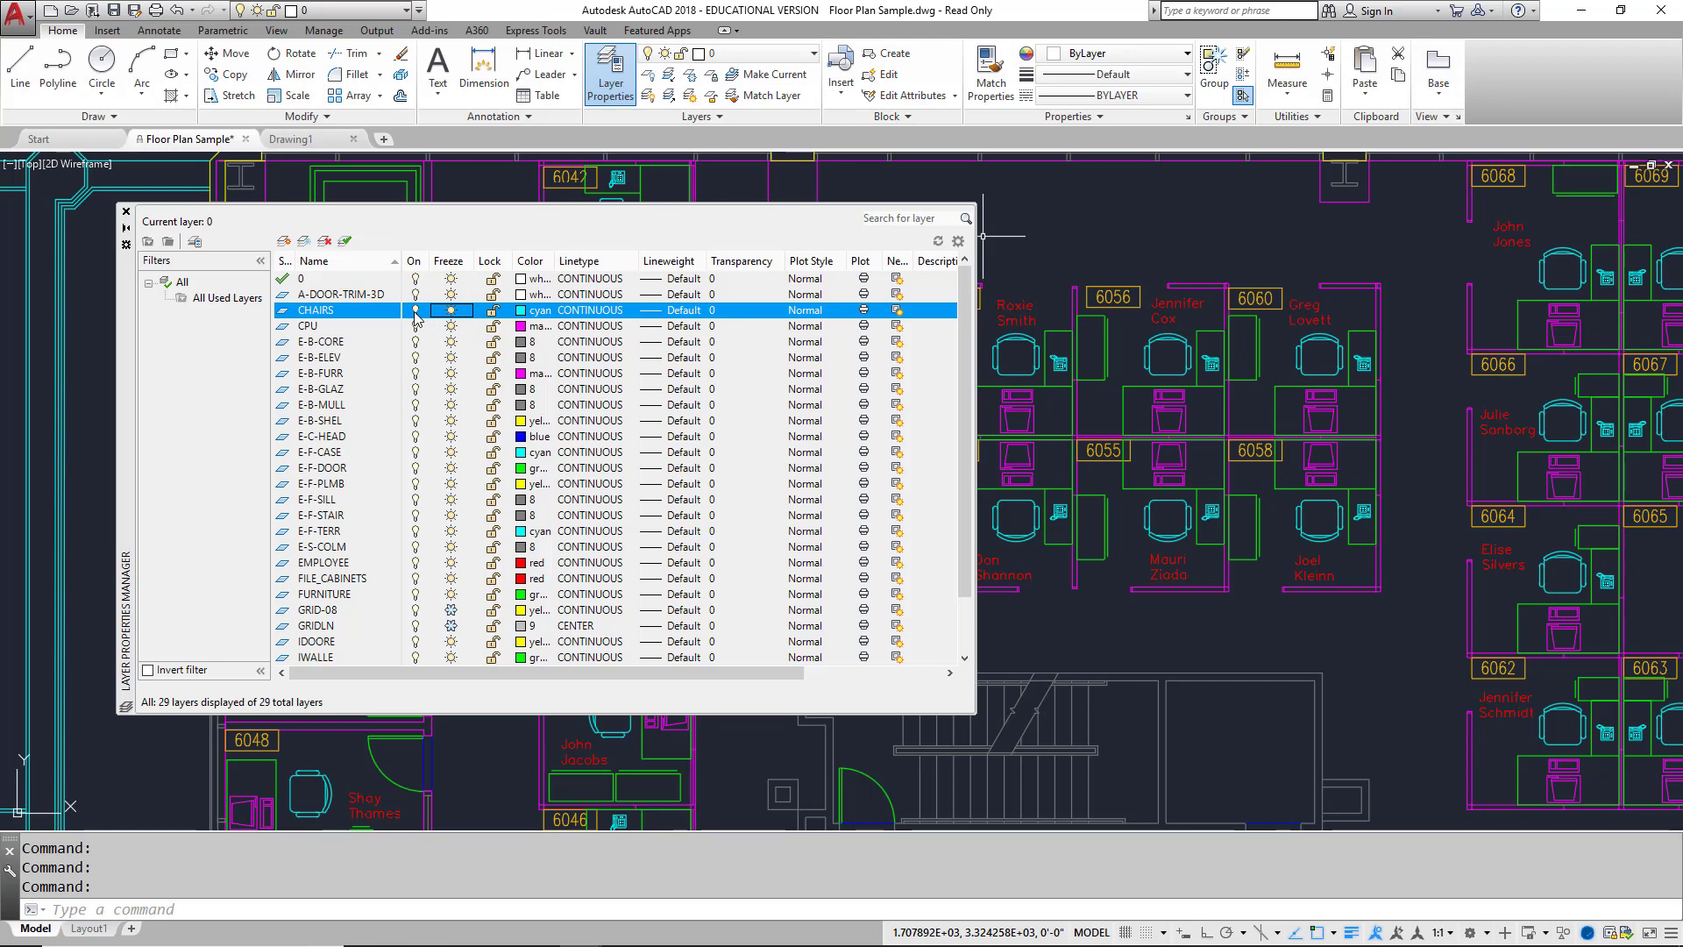
{"action": "left_click", "coordinate": [416, 313]}
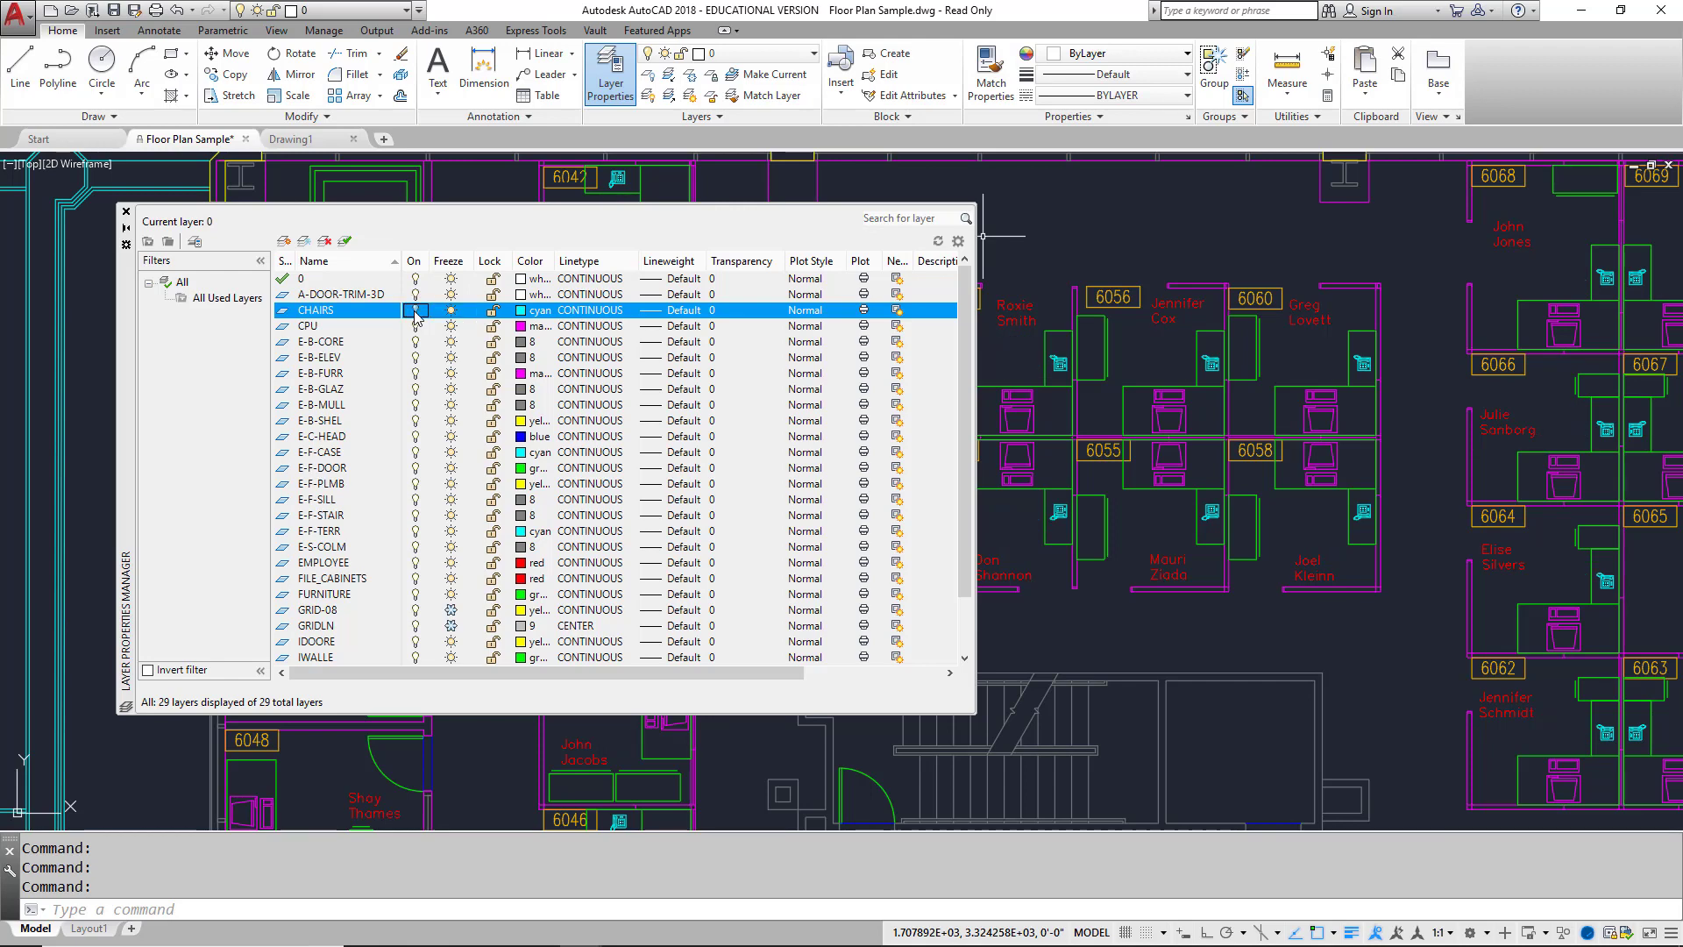
{"action": "left_click", "coordinate": [416, 311]}
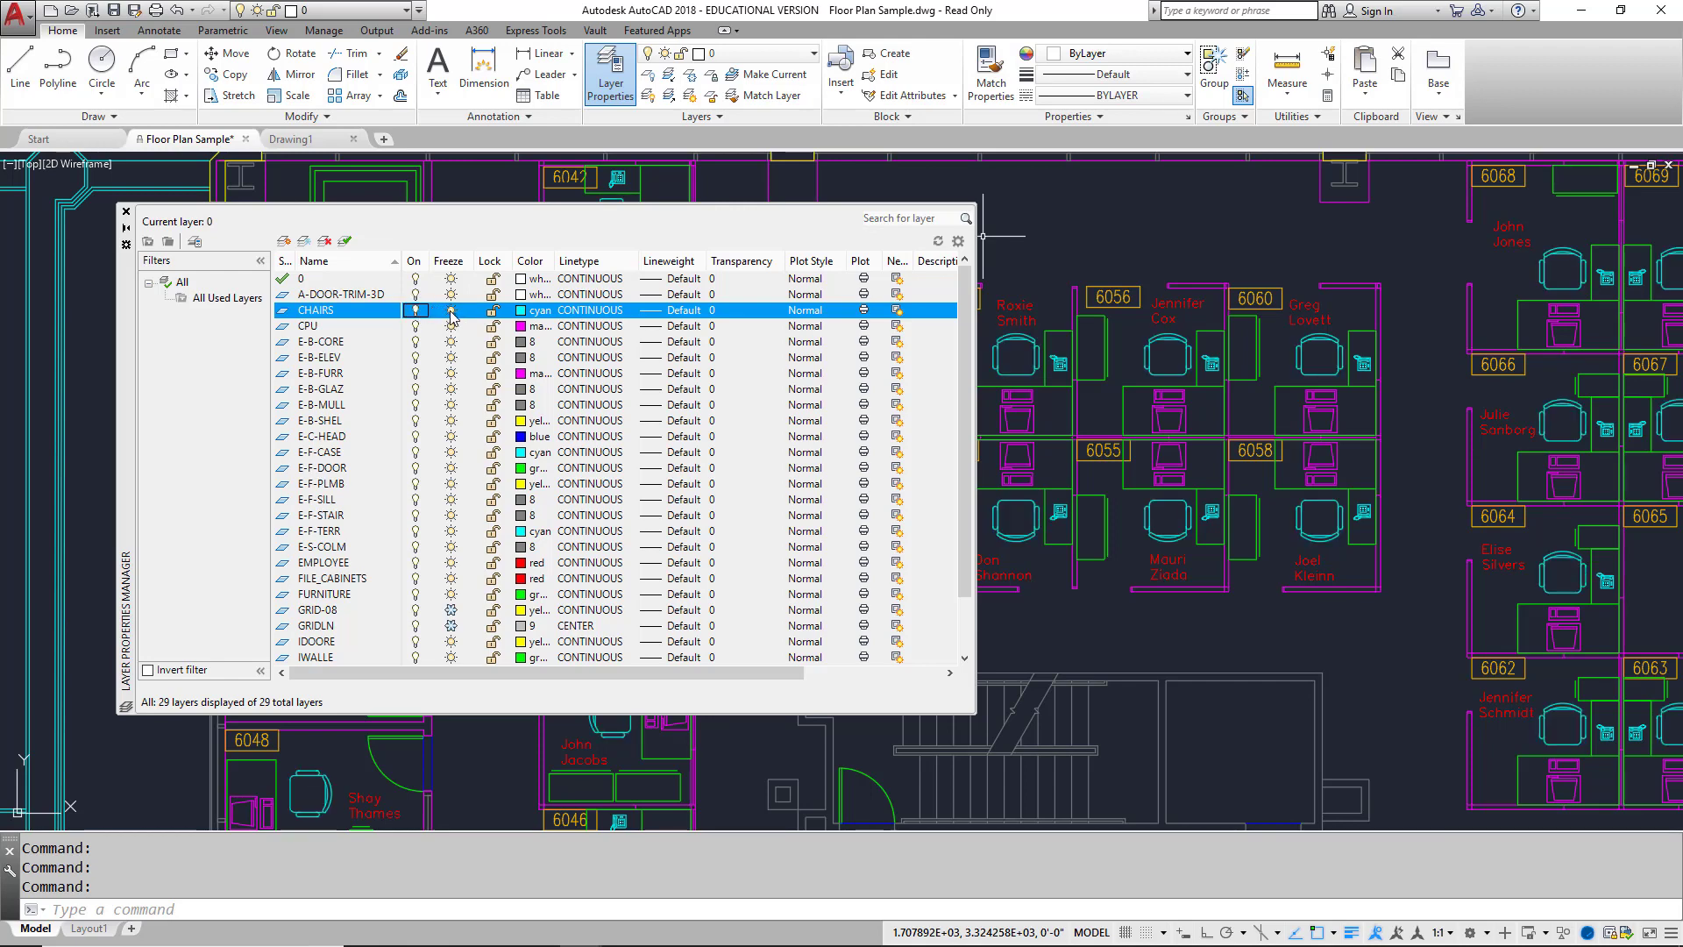
{"action": "left_click", "coordinate": [451, 313]}
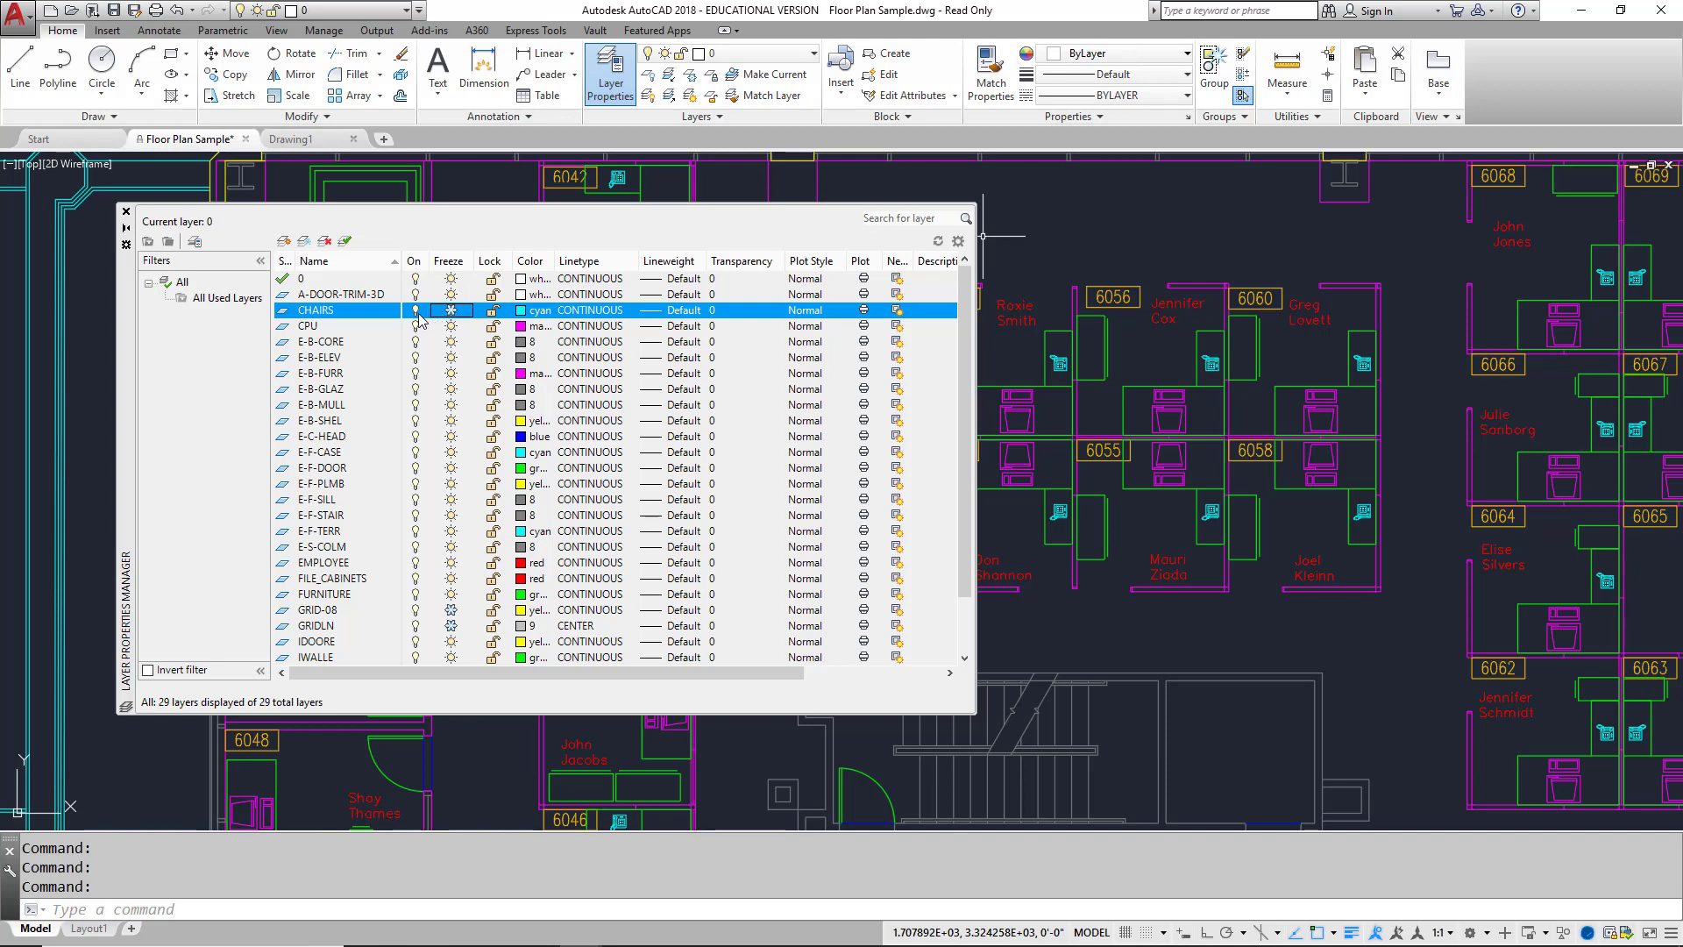
{"action": "left_click", "coordinate": [452, 310]}
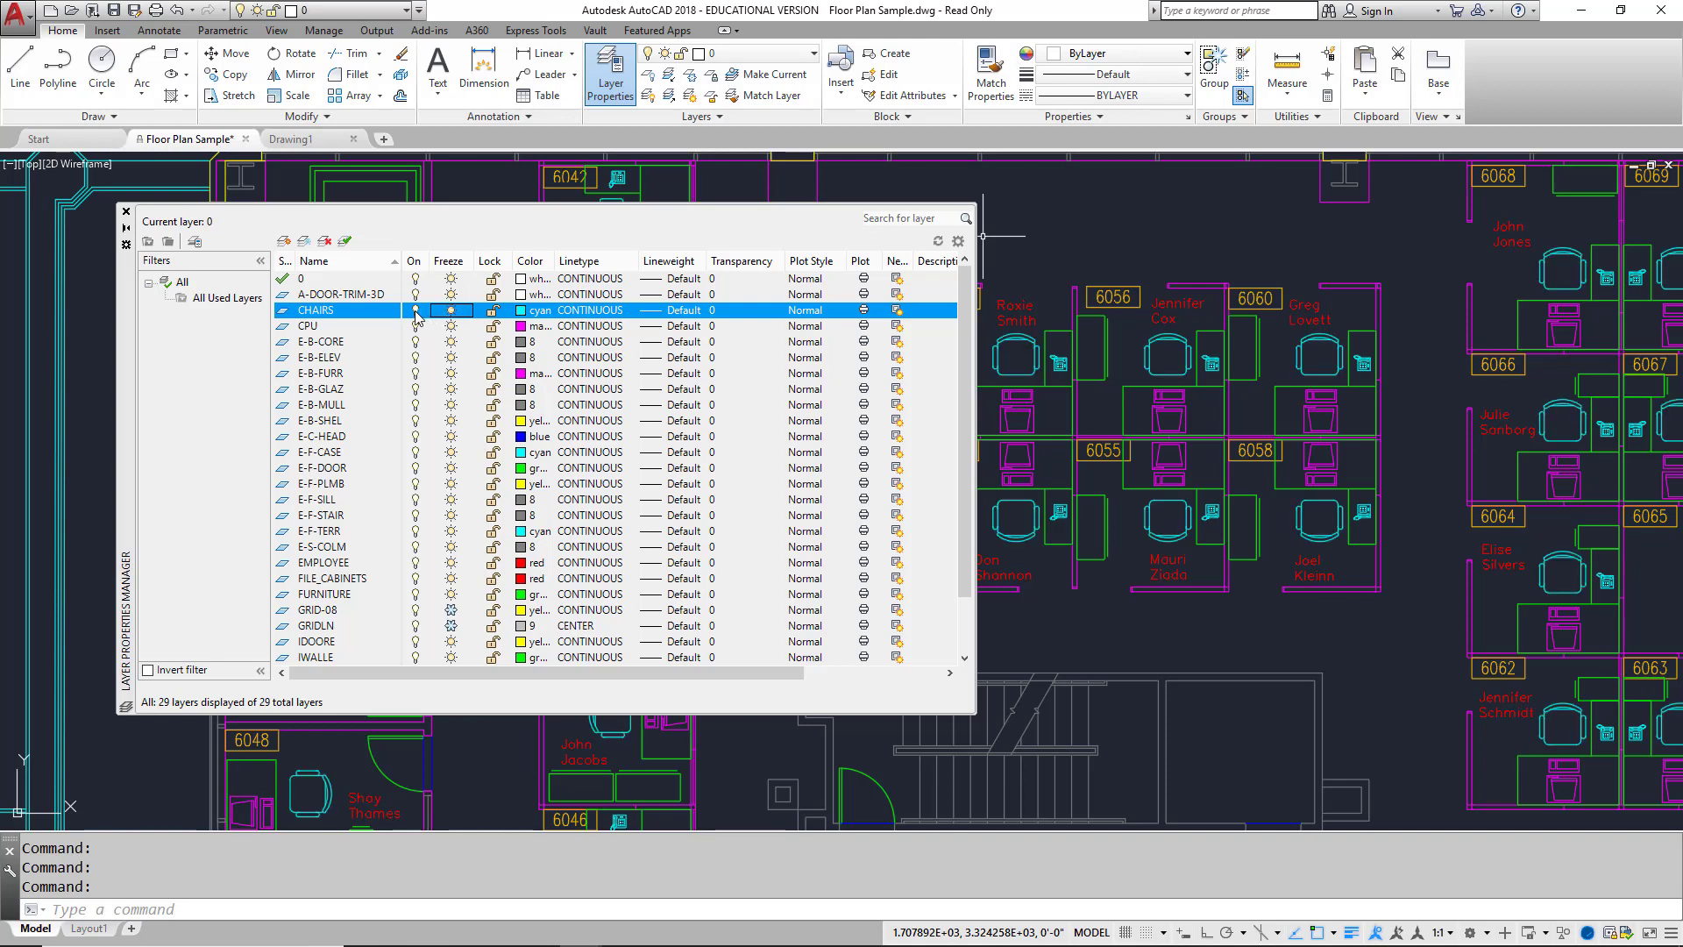
{"action": "left_click", "coordinate": [417, 311]}
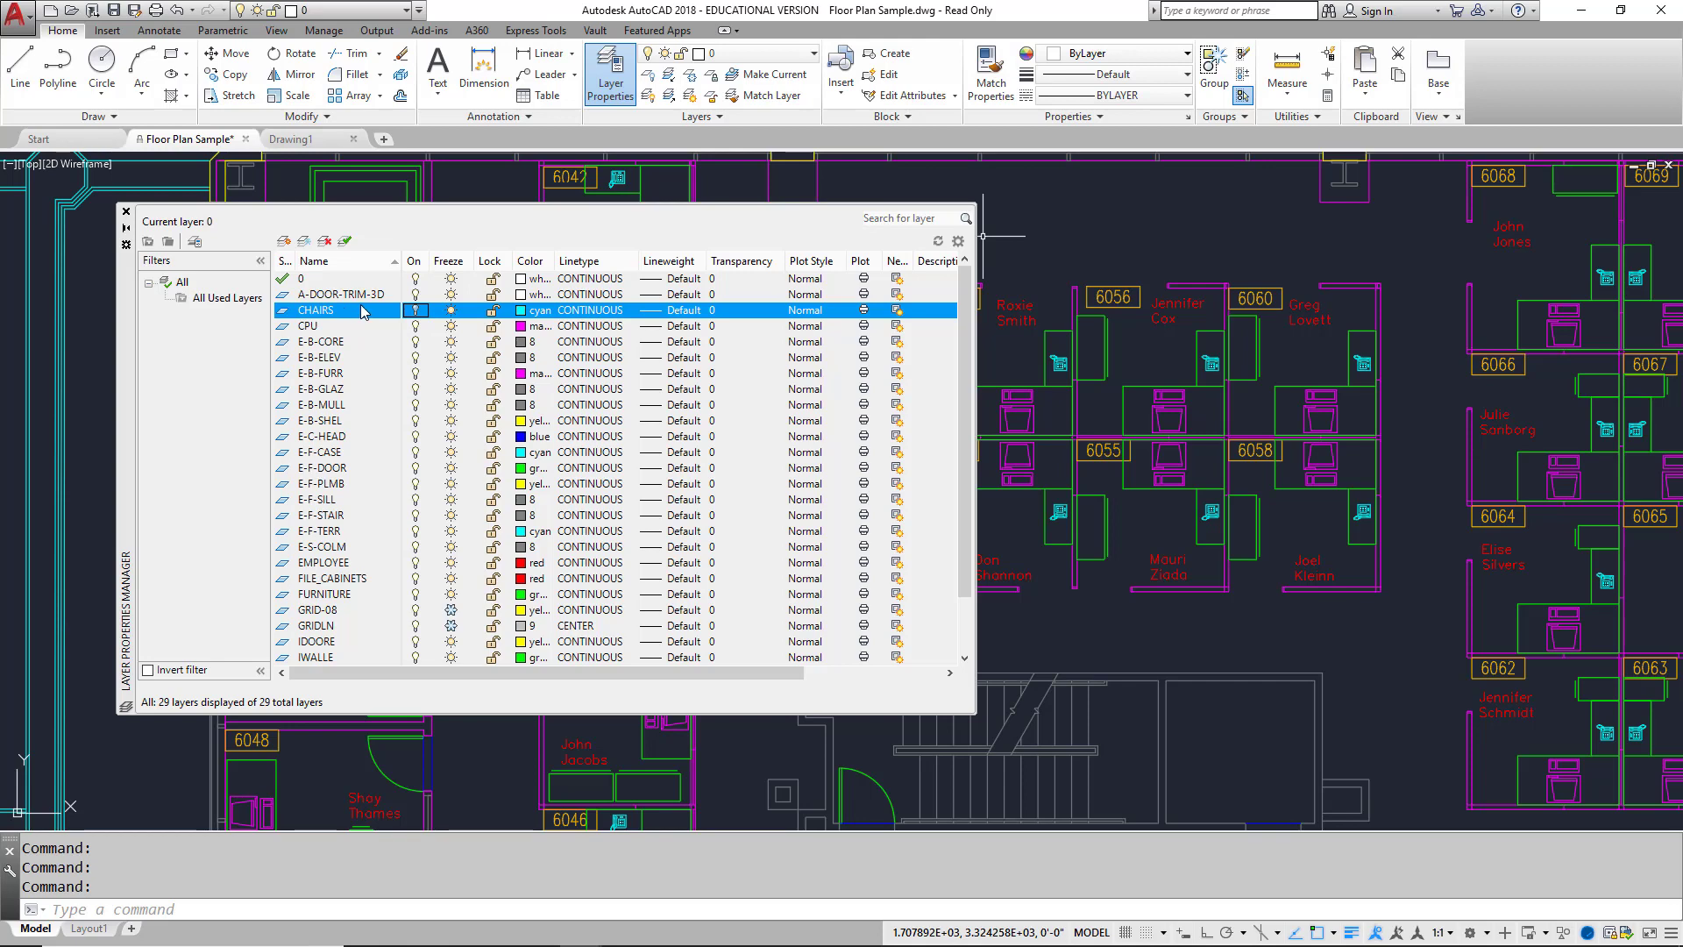
{"action": "left_click", "coordinate": [415, 311]}
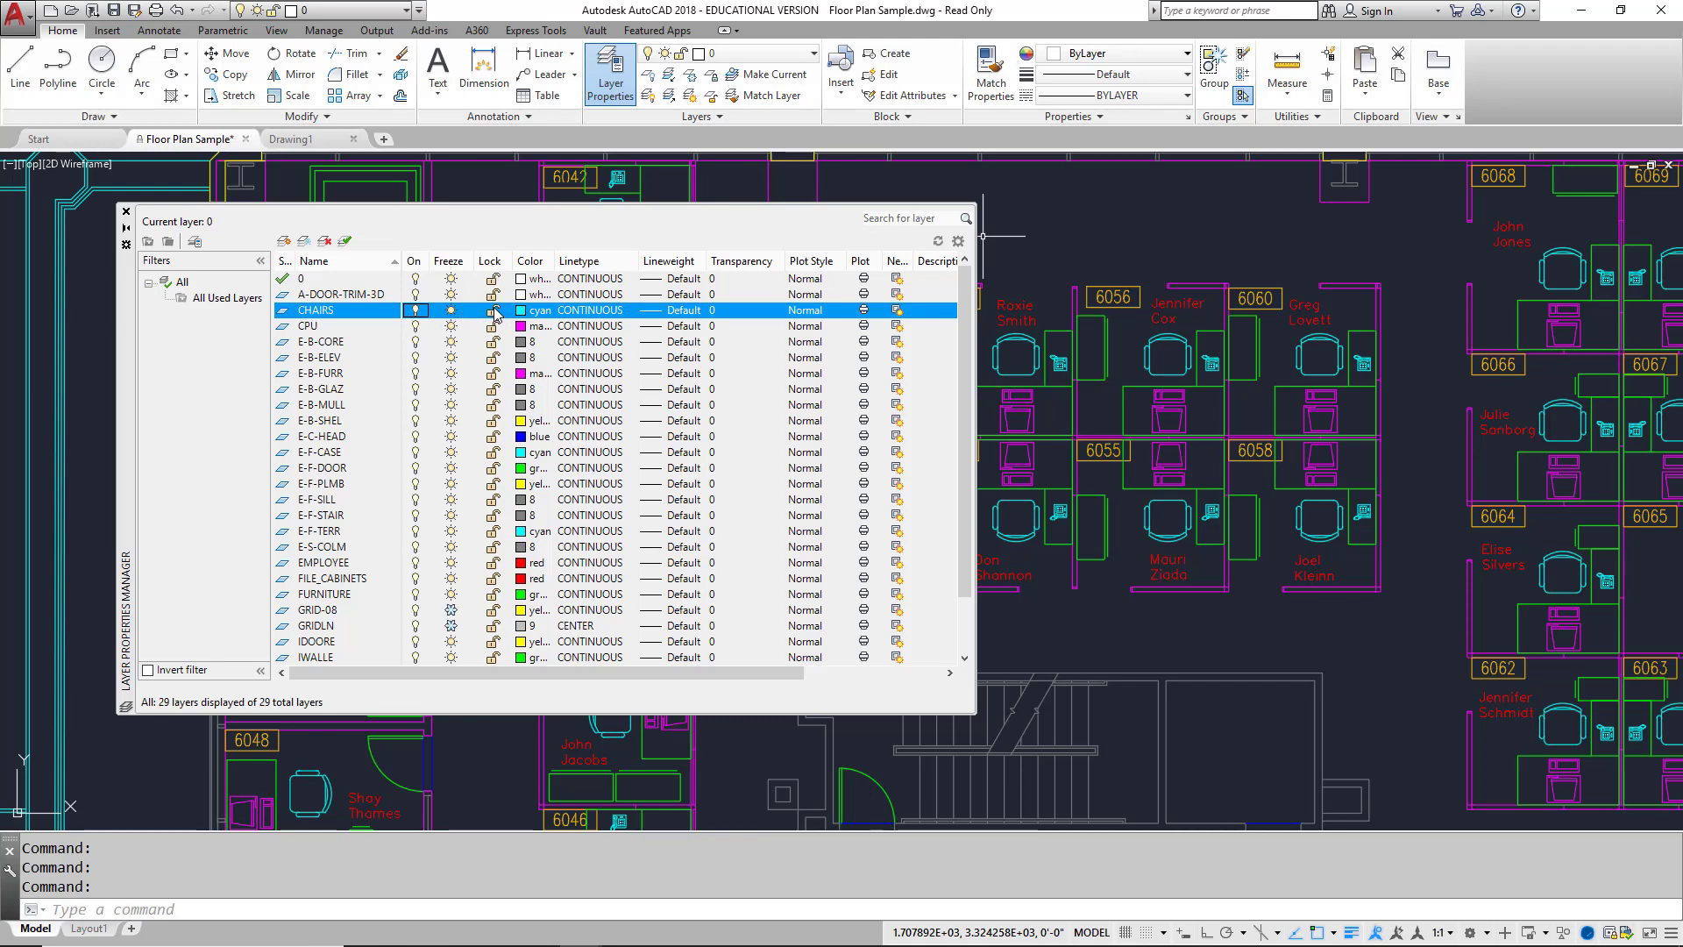
Try to erase the chair in cubicle 6054 with the CHAIRS layer locked, and unlock the layer.
{"action": "left_click", "coordinate": [493, 309]}
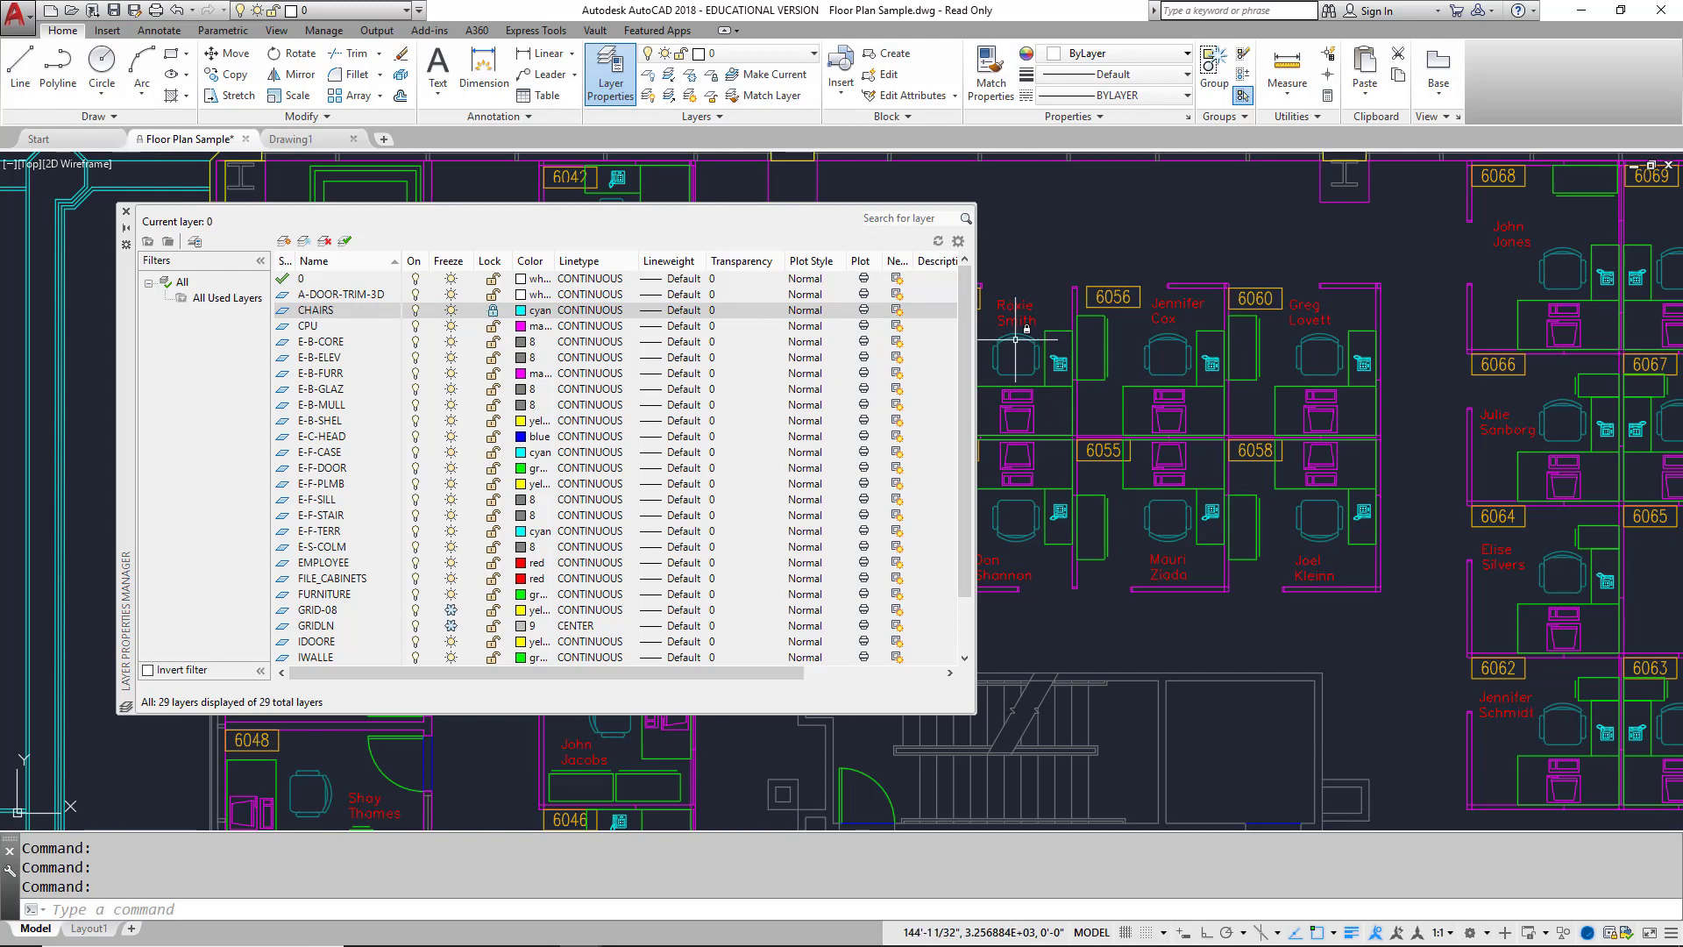
{"action": "mouse_move", "coordinate": [1015, 339]}
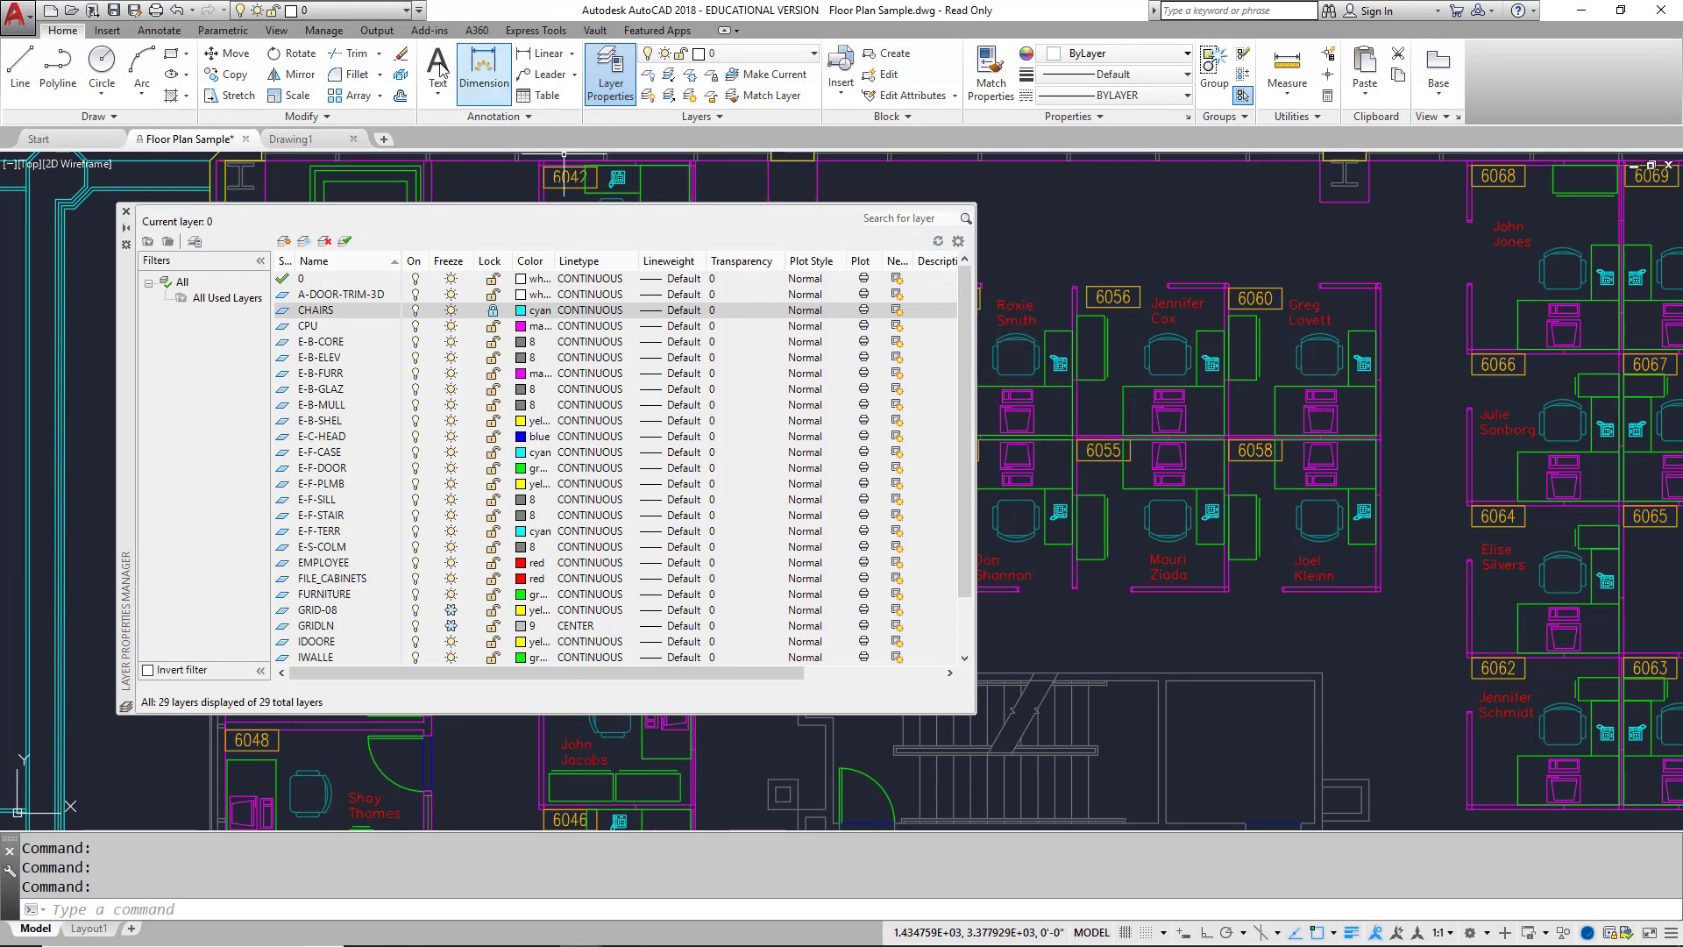
{"action": "left_click", "coordinate": [402, 57]}
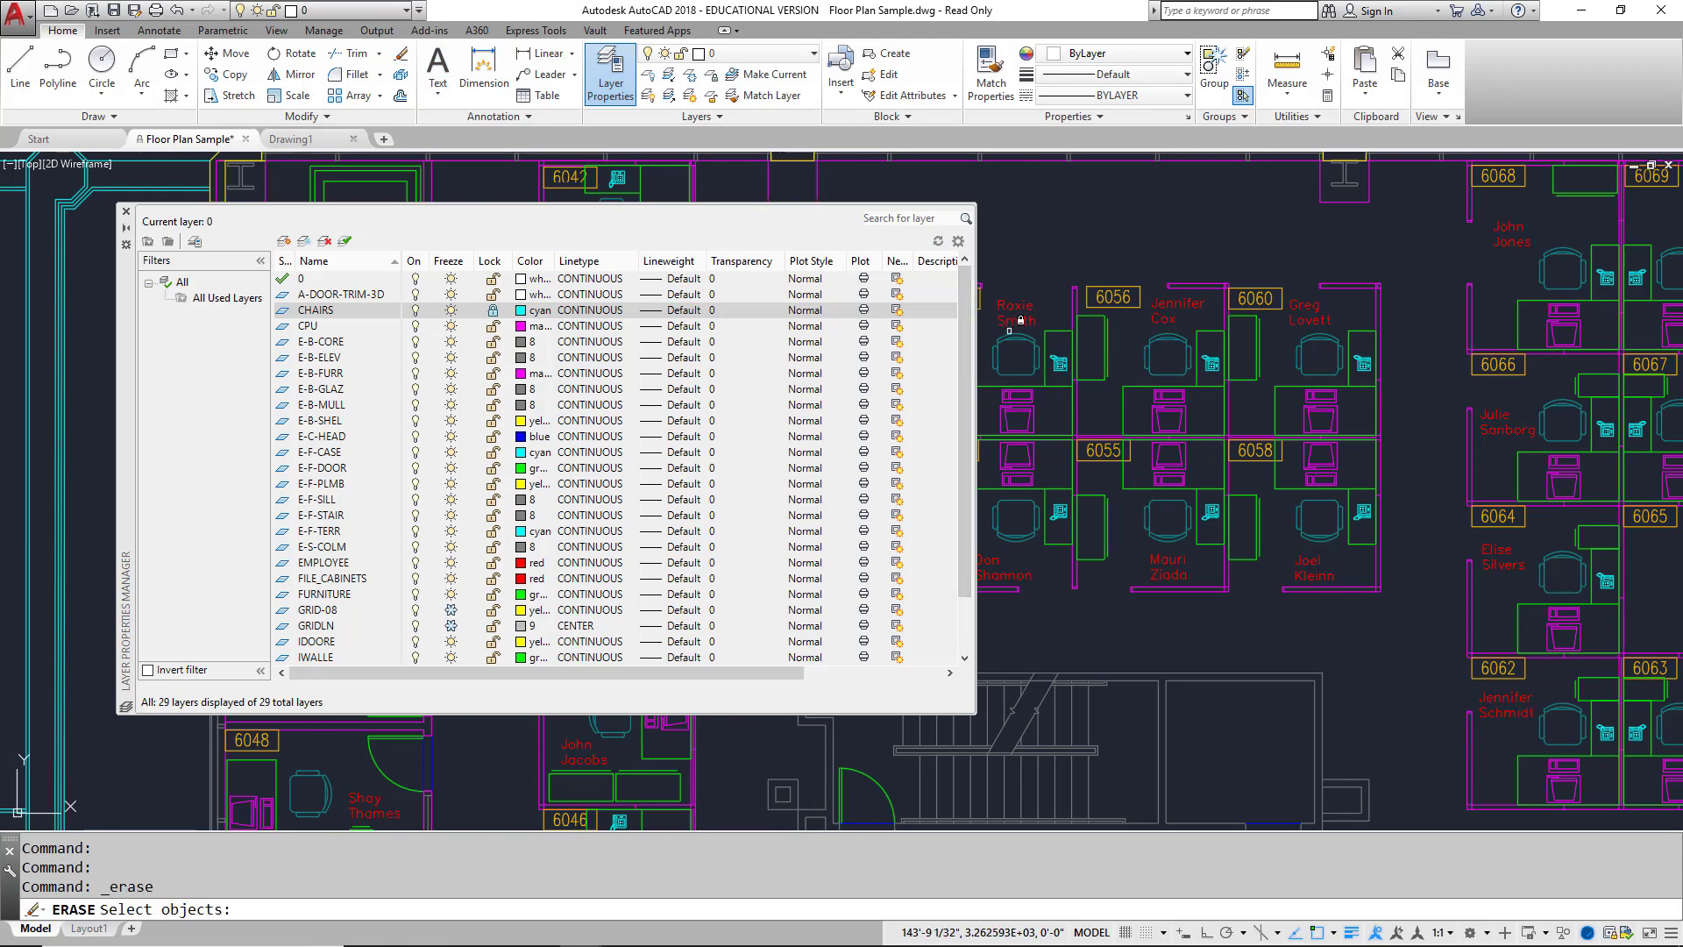
{"action": "left_click", "coordinate": [1010, 334]}
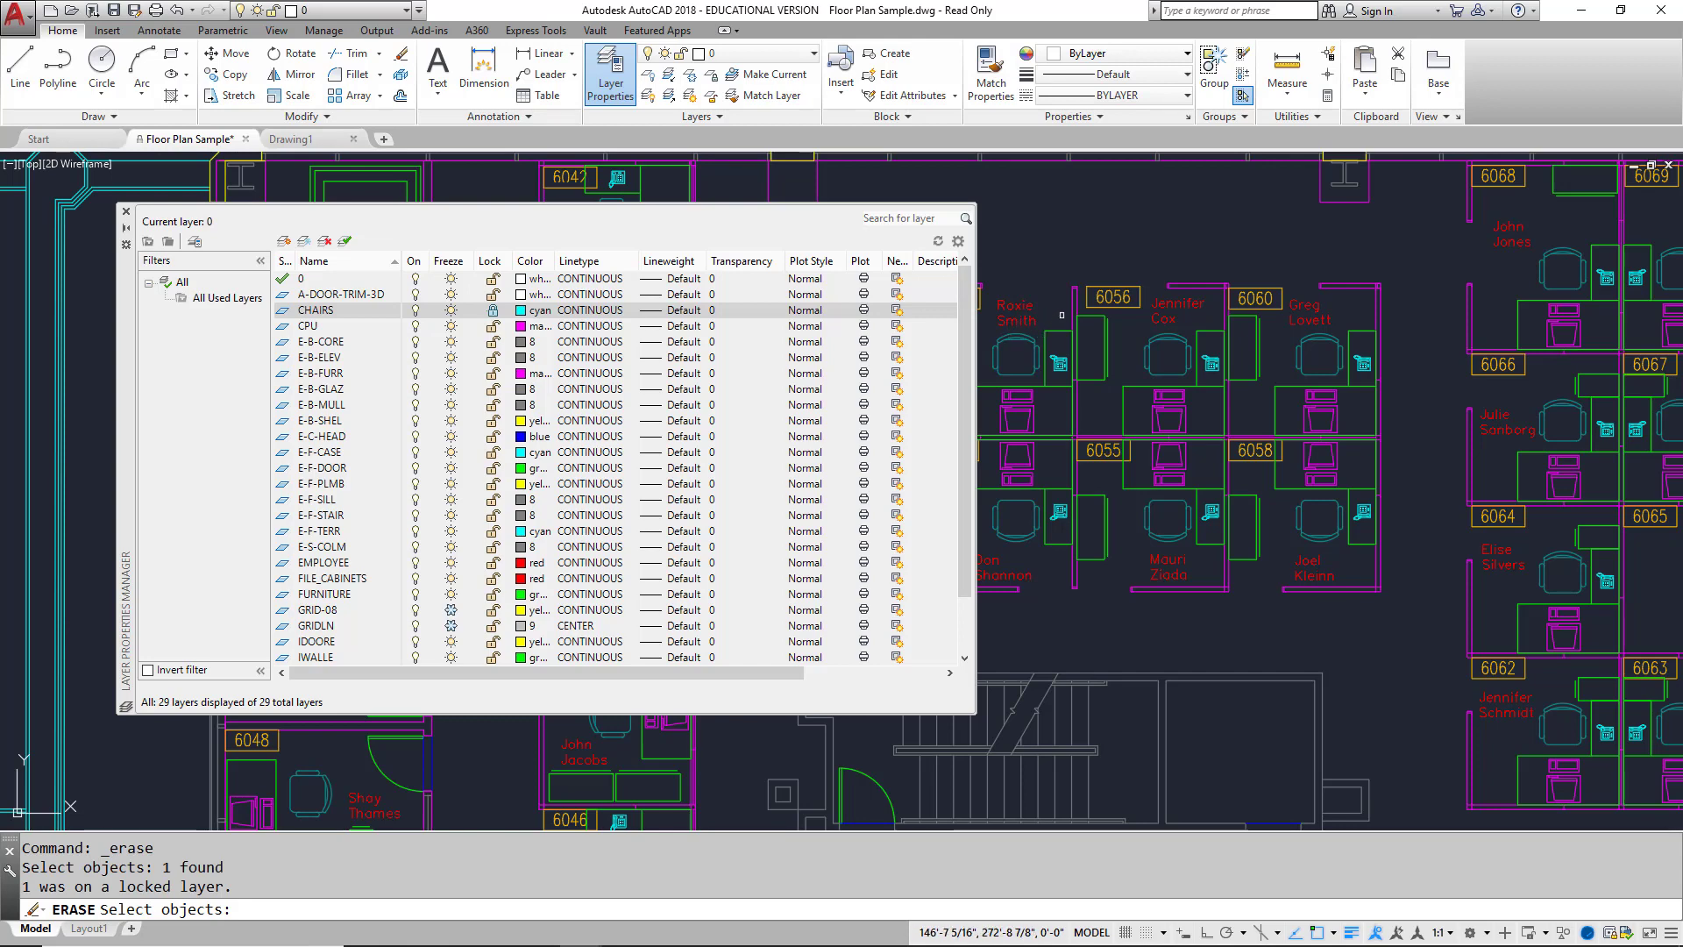
{"action": "key", "text": "Escape"}
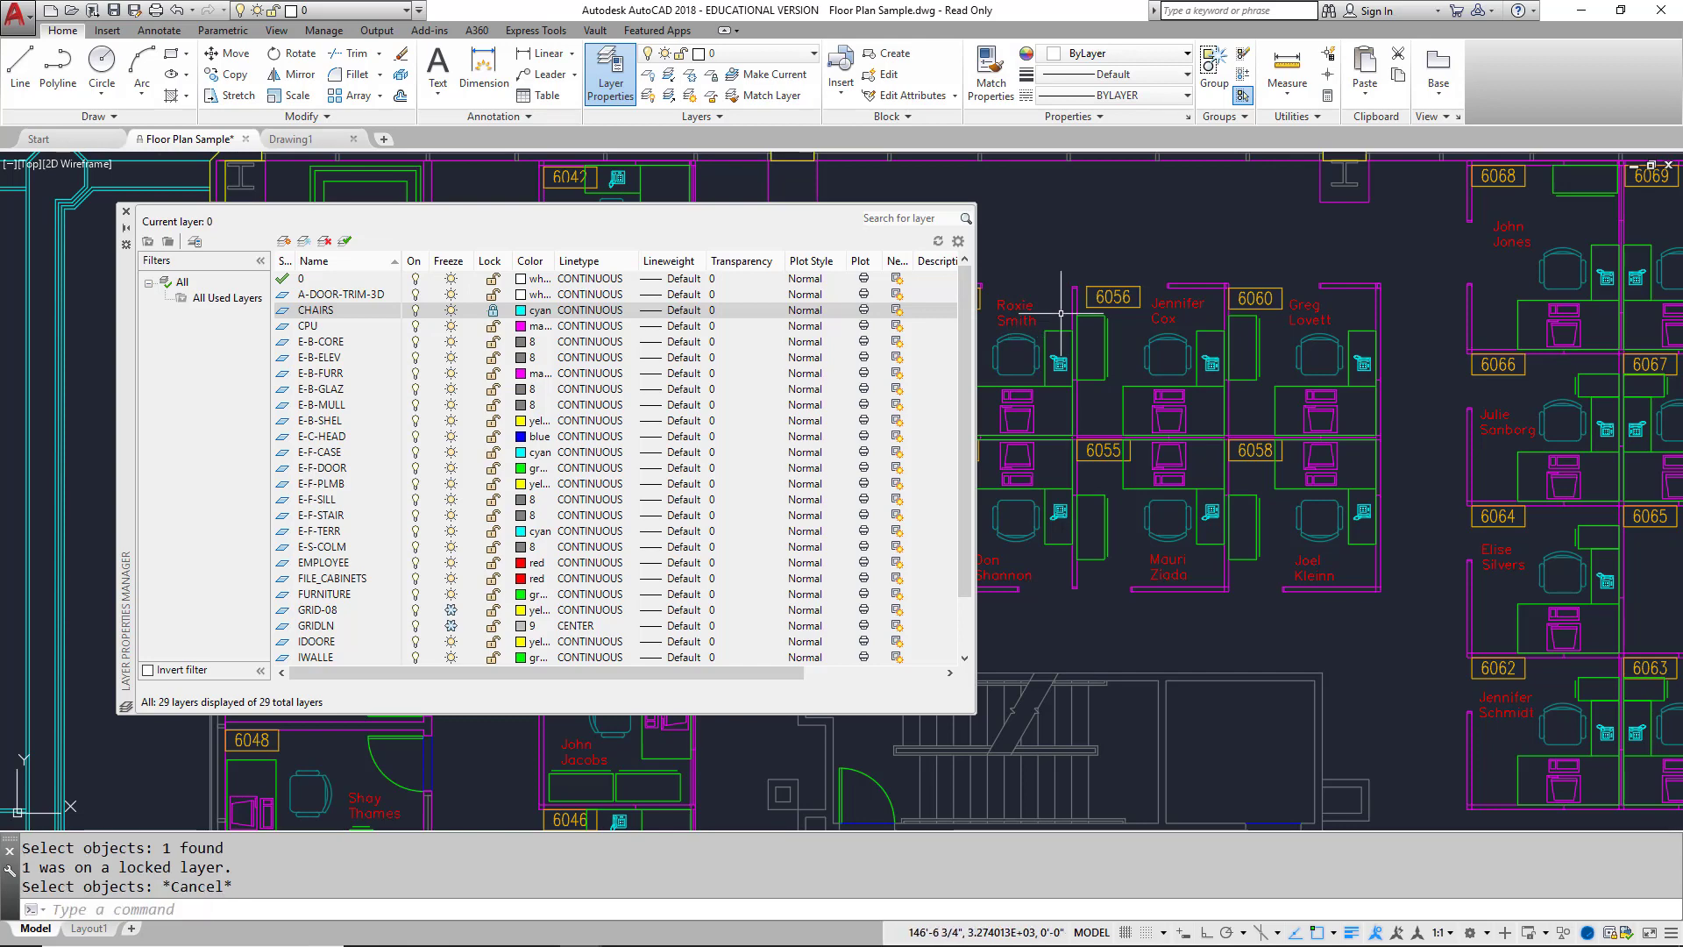
{"action": "left_click", "coordinate": [493, 312]}
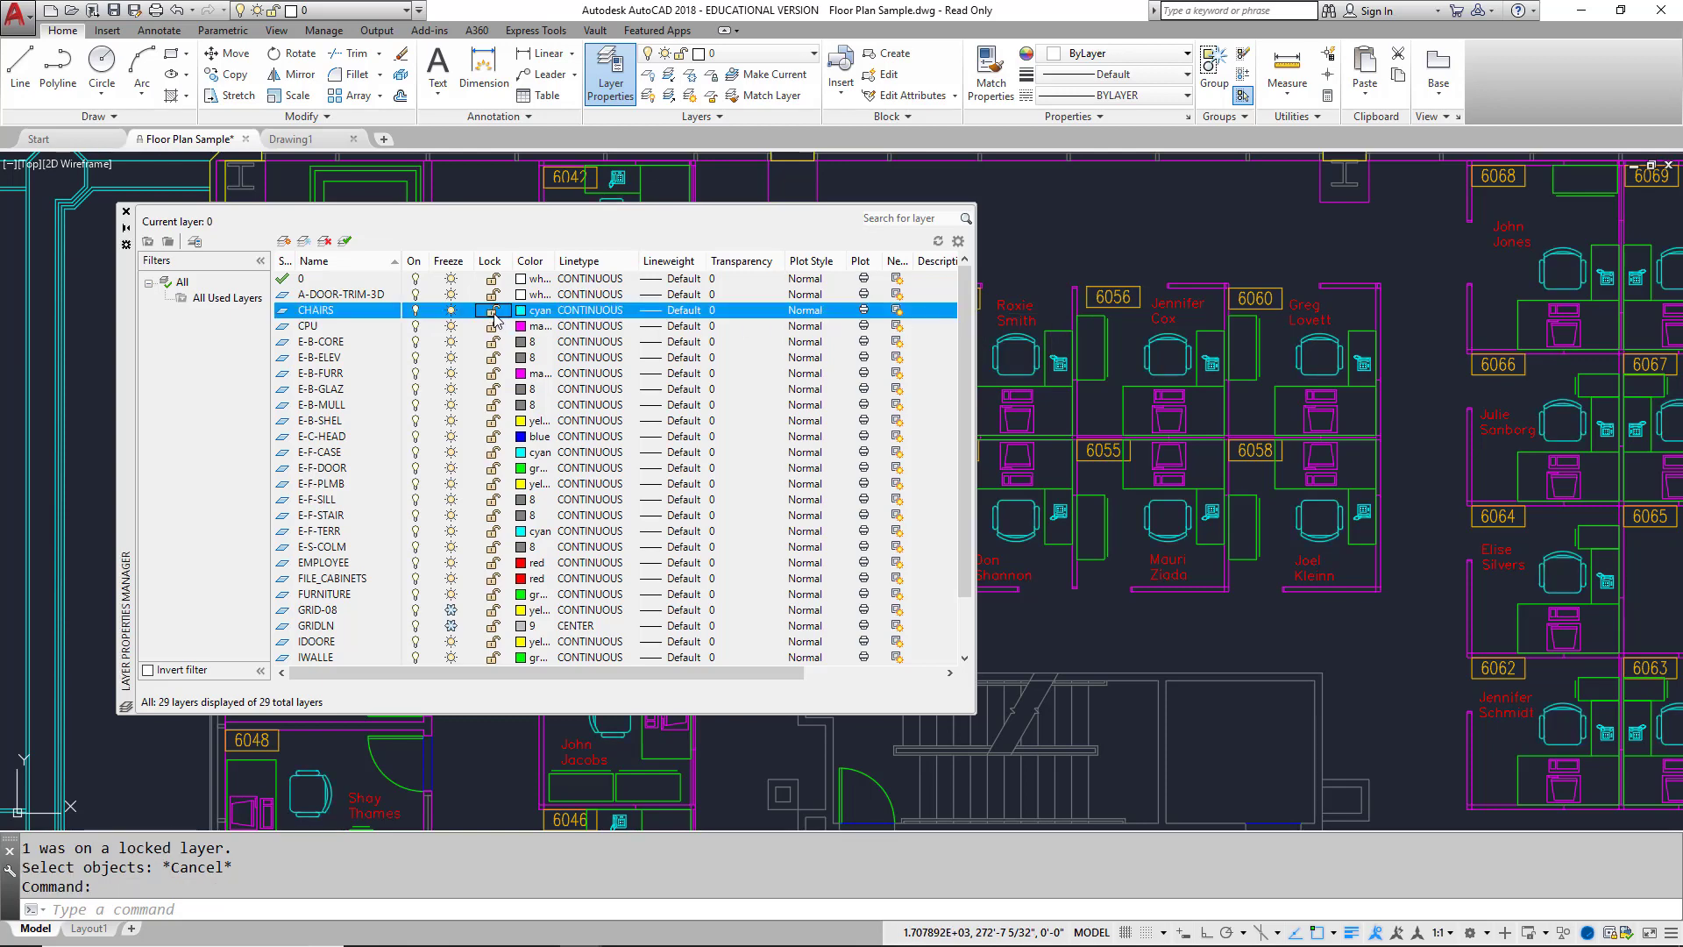
Draw a circle of about 2'-6" radius above cubicle 6056 on the CHAIRS layer, locked and set current.
{"action": "left_click", "coordinate": [492, 311]}
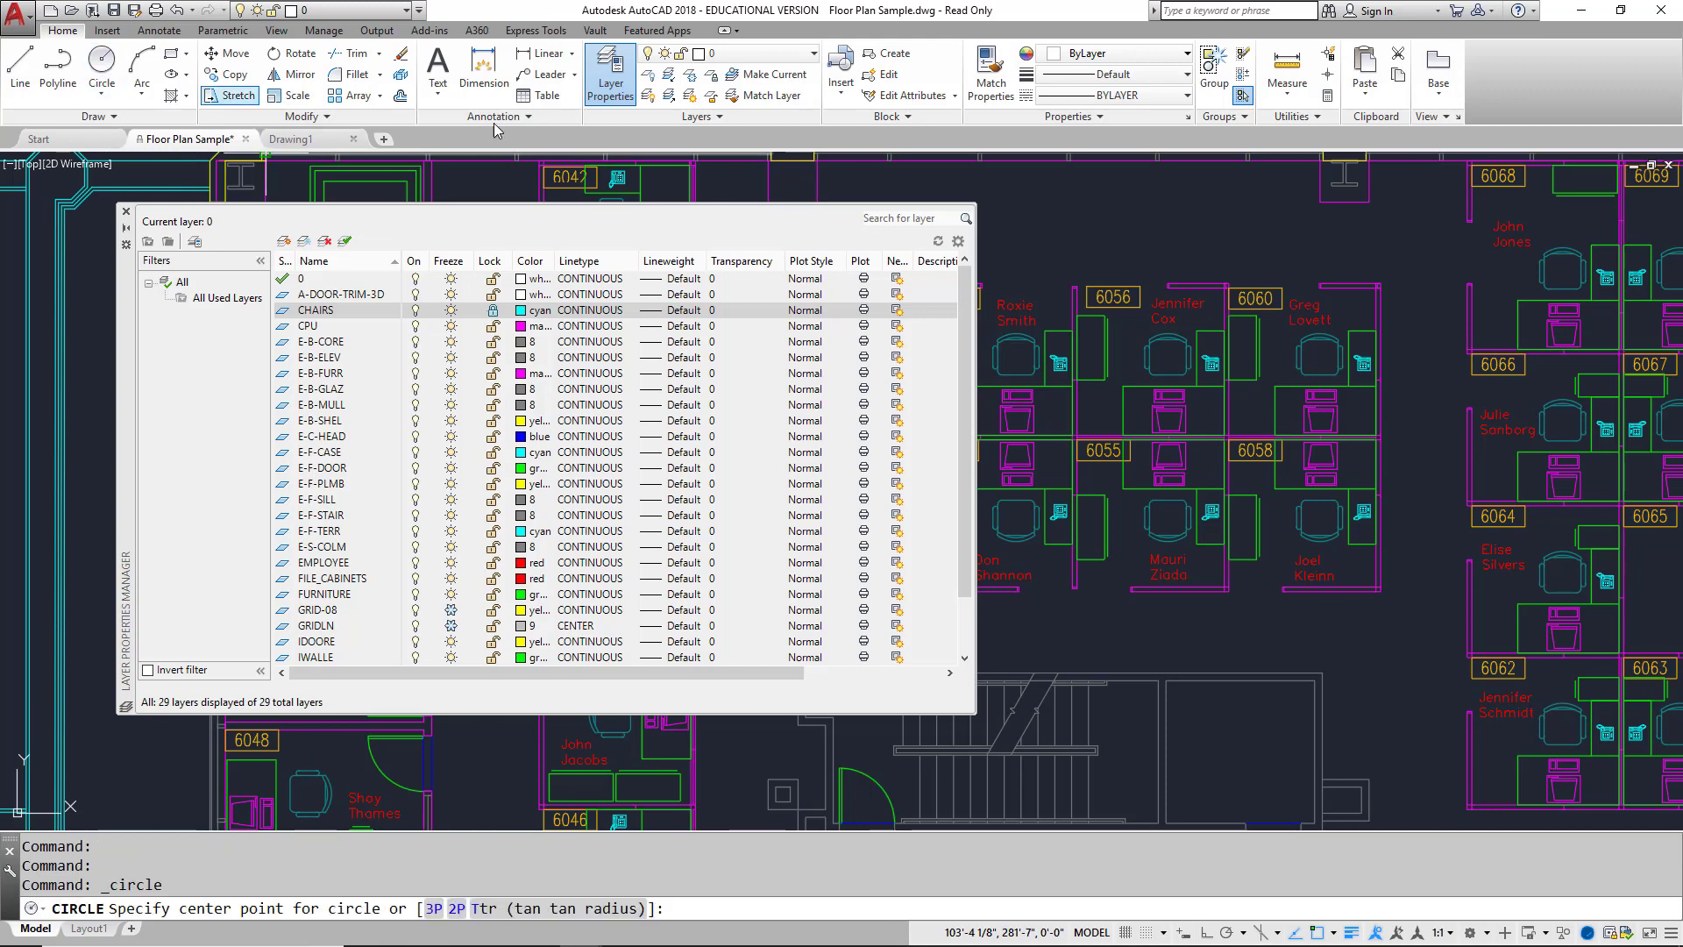
{"action": "left_click", "coordinate": [102, 65]}
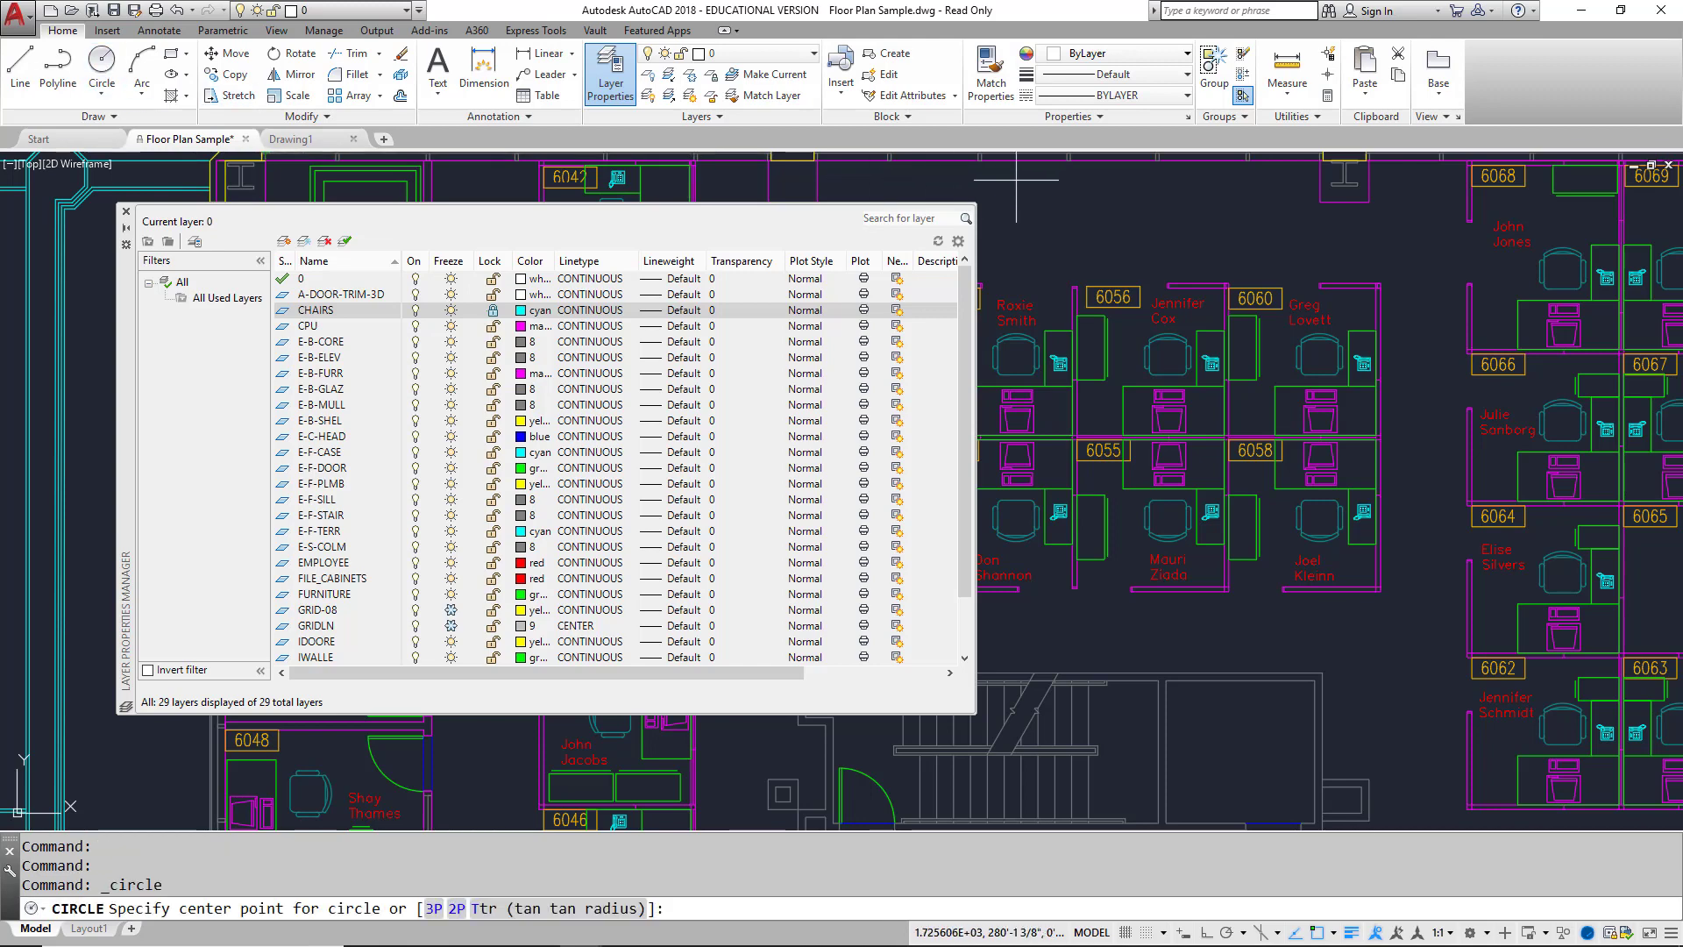
{"action": "double_click", "coordinate": [320, 312]}
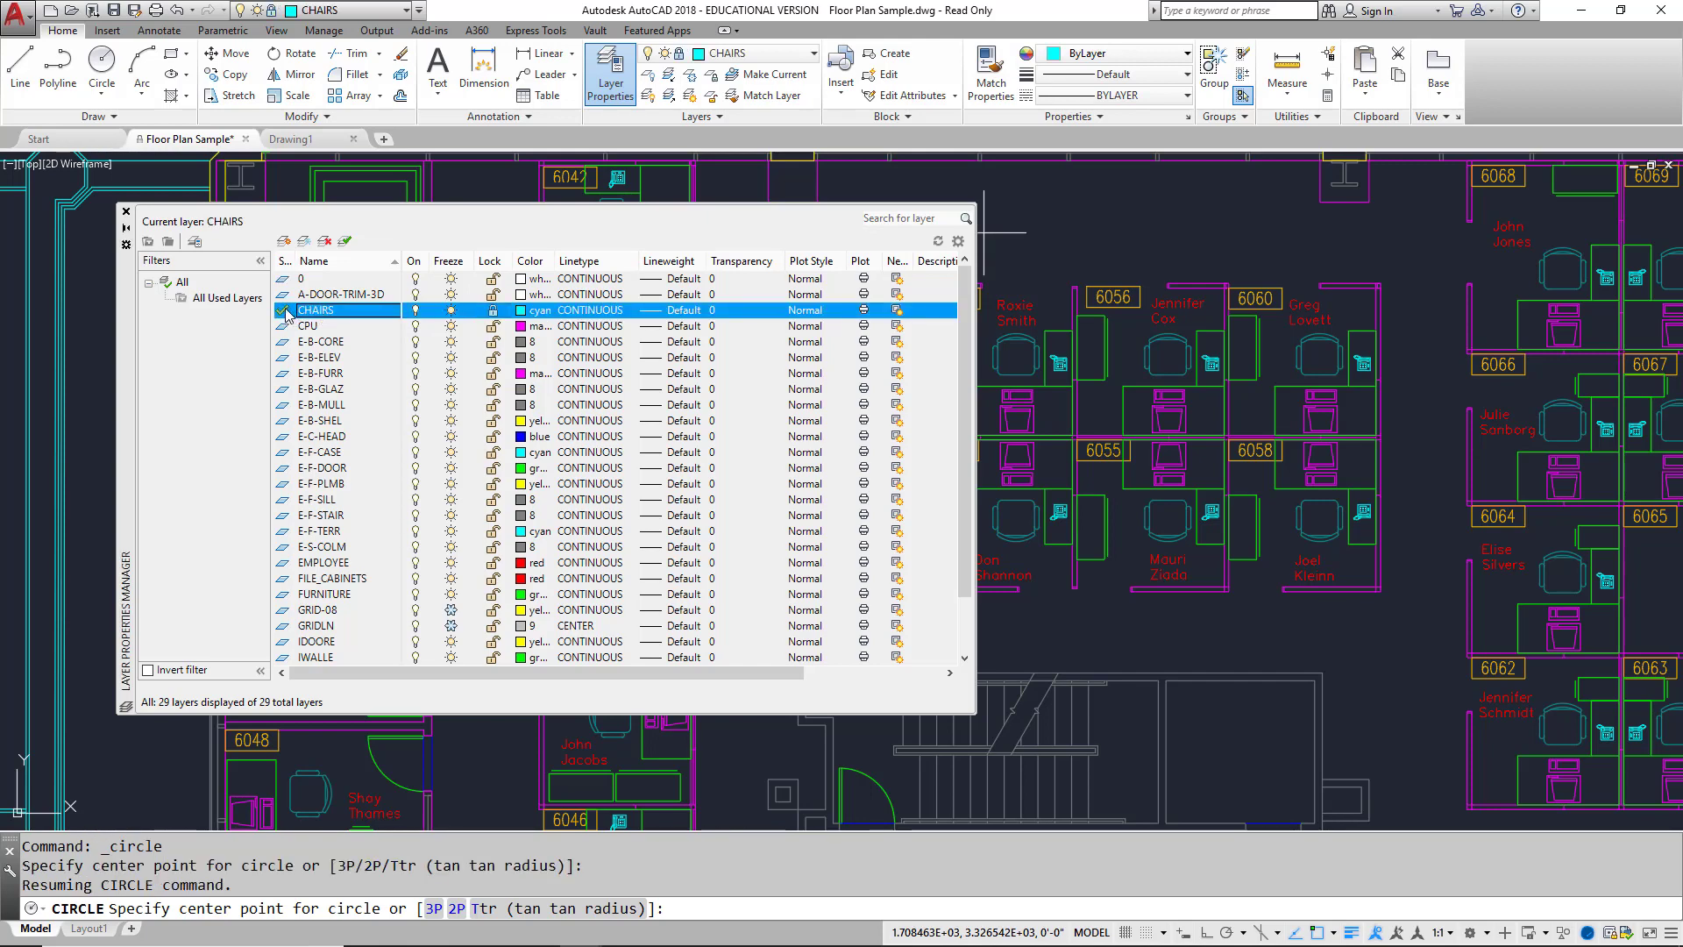
{"action": "left_click", "coordinate": [1093, 223]}
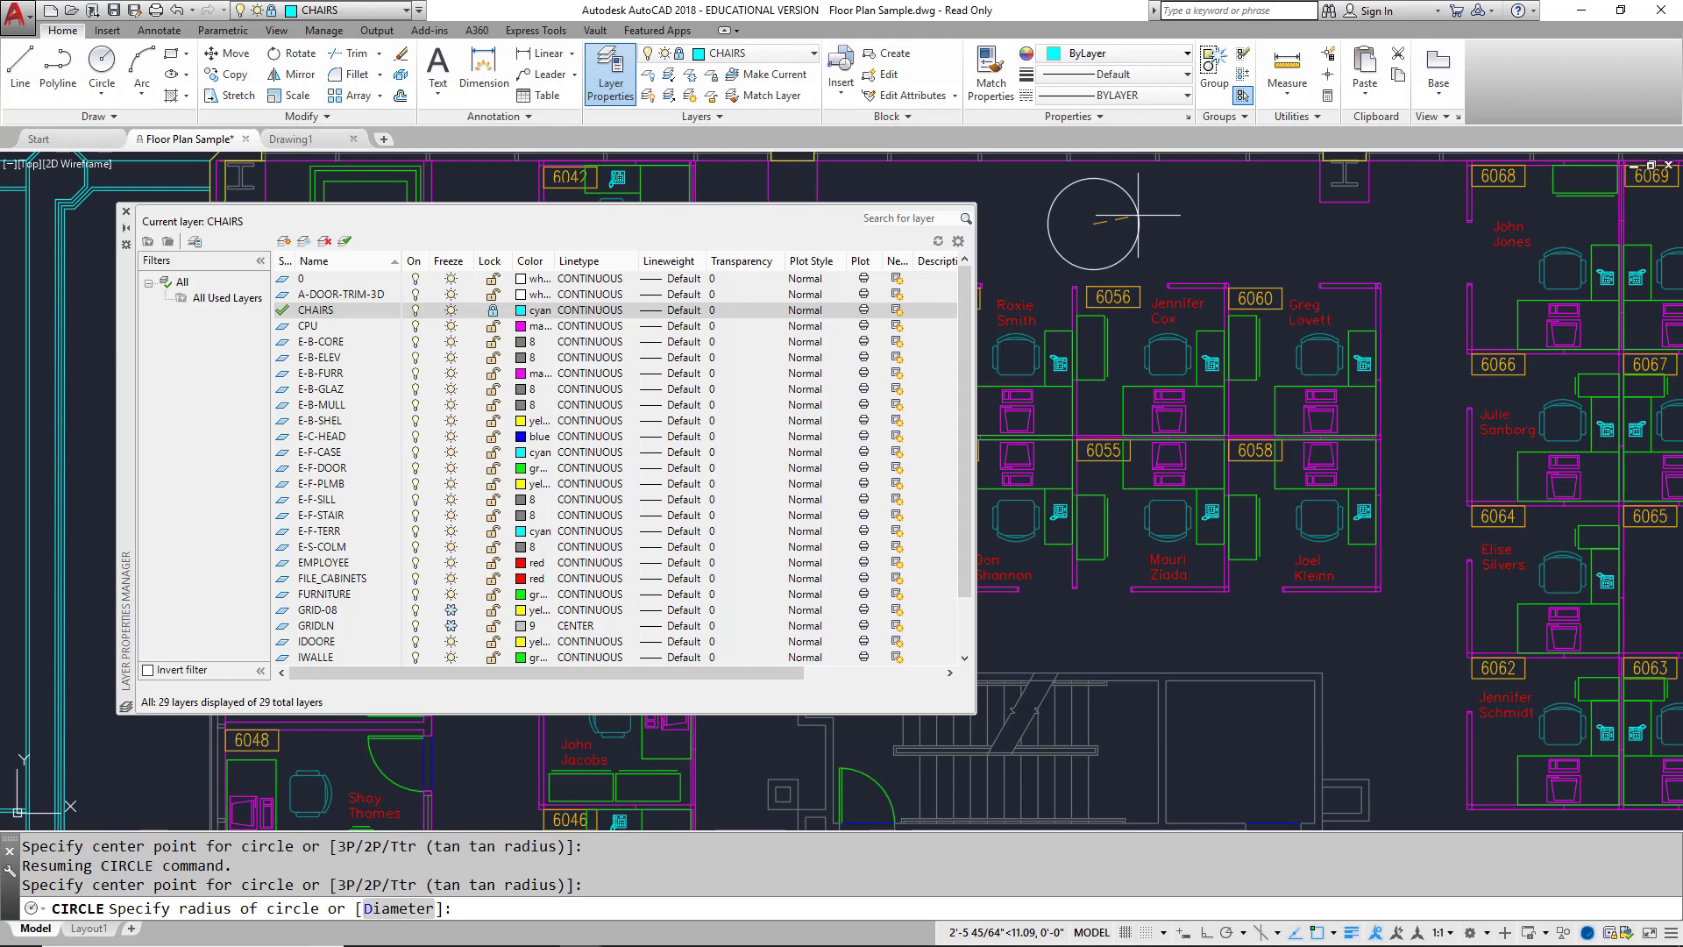
{"action": "left_click", "coordinate": [1138, 214]}
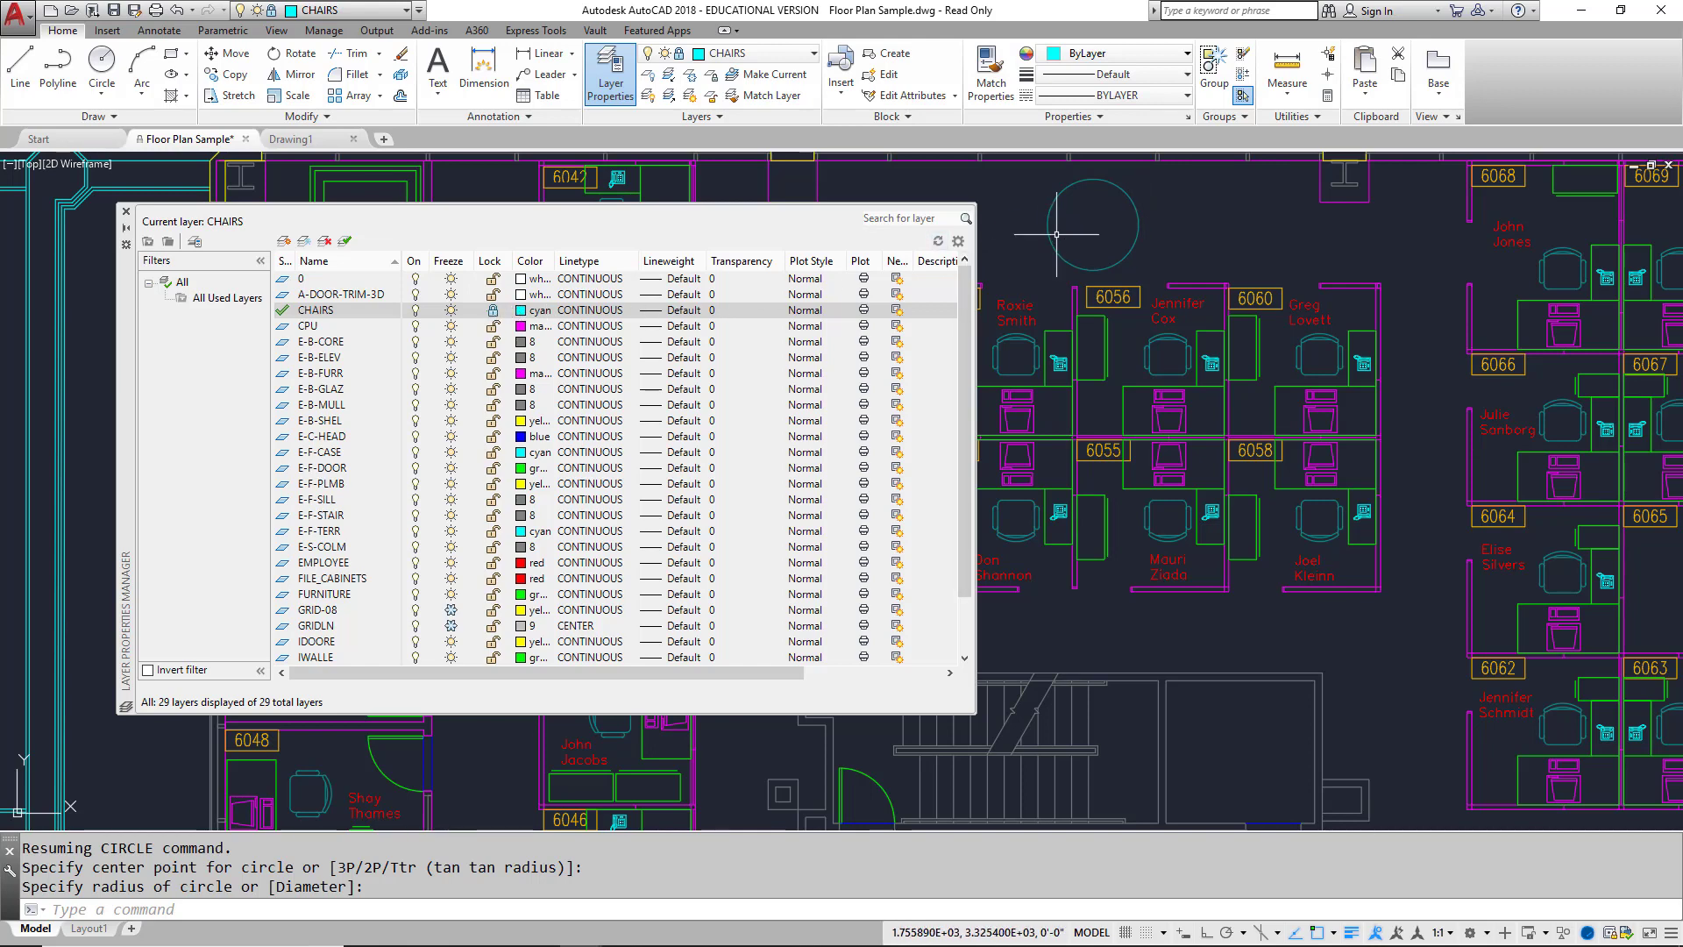
Try to erase the circle above cubicle 6056 while its CHAIRS layer is locked.
{"action": "left_click", "coordinate": [401, 53]}
{"action": "left_click", "coordinate": [1051, 233]}
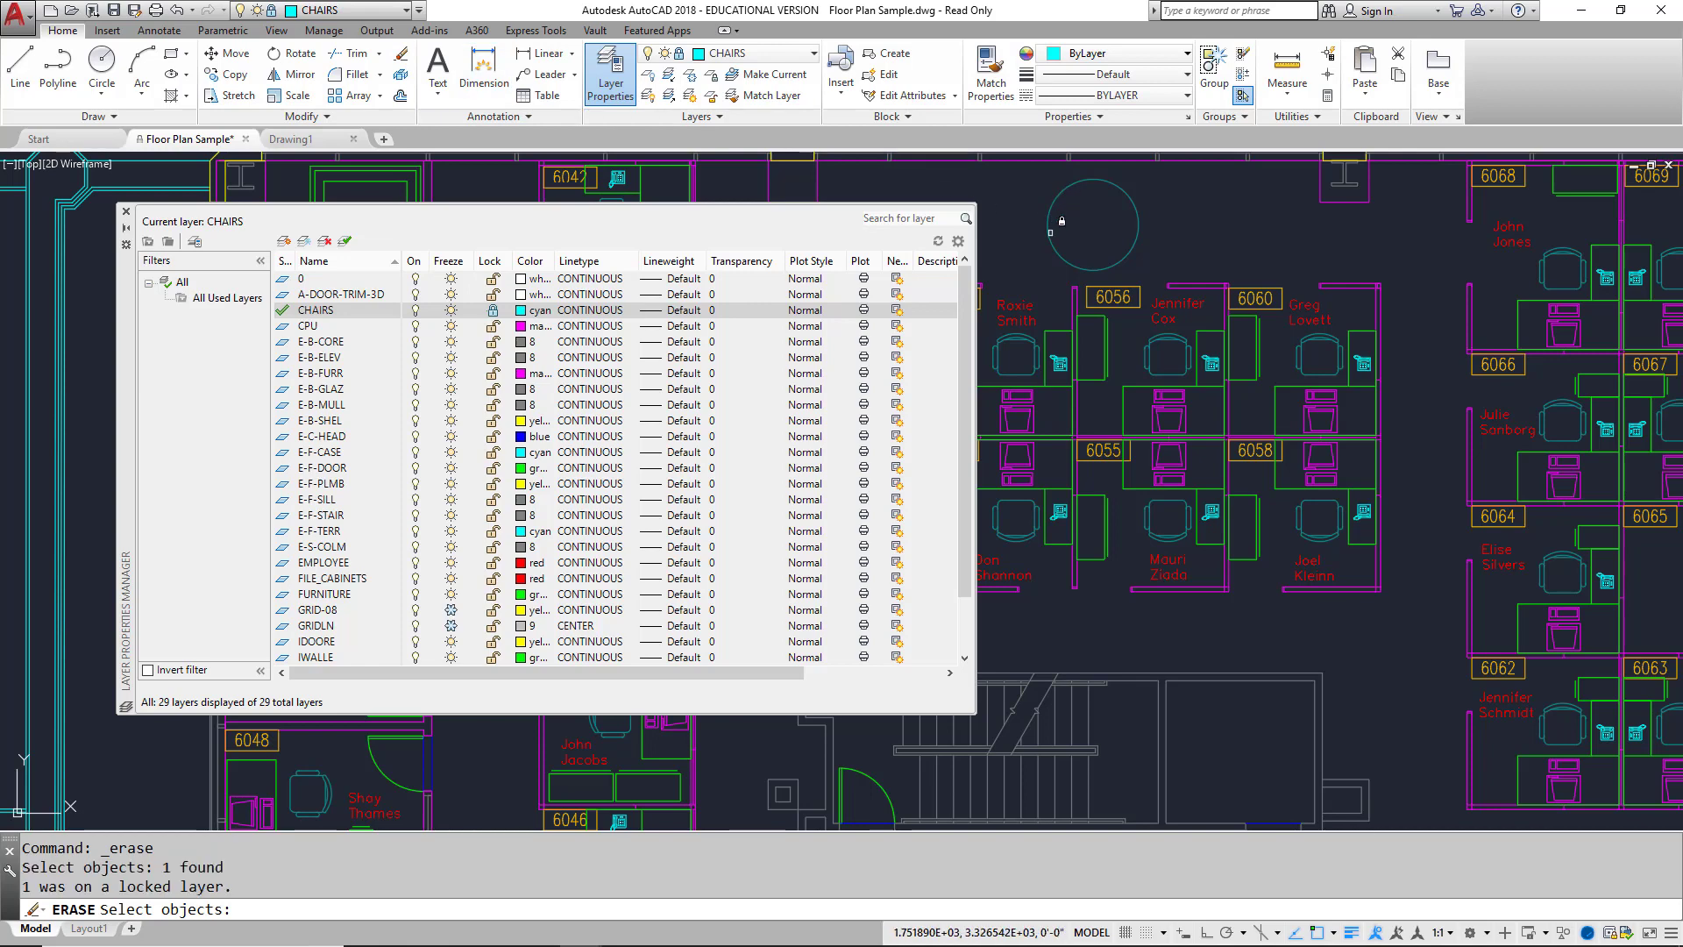
{"action": "left_click", "coordinate": [1051, 233]}
{"action": "key", "text": "Return"}
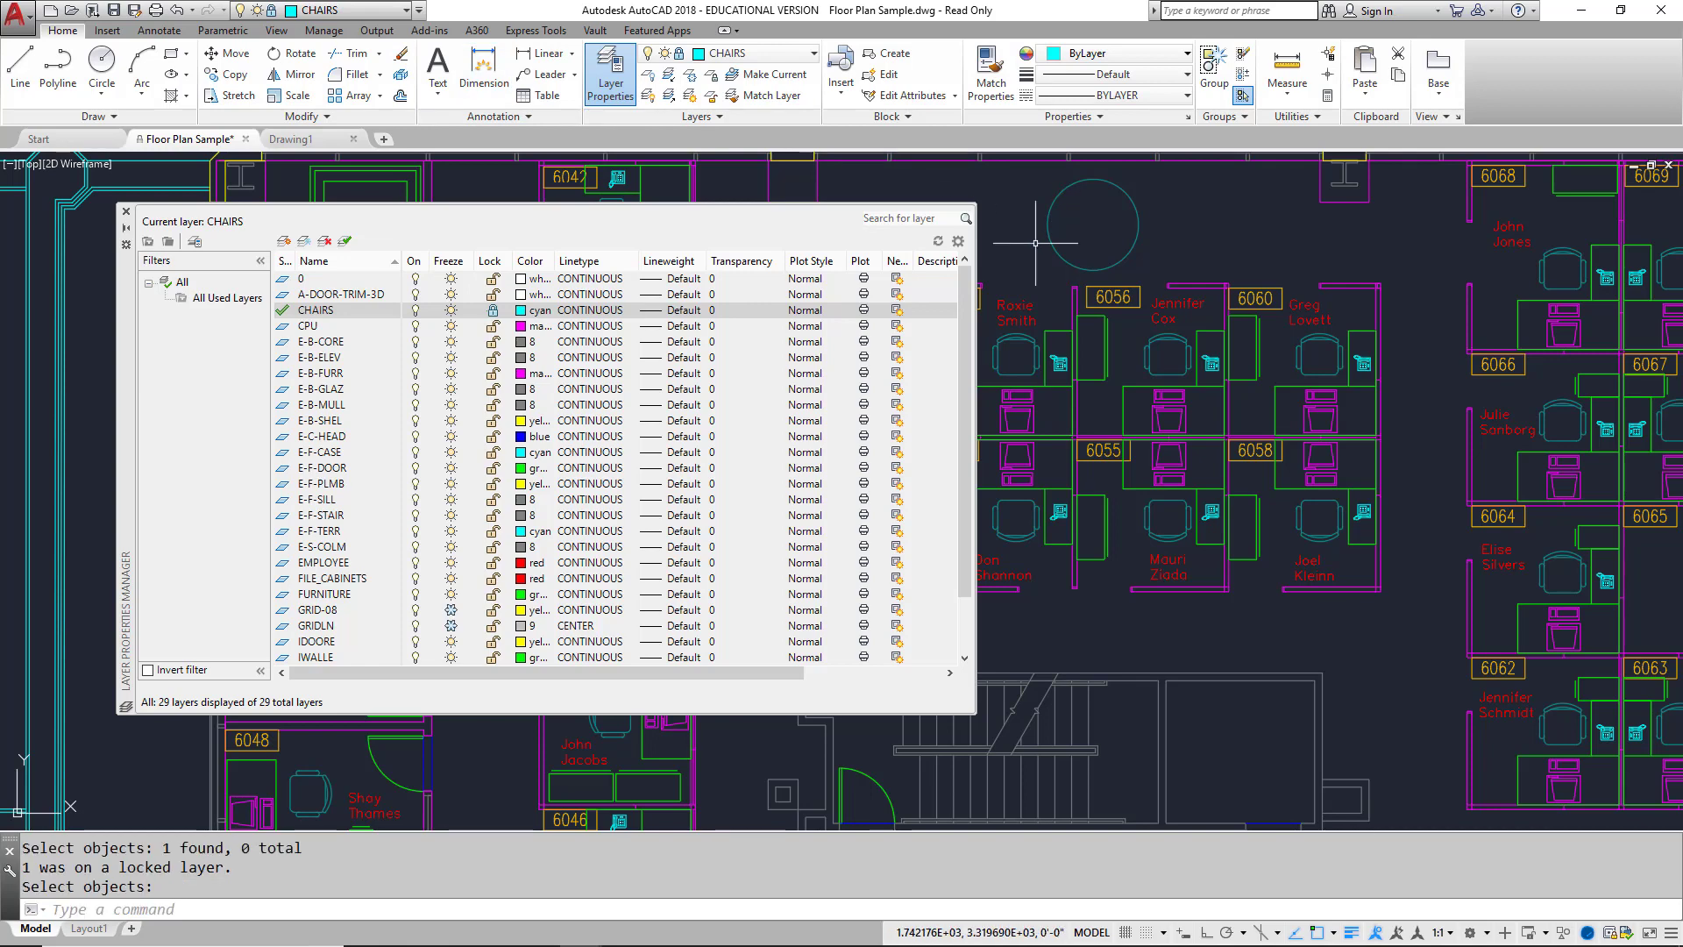
Unlock the CHAIRS layer and erase the circle above cubicle 6056.
{"action": "left_click", "coordinate": [493, 310]}
{"action": "key", "text": "Return"}
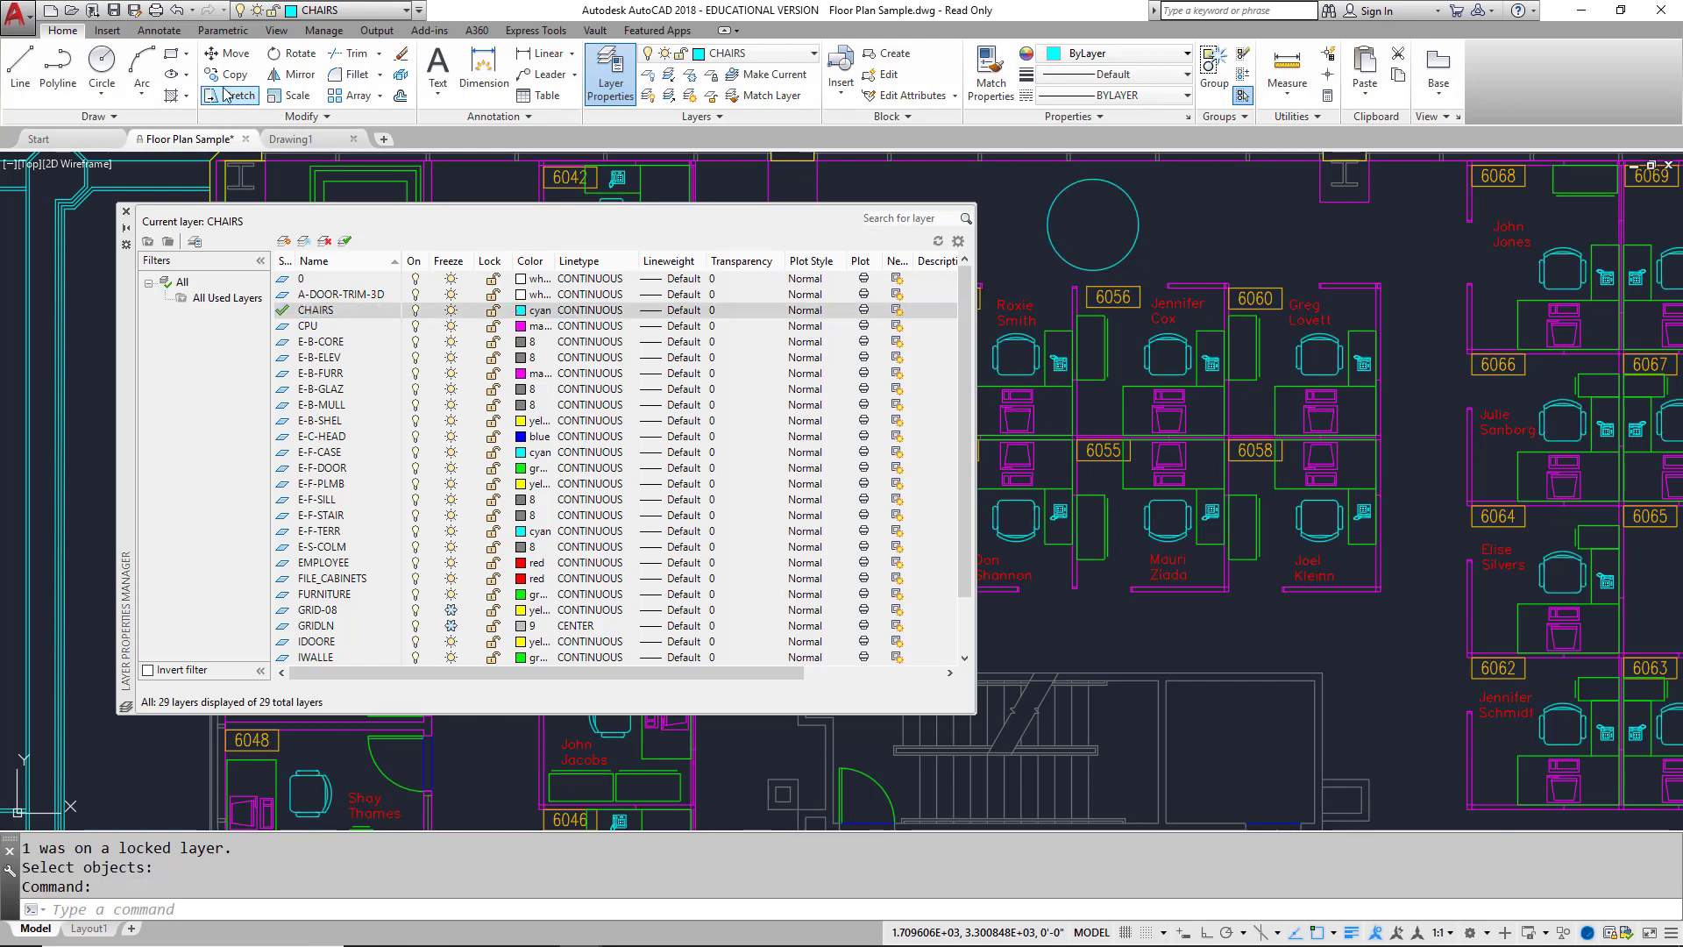
{"action": "left_click", "coordinate": [400, 54]}
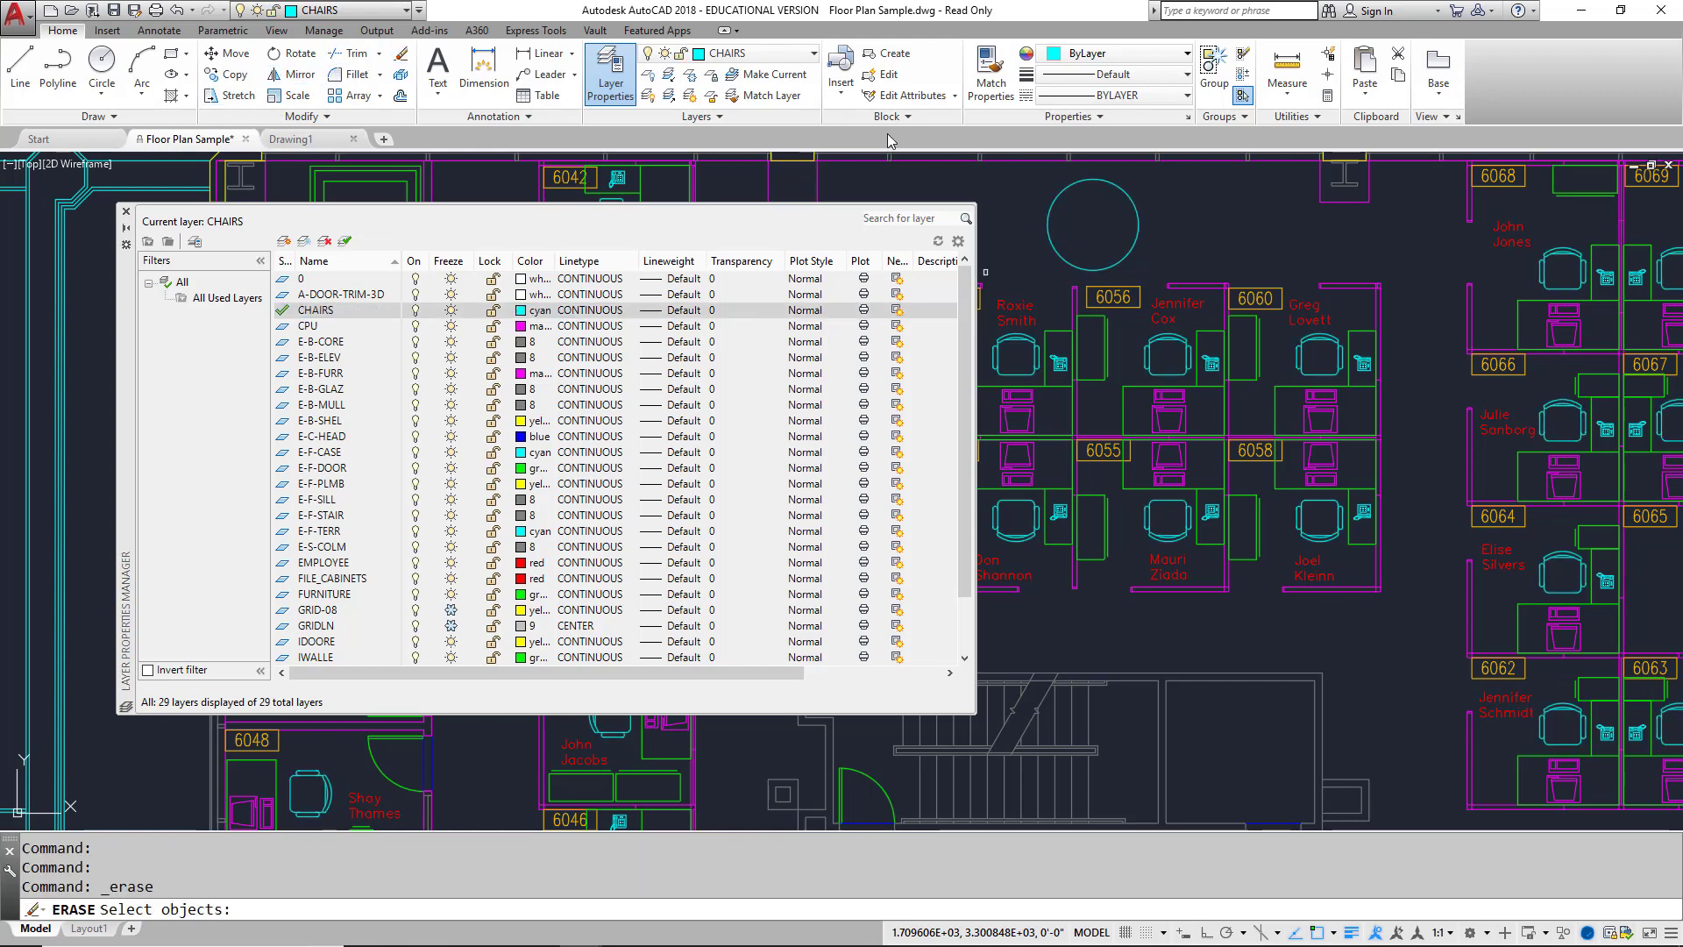
{"action": "left_click", "coordinate": [1056, 212]}
{"action": "key", "text": "Return"}
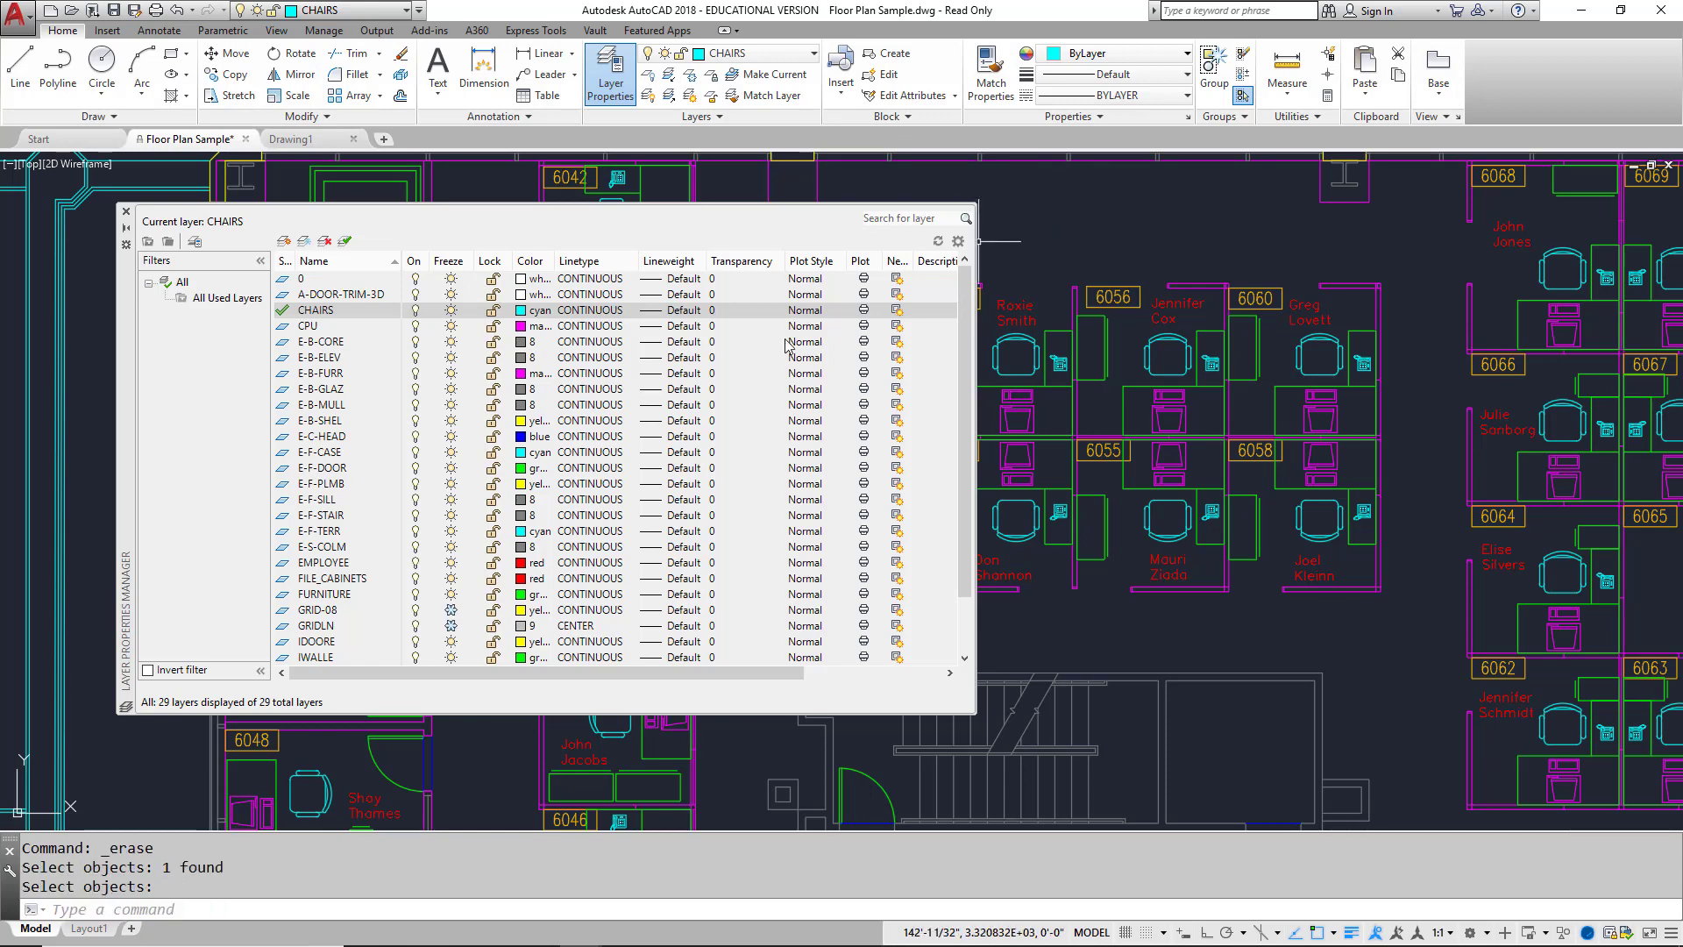
Change the CHAIRS layer's color to index color 41.
{"action": "left_click", "coordinate": [524, 316]}
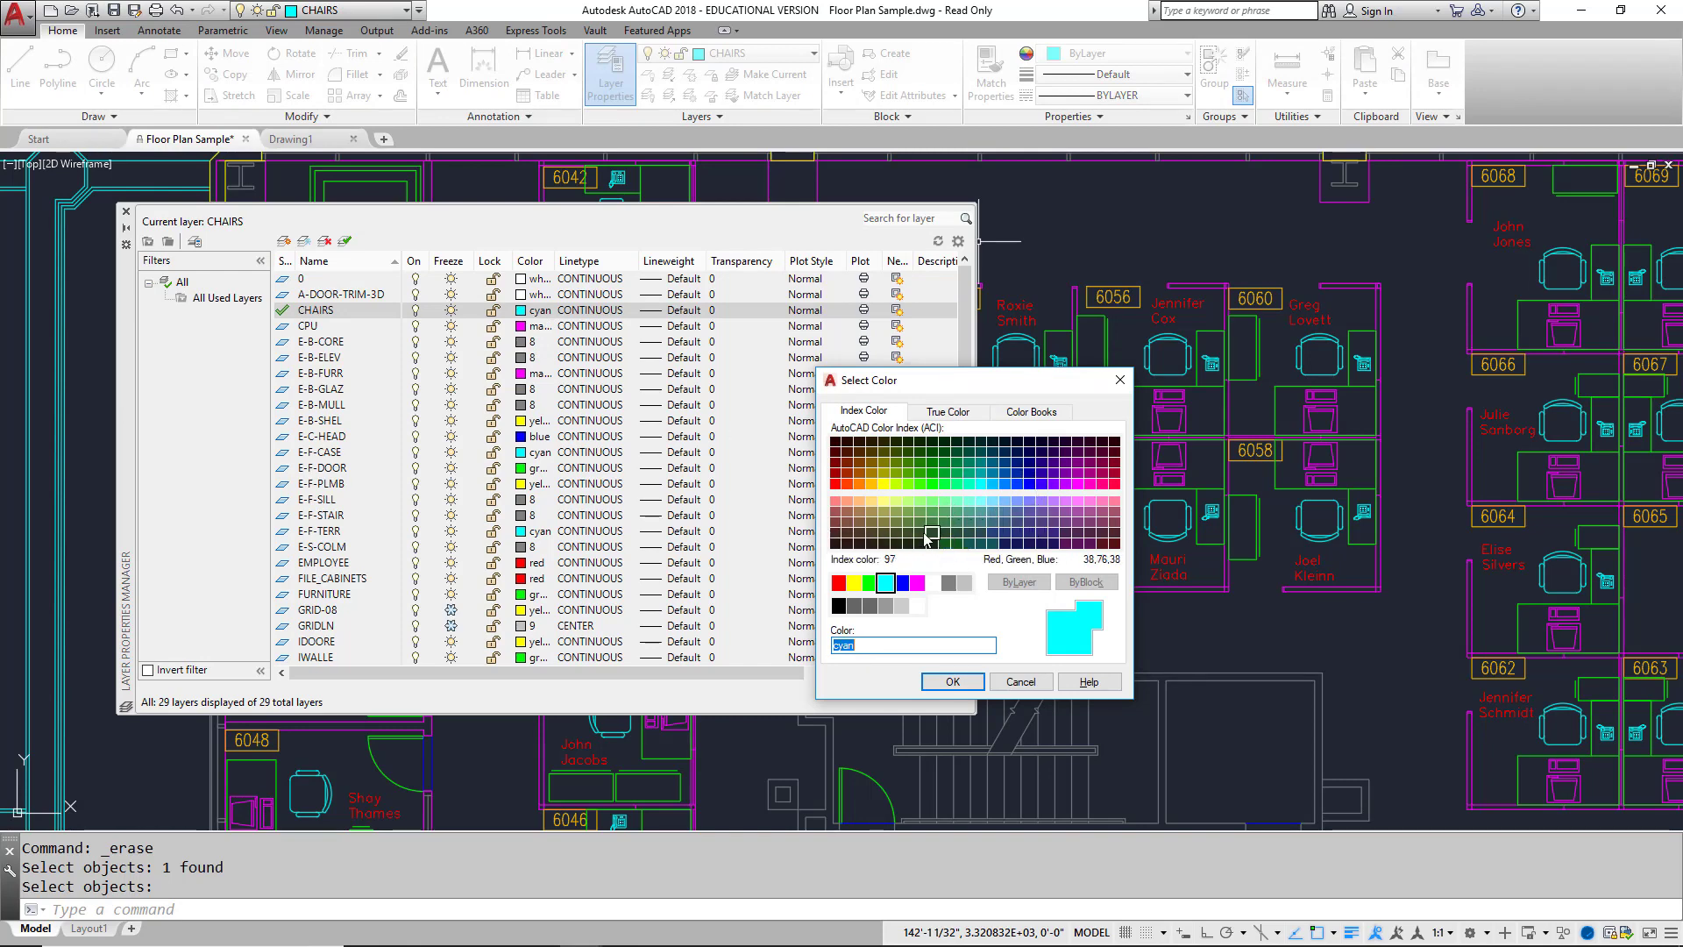
{"action": "left_click", "coordinate": [872, 503]}
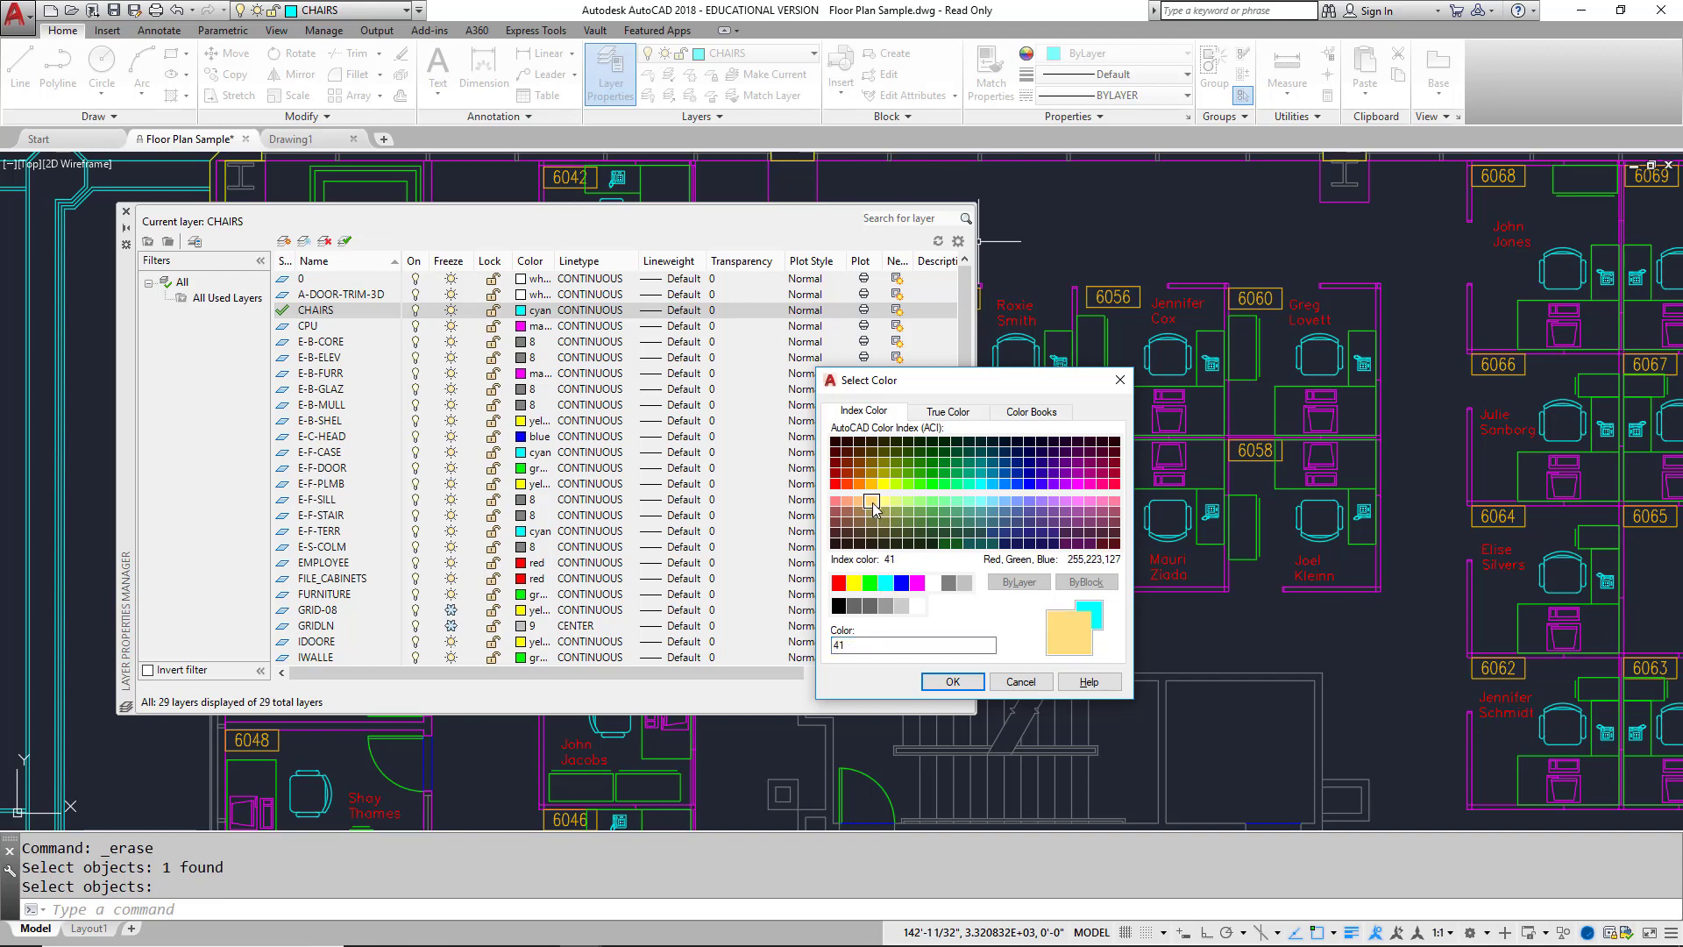
{"action": "left_click", "coordinate": [948, 683]}
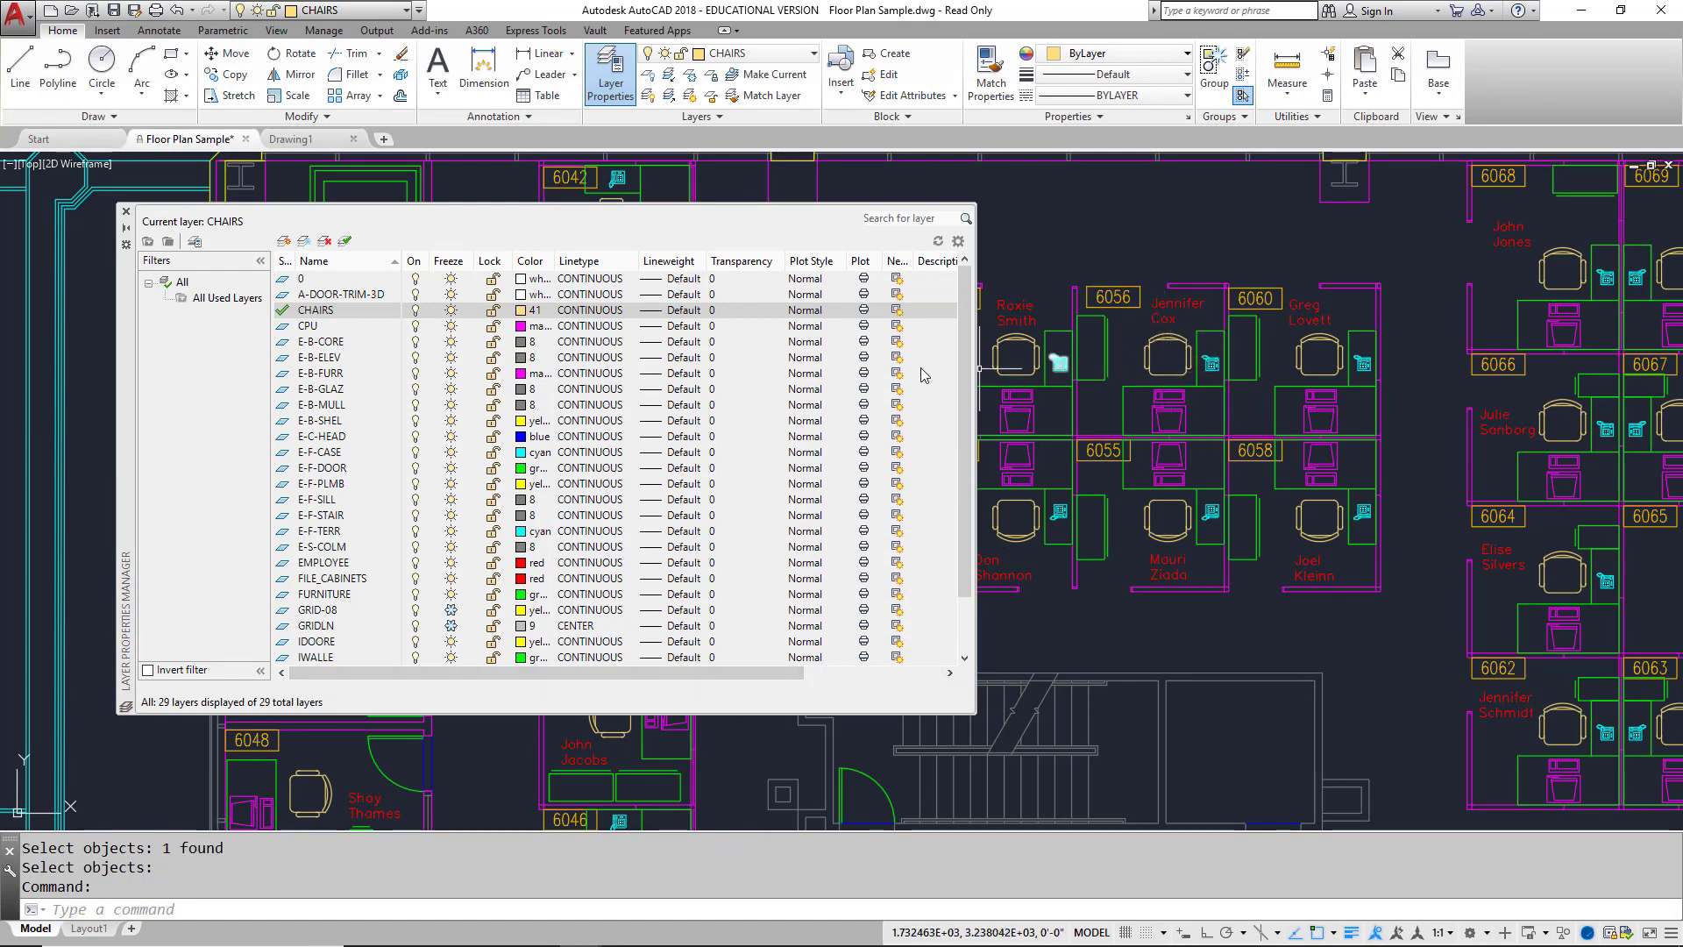
Set the CHAIRS layer's color back to cyan.
{"action": "left_click", "coordinate": [528, 311]}
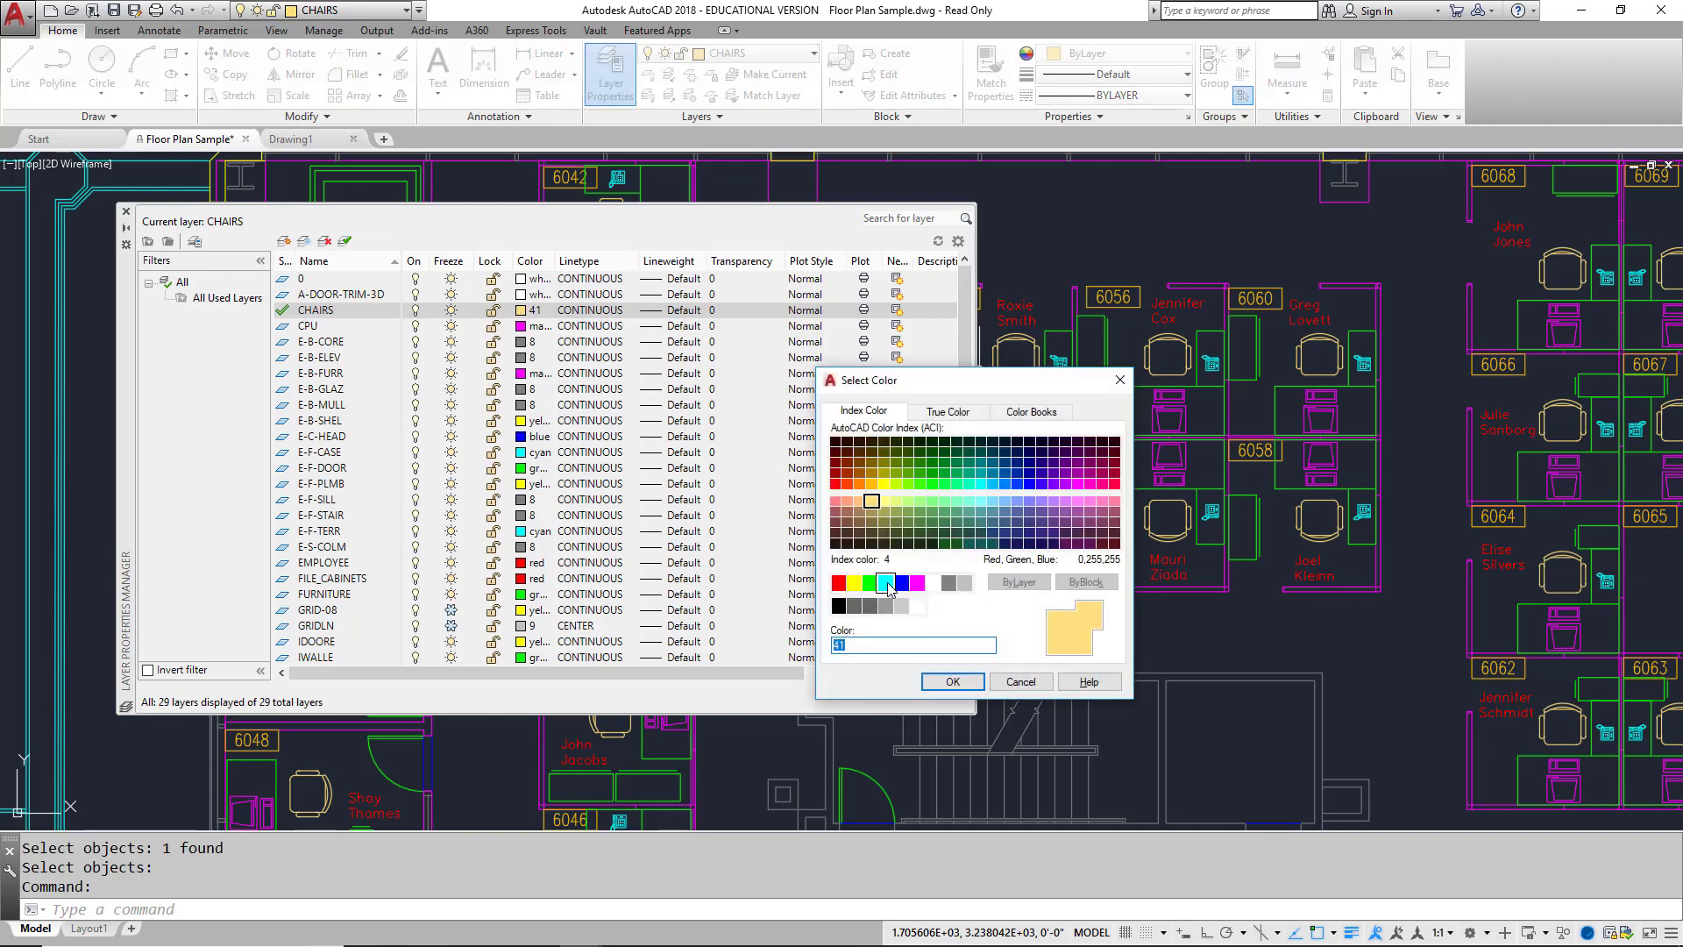
{"action": "left_click", "coordinate": [885, 583]}
{"action": "left_click", "coordinate": [952, 682]}
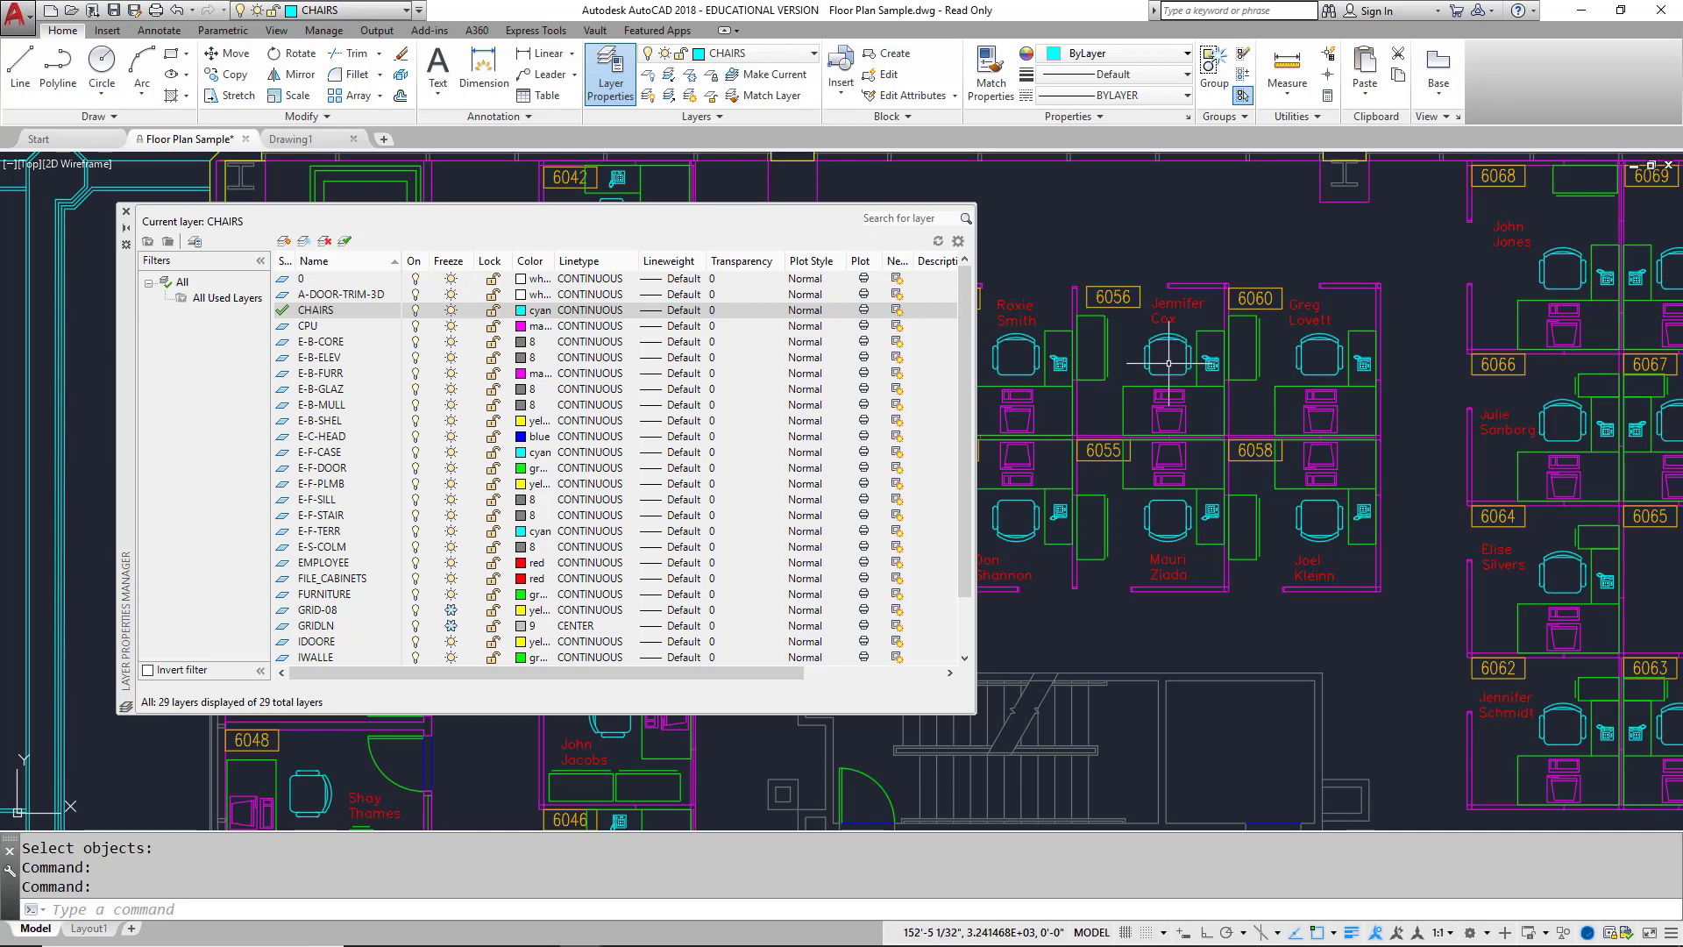
Assign the HIDDEN linetype to the CHAIRS layer and inspect the chair in cubicle 6056 up close.
{"action": "left_click", "coordinate": [585, 318]}
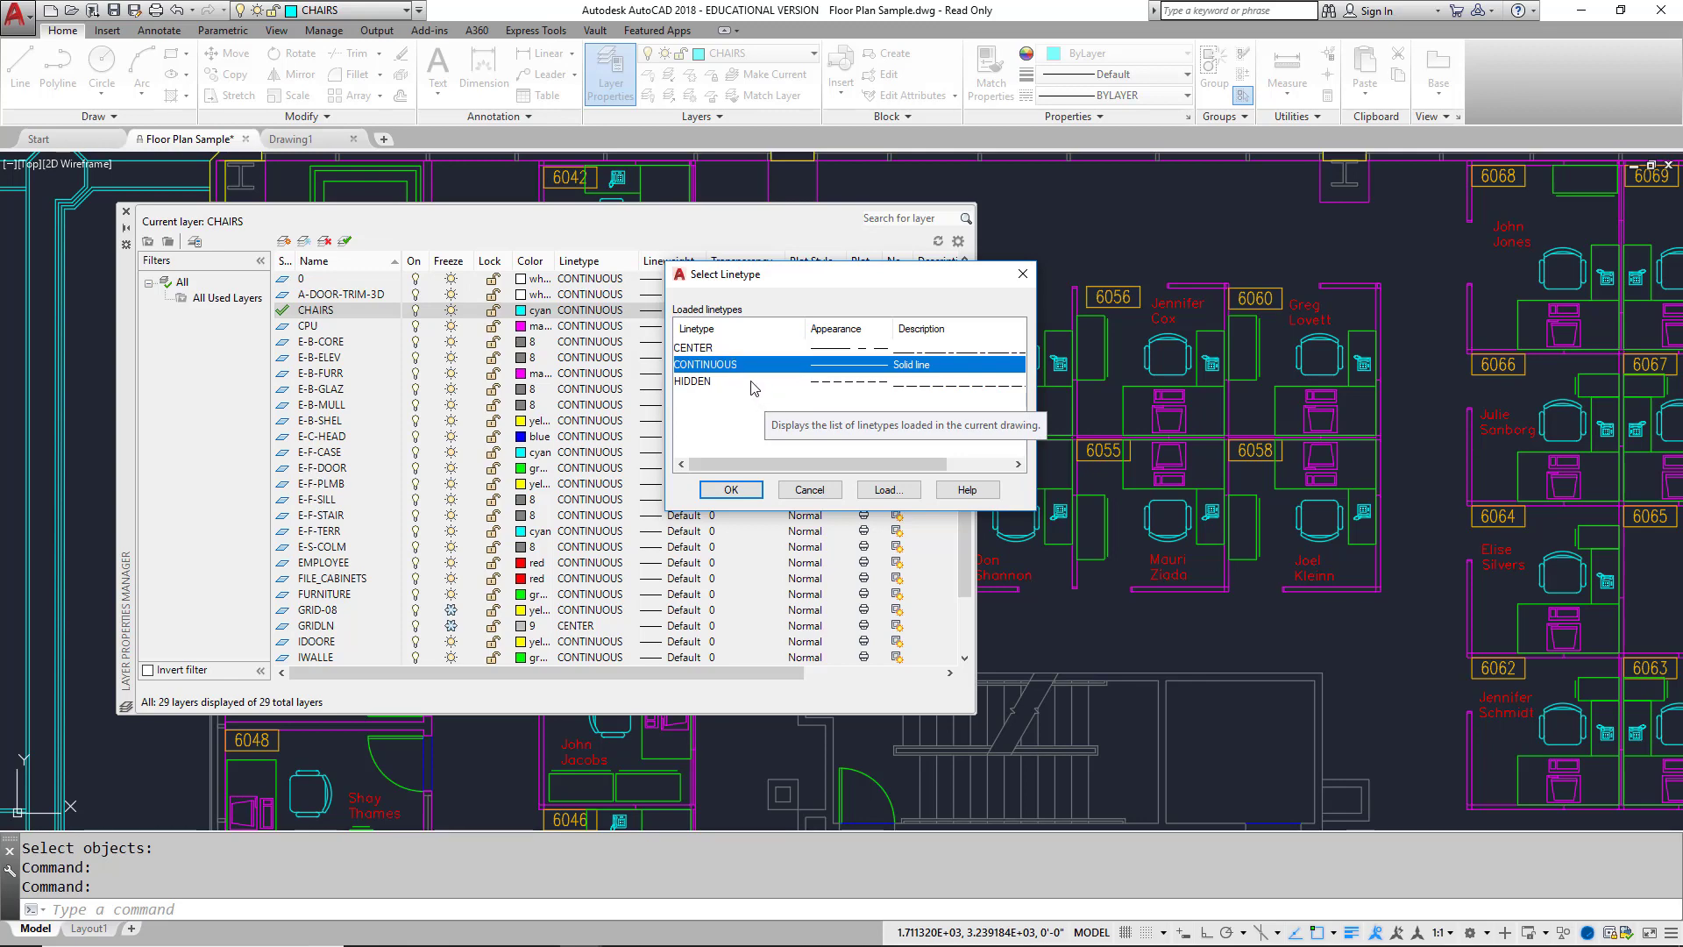
{"action": "left_click", "coordinate": [707, 384]}
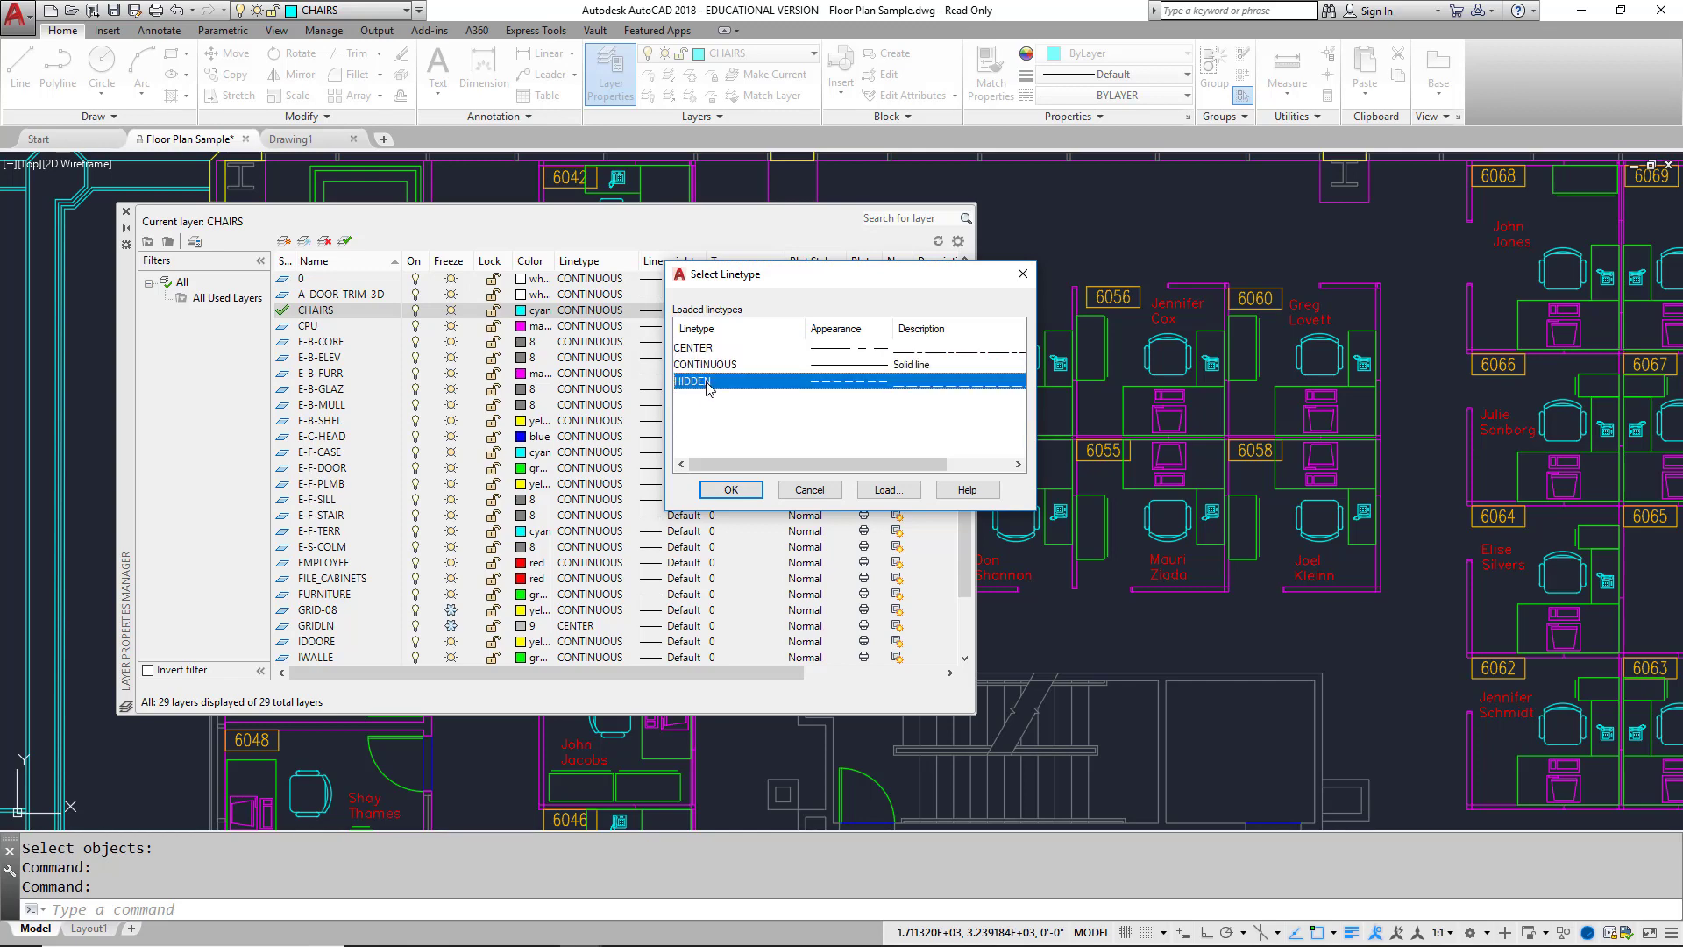
{"action": "left_click", "coordinate": [731, 489]}
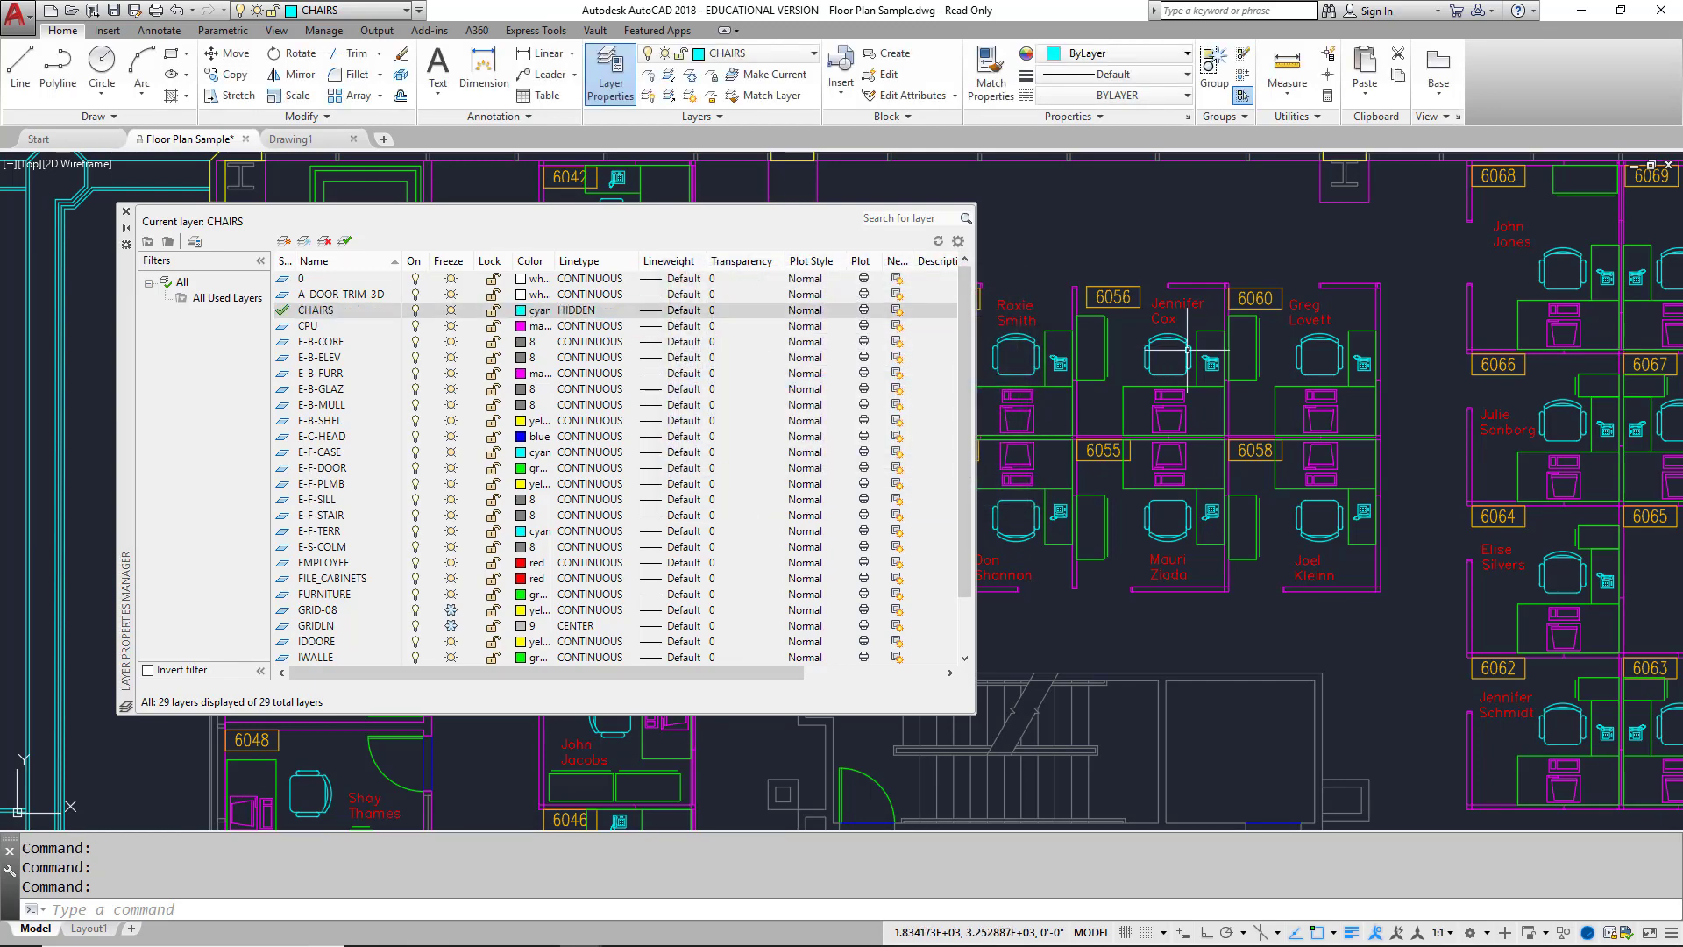
{"action": "left_click", "coordinate": [1166, 358]}
{"action": "scroll", "coordinate": [1171, 347], "scroll_direction": "up", "scroll_amount": 10}
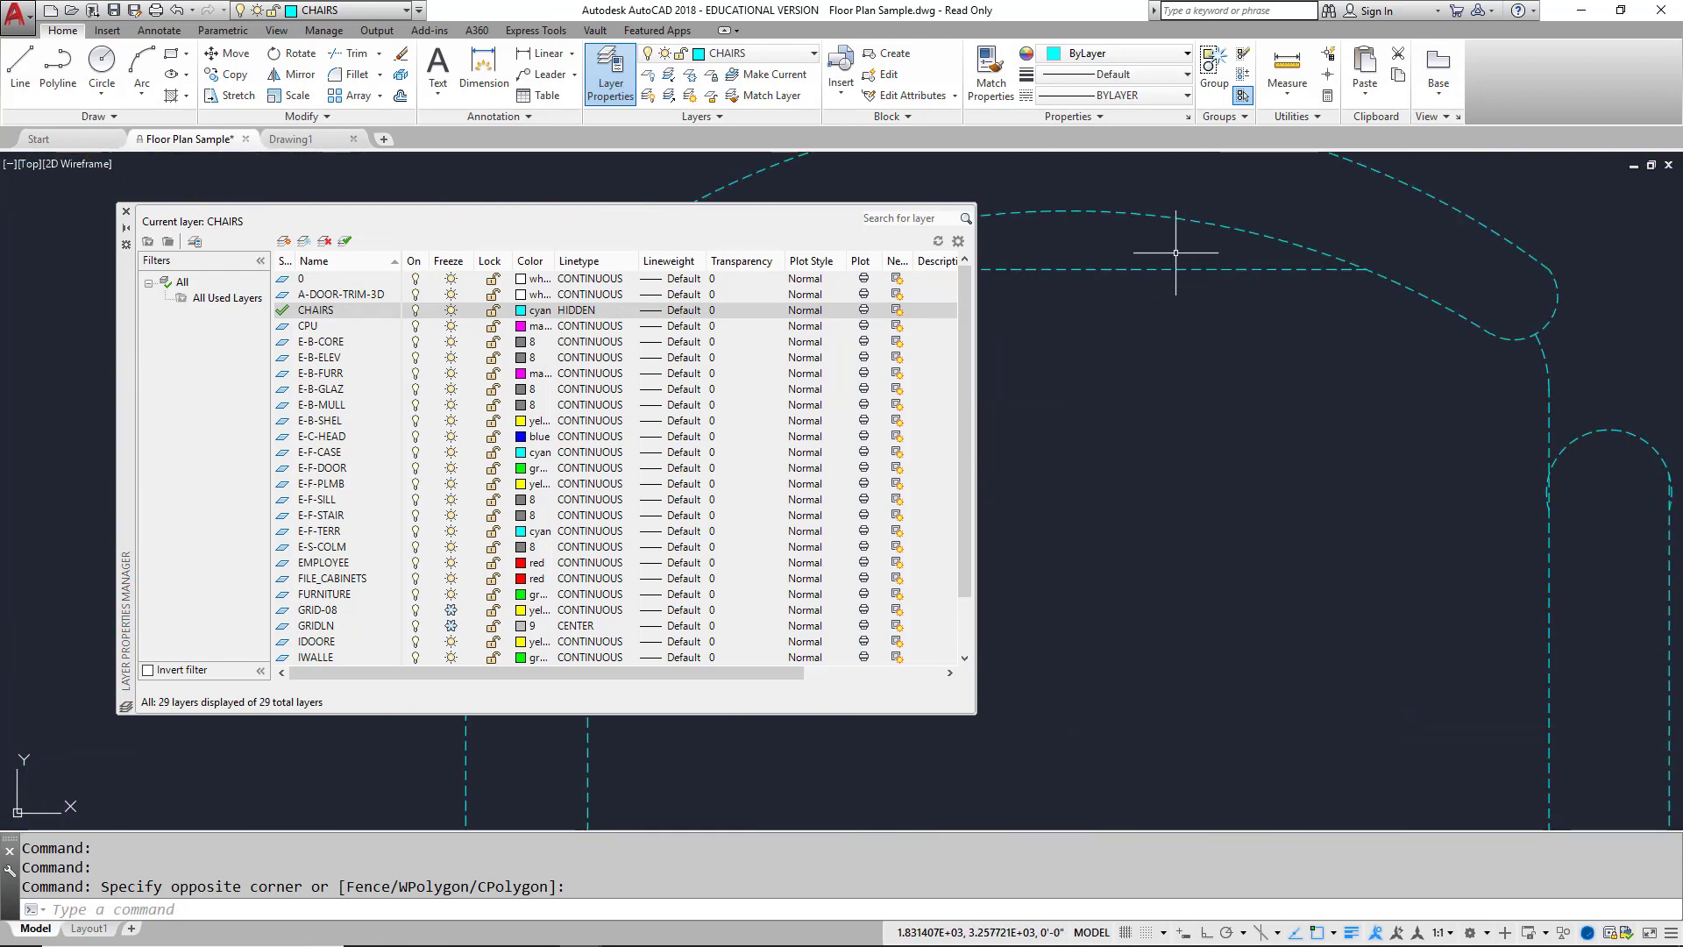
{"action": "middle_click_drag", "start_coordinate": [1176, 257], "coordinate": [1270, 357]}
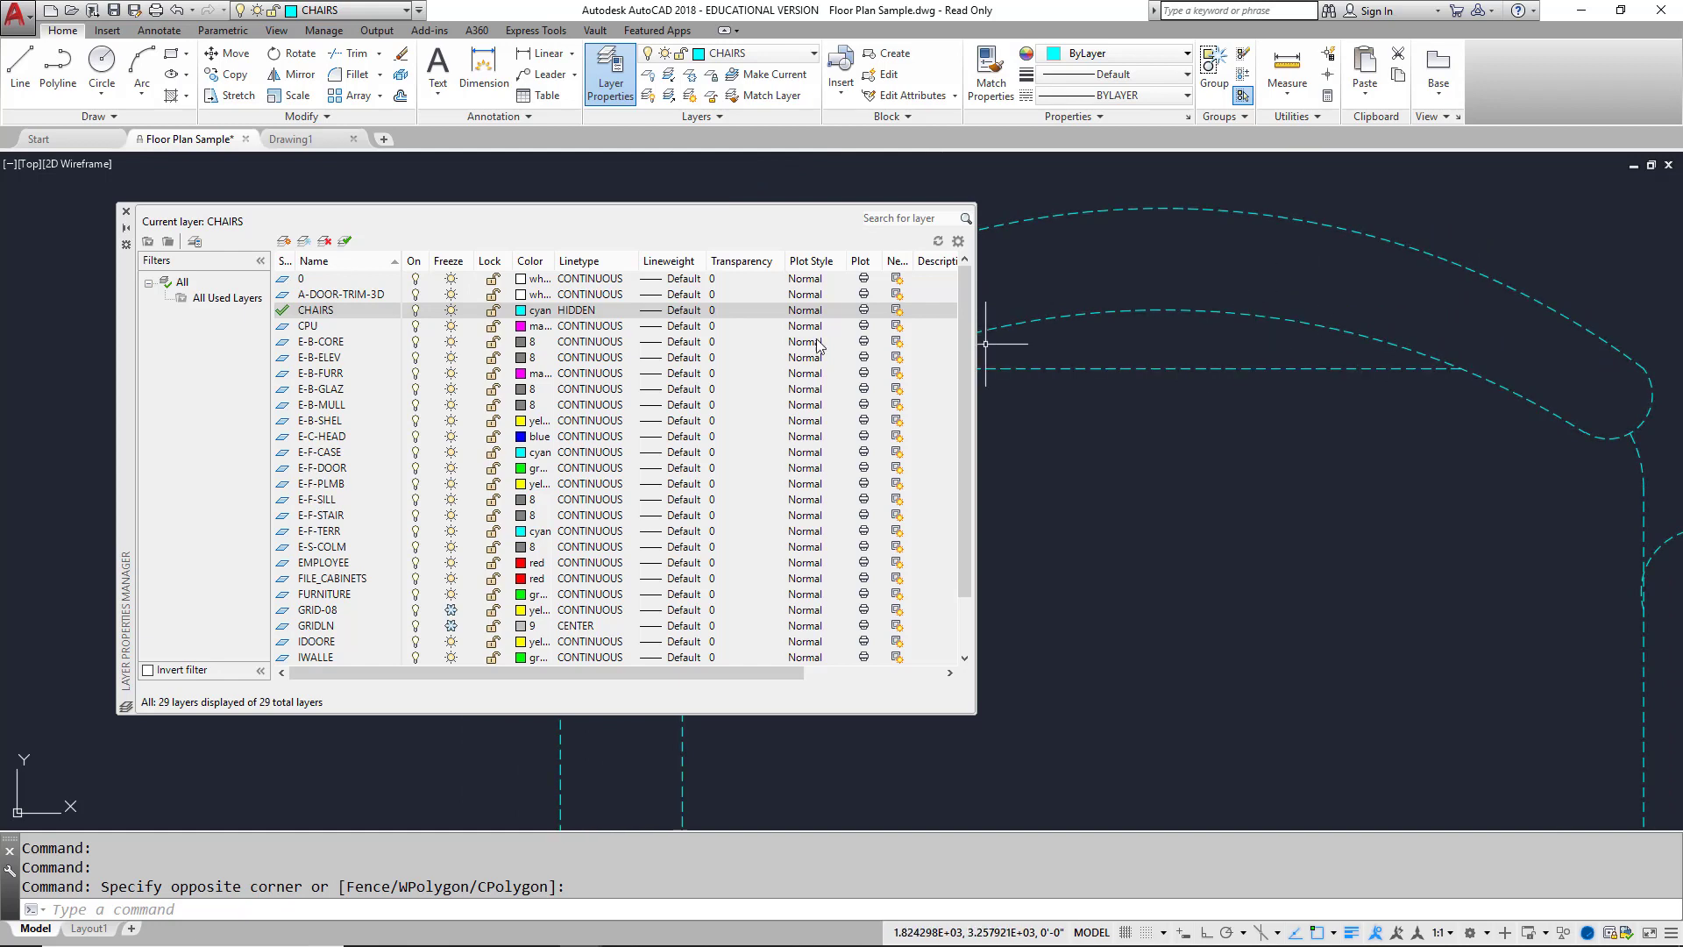
Return the CHAIRS layer from the HIDDEN linetype to CONTINUOUS.
{"action": "left_click", "coordinate": [578, 312]}
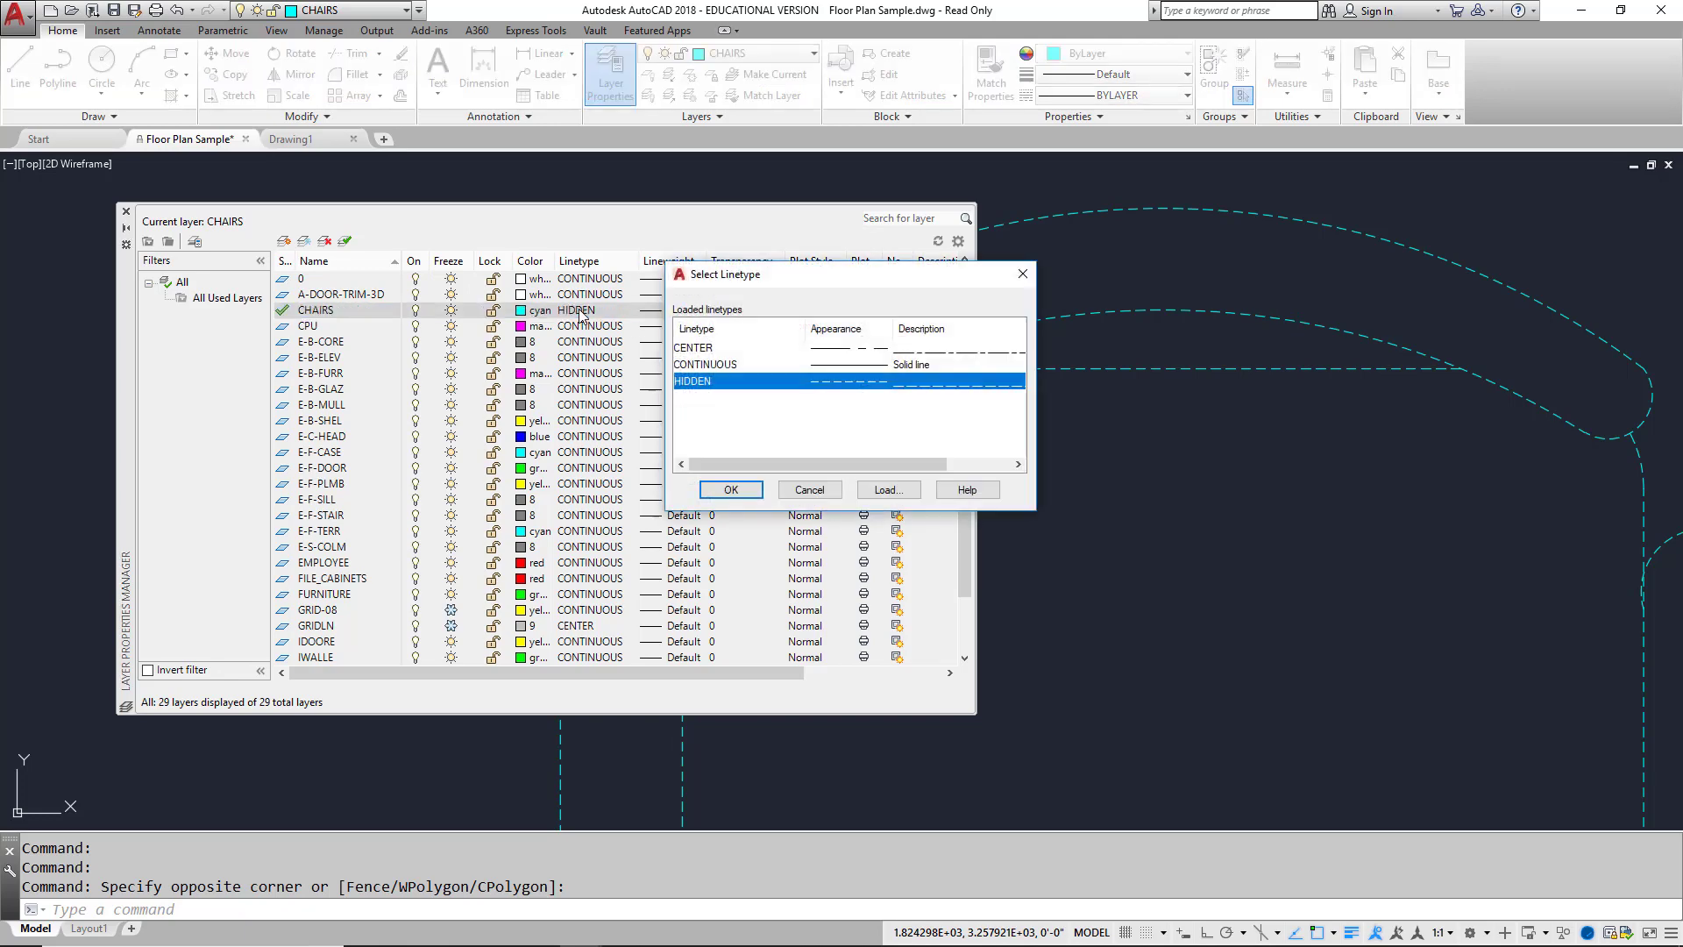
{"action": "left_click", "coordinate": [716, 366]}
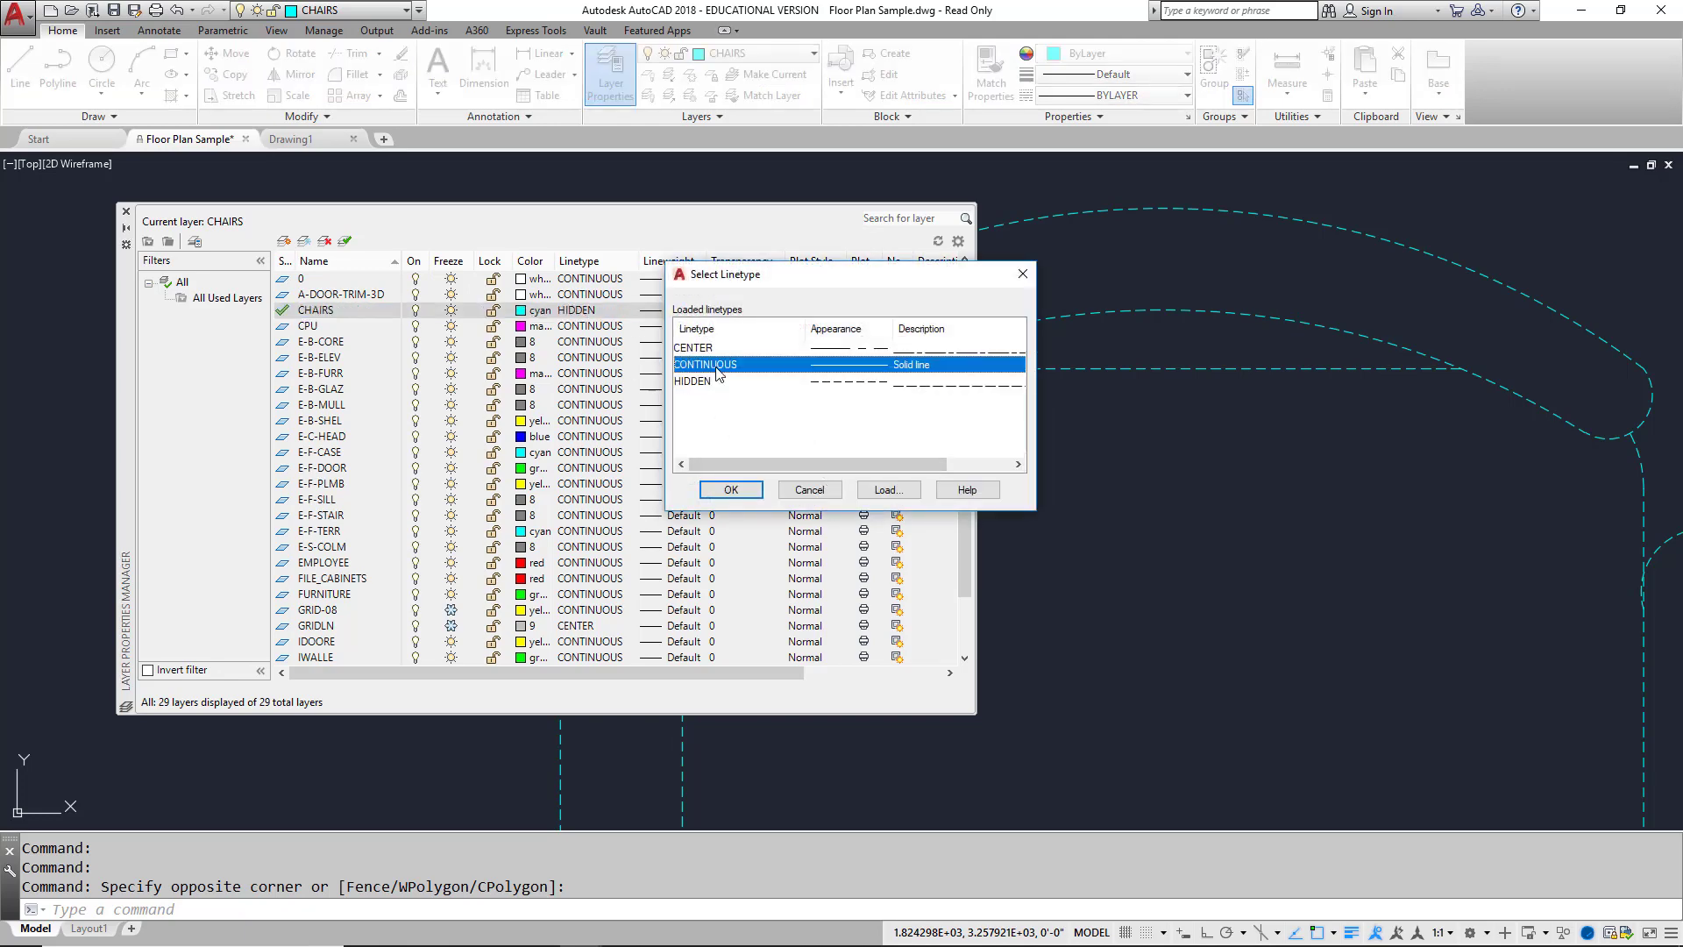
{"action": "left_click", "coordinate": [750, 494]}
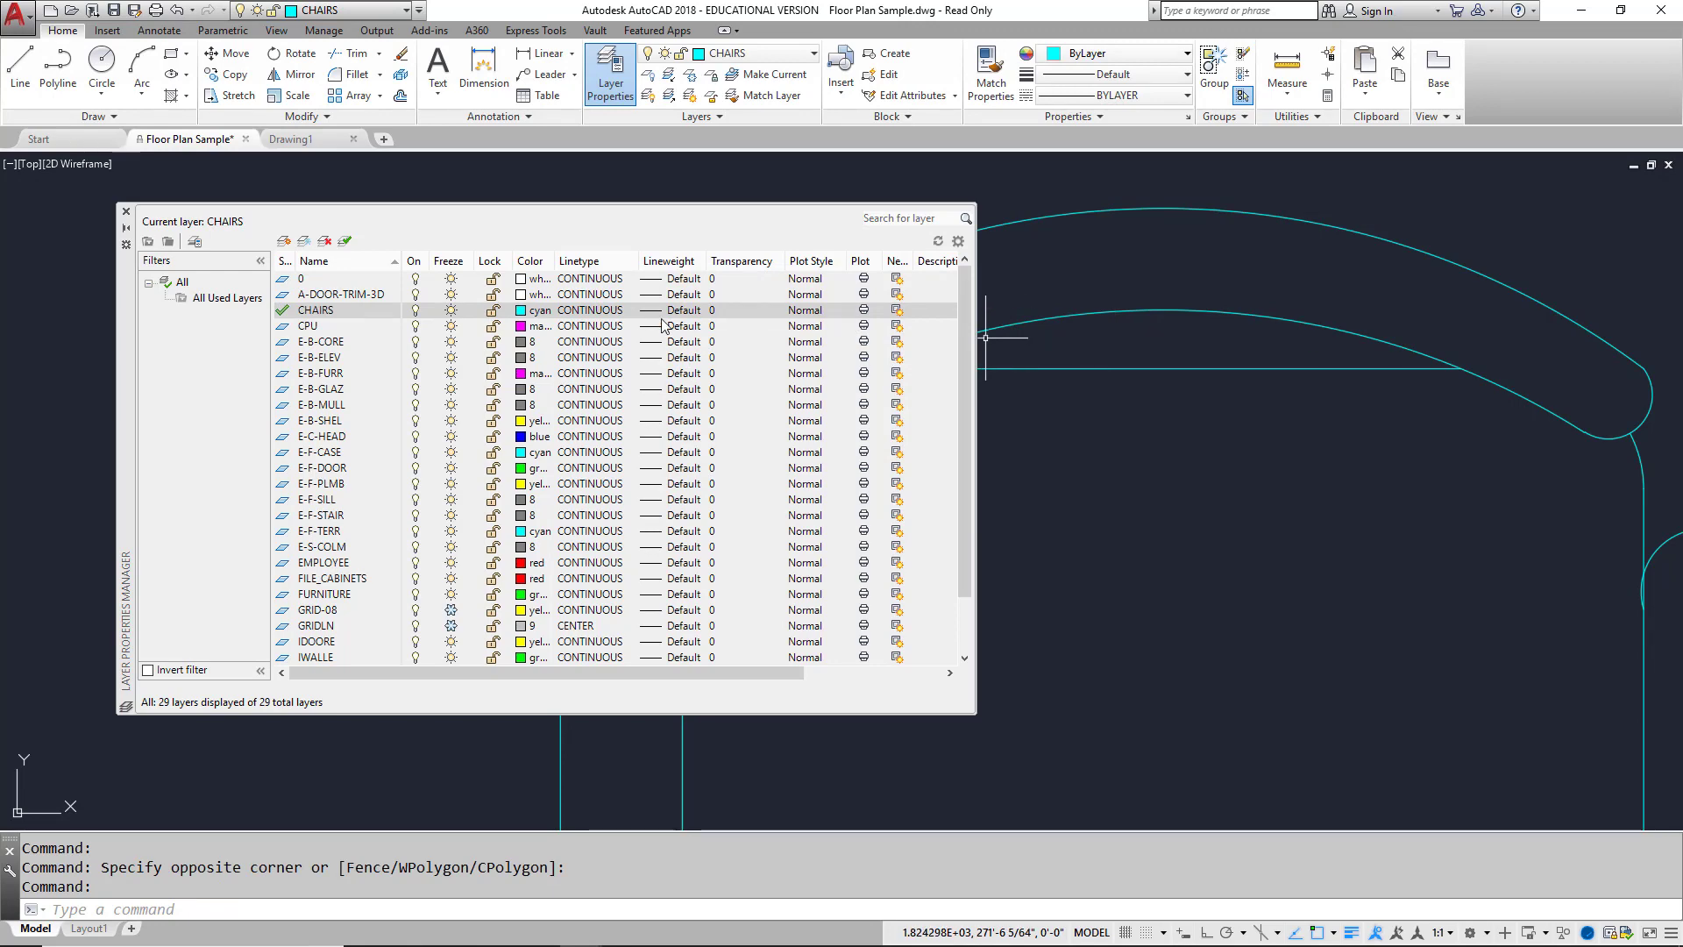
Load the PHANTOM linetype from acad.lin while choosing a linetype for the CHAIRS layer.
{"action": "left_click", "coordinate": [615, 311]}
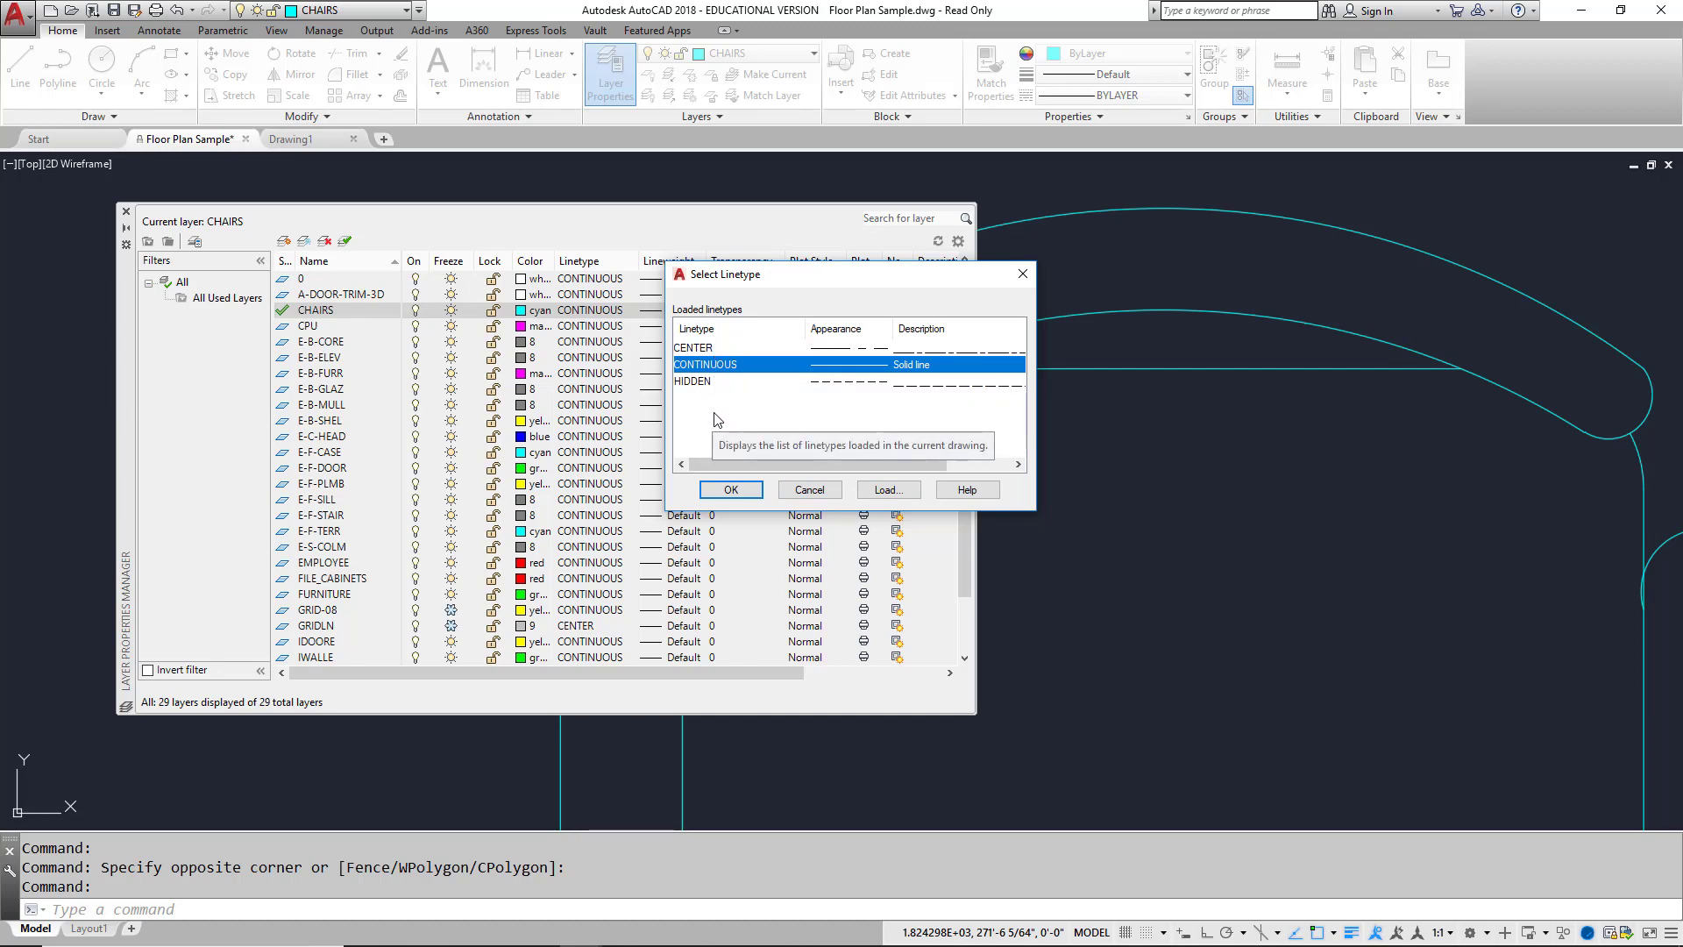
{"action": "left_click", "coordinate": [887, 489]}
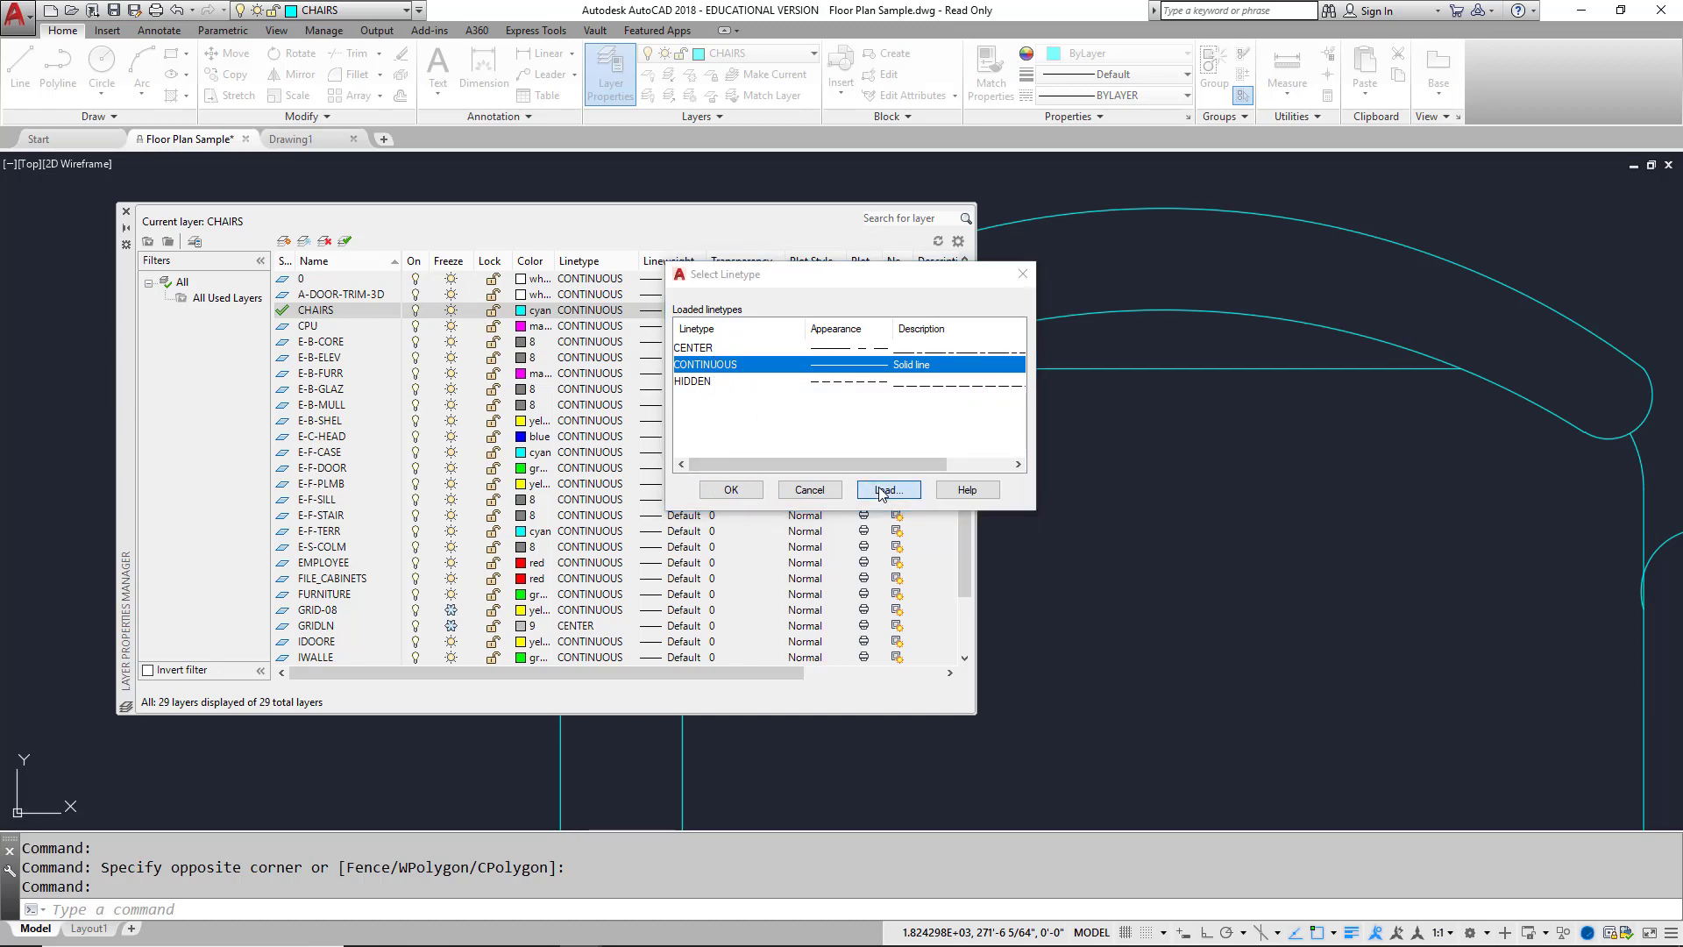
{"action": "left_click_drag", "start_coordinate": [953, 354], "coordinate": [957, 453]}
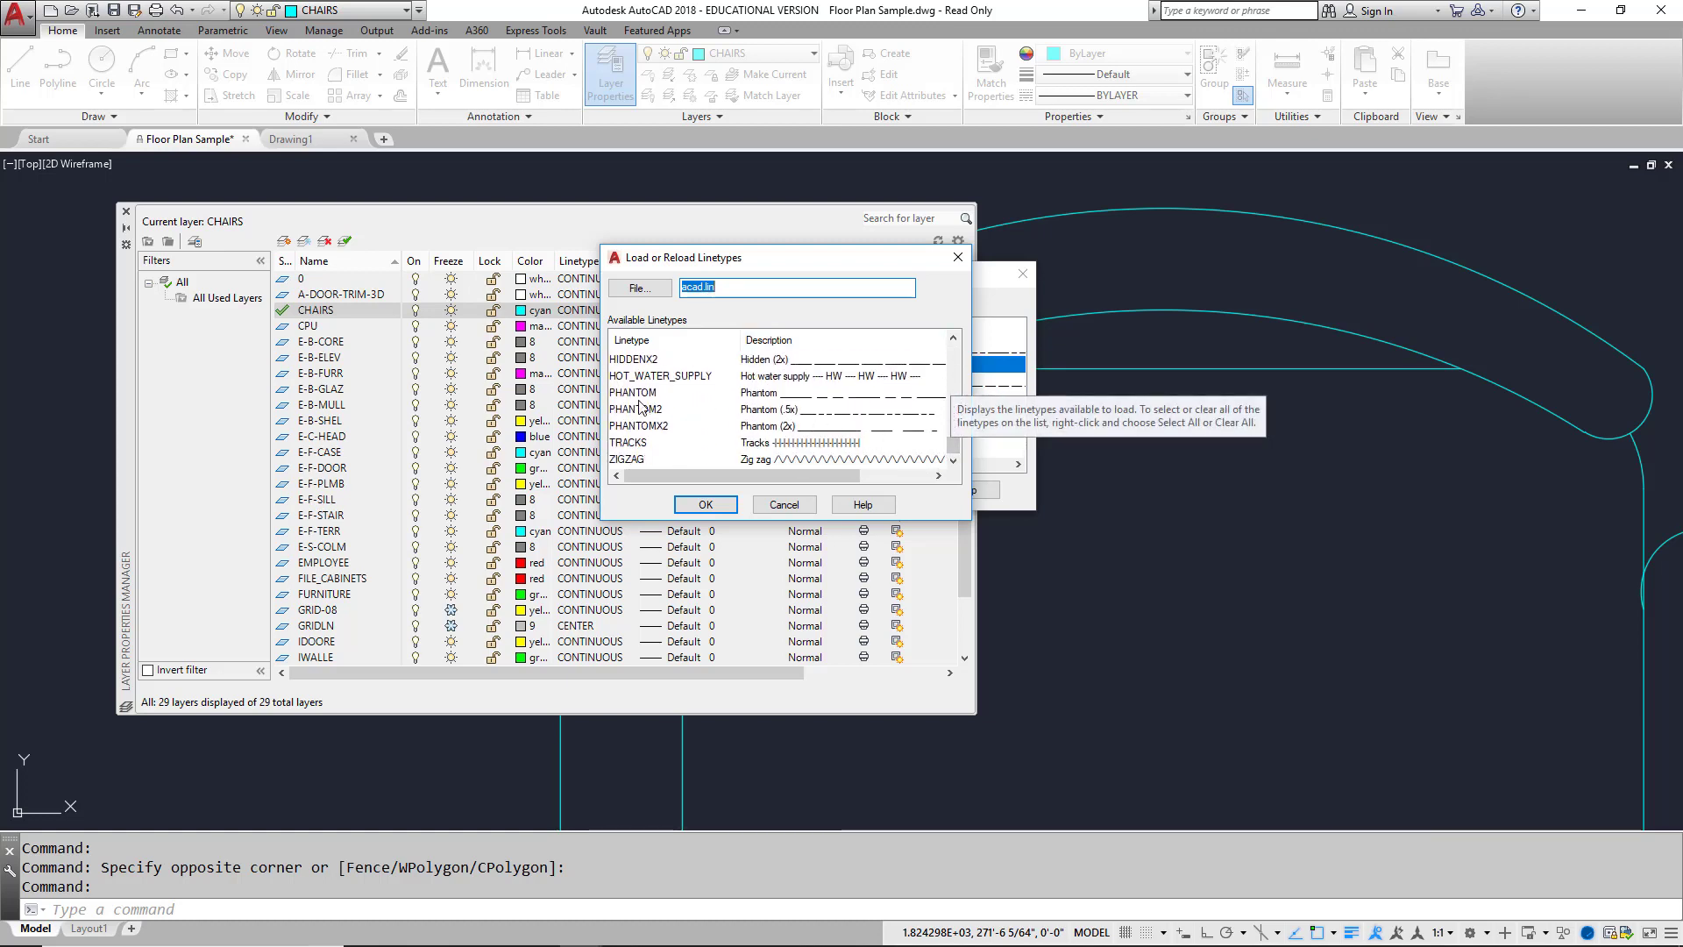
{"action": "left_click", "coordinate": [619, 393]}
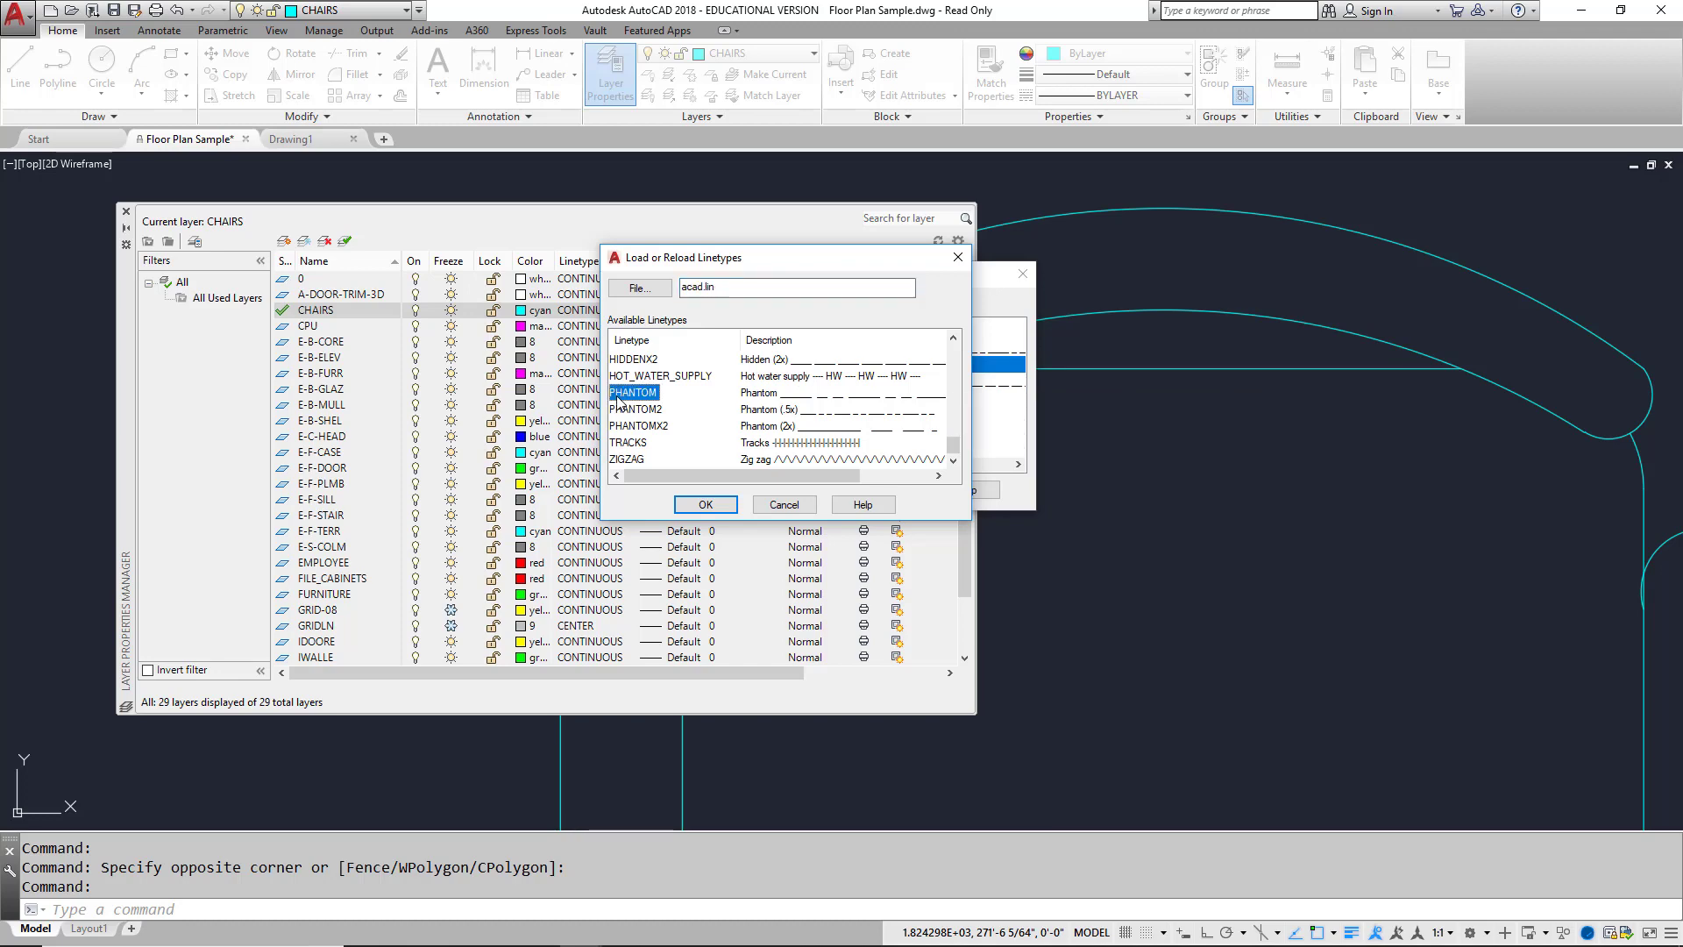
{"action": "left_click", "coordinate": [700, 504]}
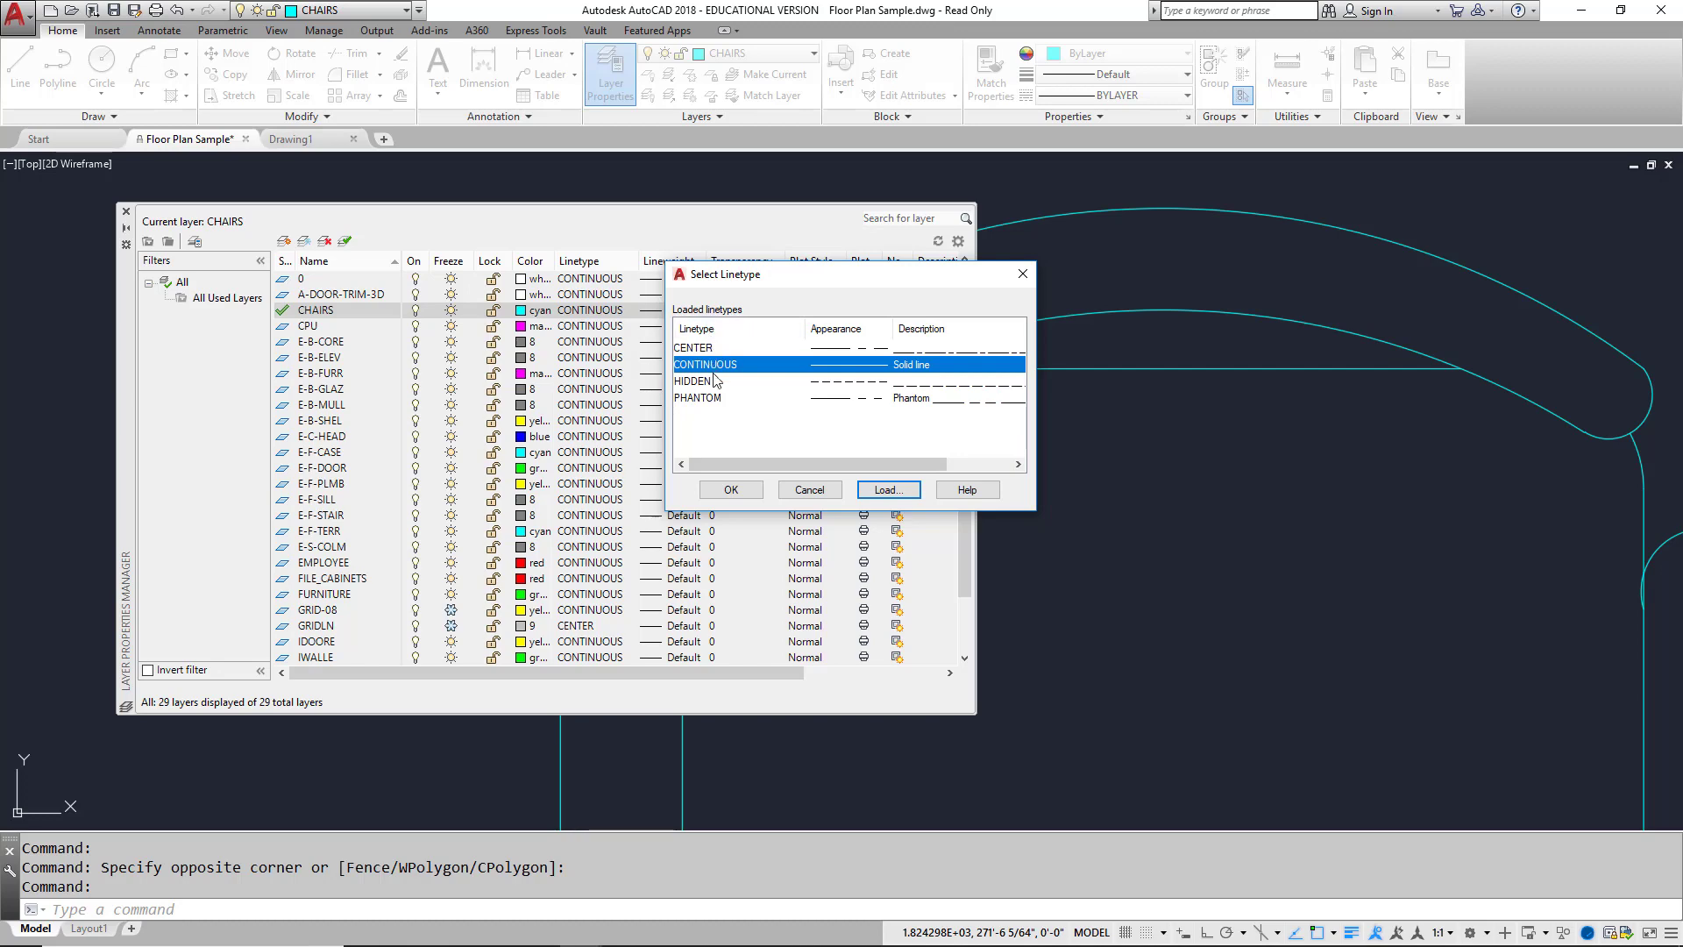
Assign the loaded PHANTOM linetype to the CHAIRS layer and inspect the chair outlines at different distances.
{"action": "left_click", "coordinate": [712, 399]}
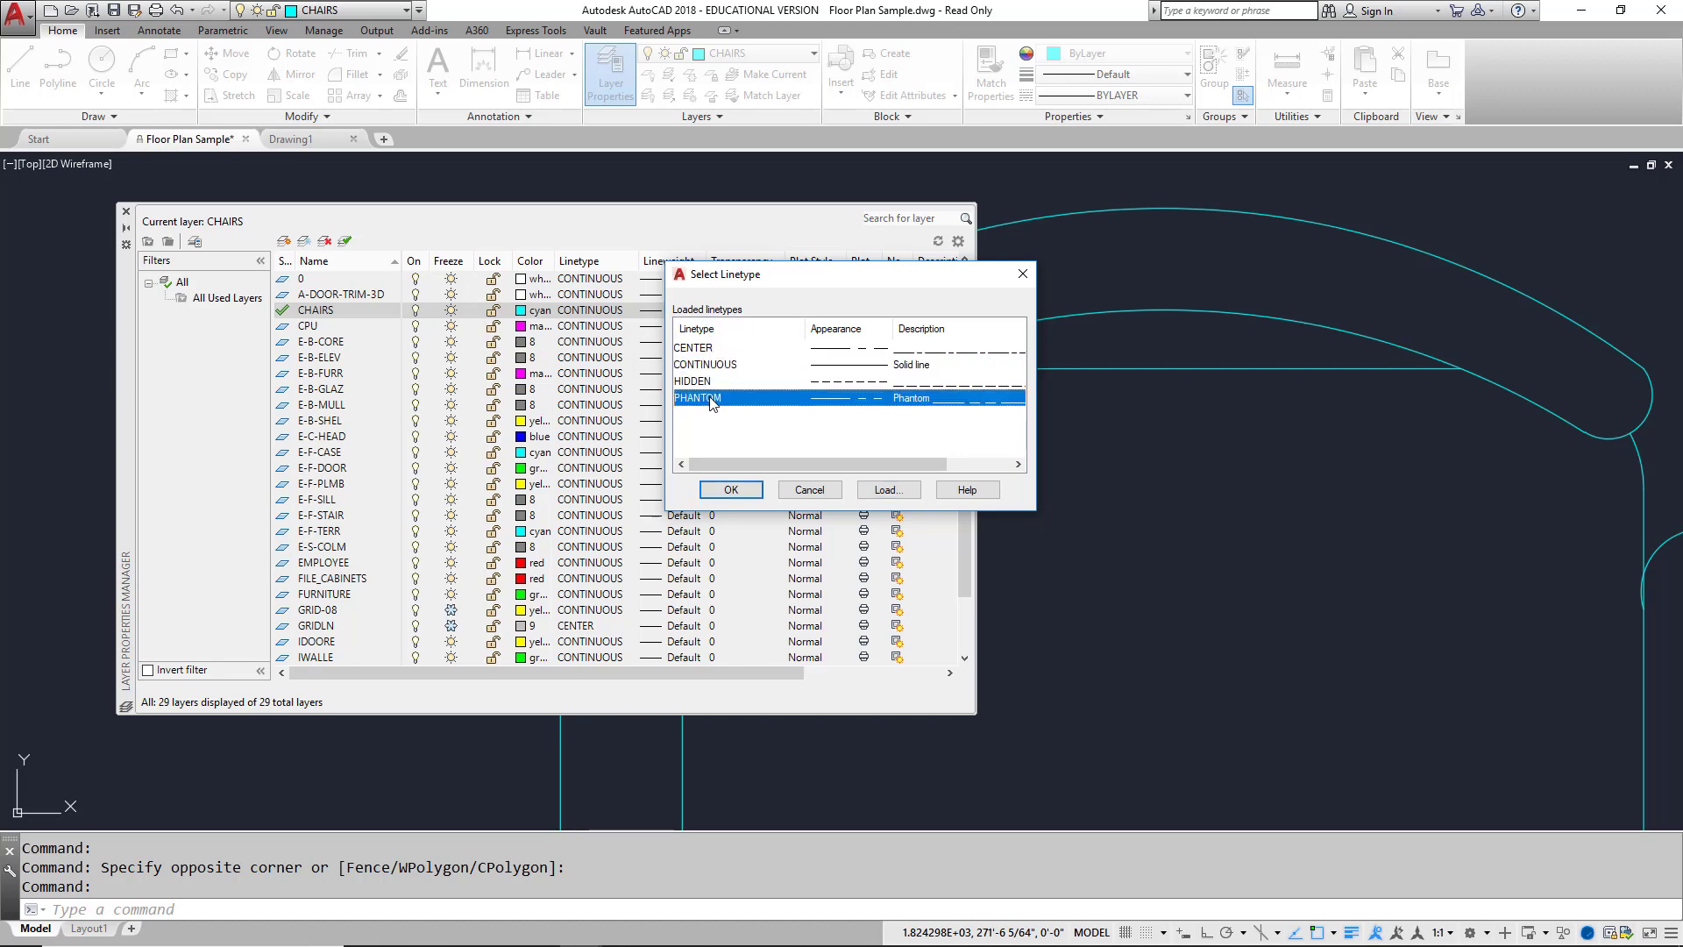
{"action": "left_click", "coordinate": [731, 489]}
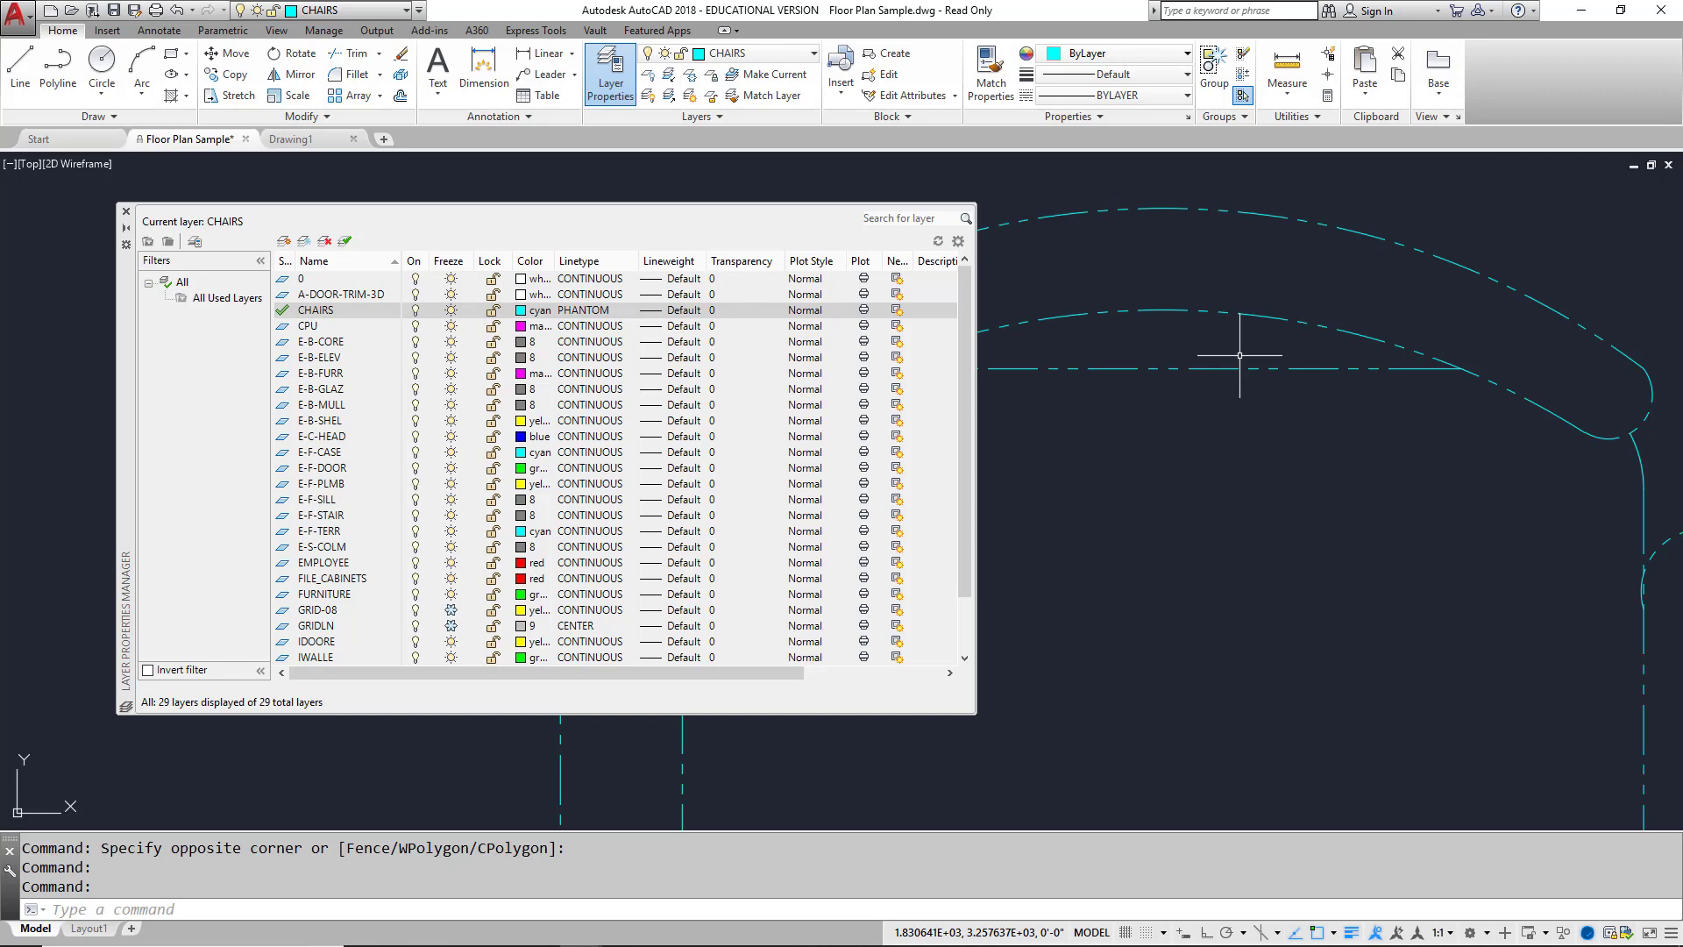
{"action": "scroll", "coordinate": [1240, 355], "scroll_direction": "down", "scroll_amount": 6}
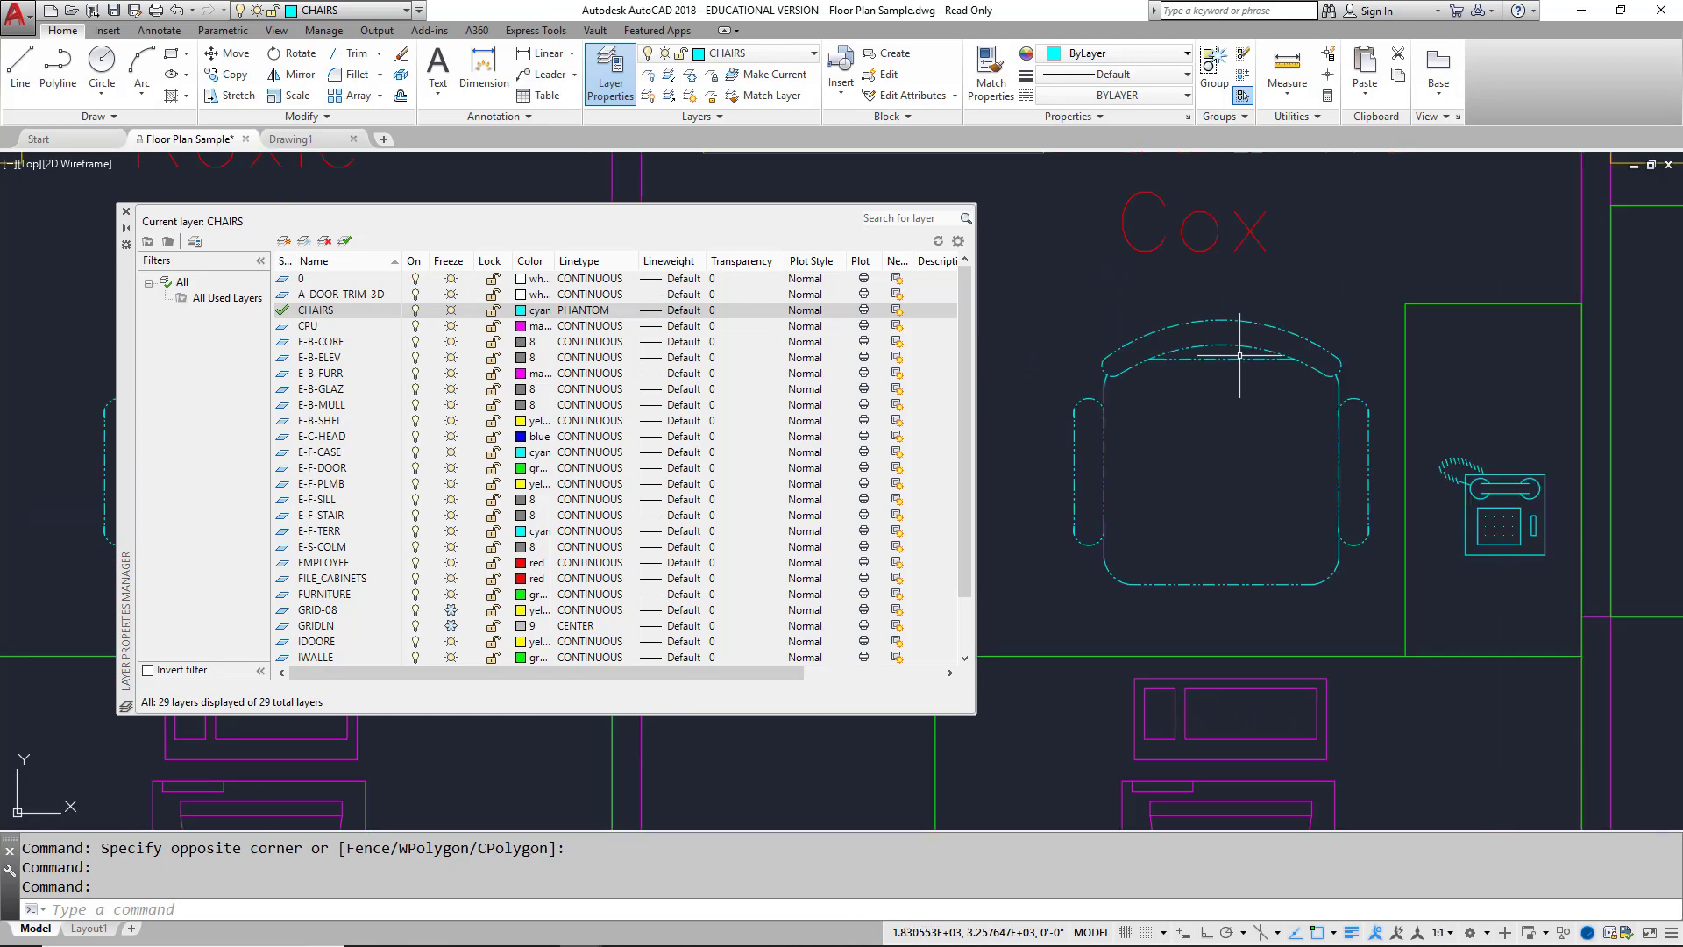
{"action": "scroll", "coordinate": [1132, 368], "scroll_direction": "down", "scroll_amount": 2}
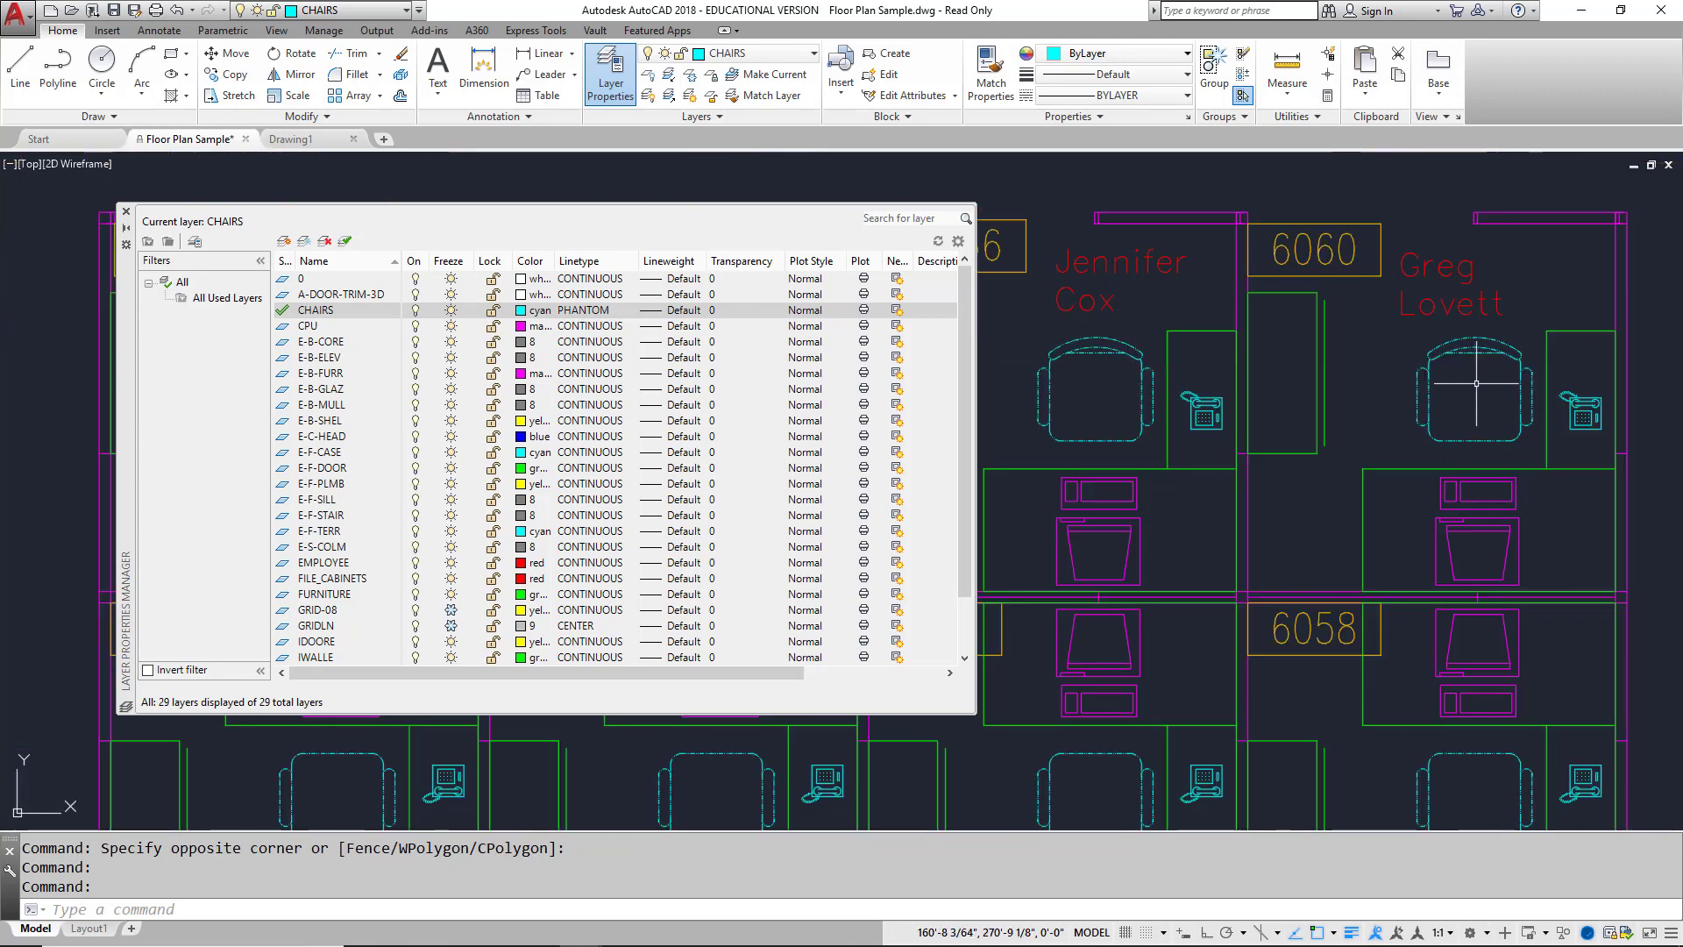
{"action": "scroll", "coordinate": [1093, 351], "scroll_direction": "up", "scroll_amount": 10}
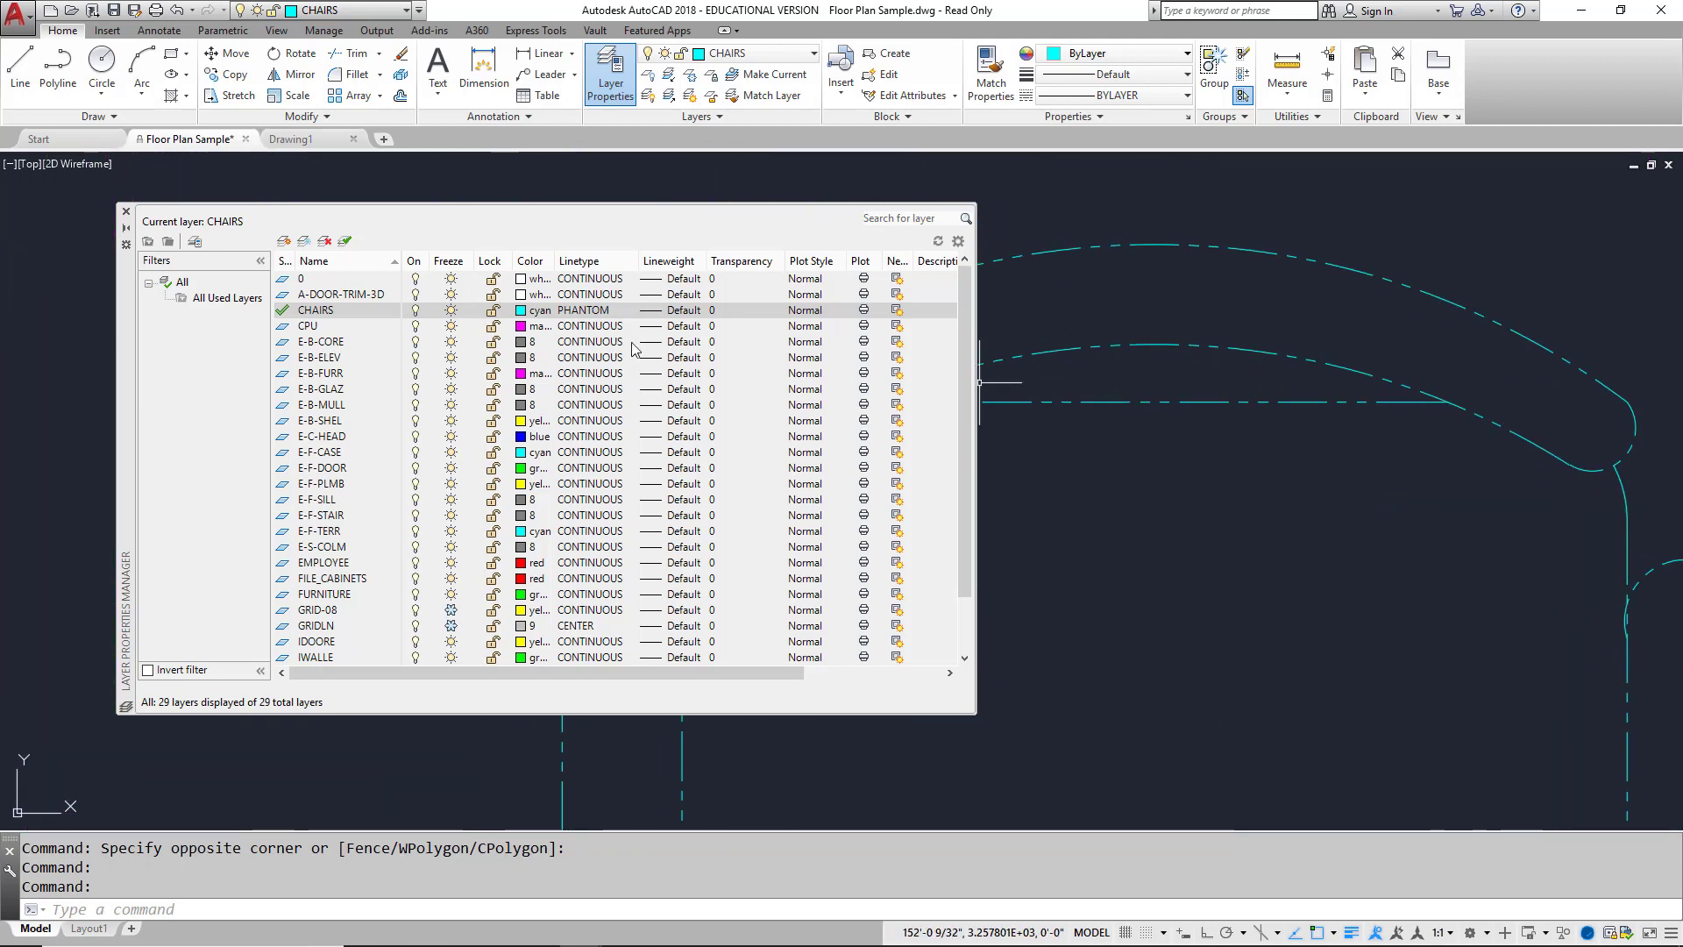
Replace the CHAIRS layer's PHANTOM linetype with CONTINUOUS.
{"action": "left_click", "coordinate": [594, 311]}
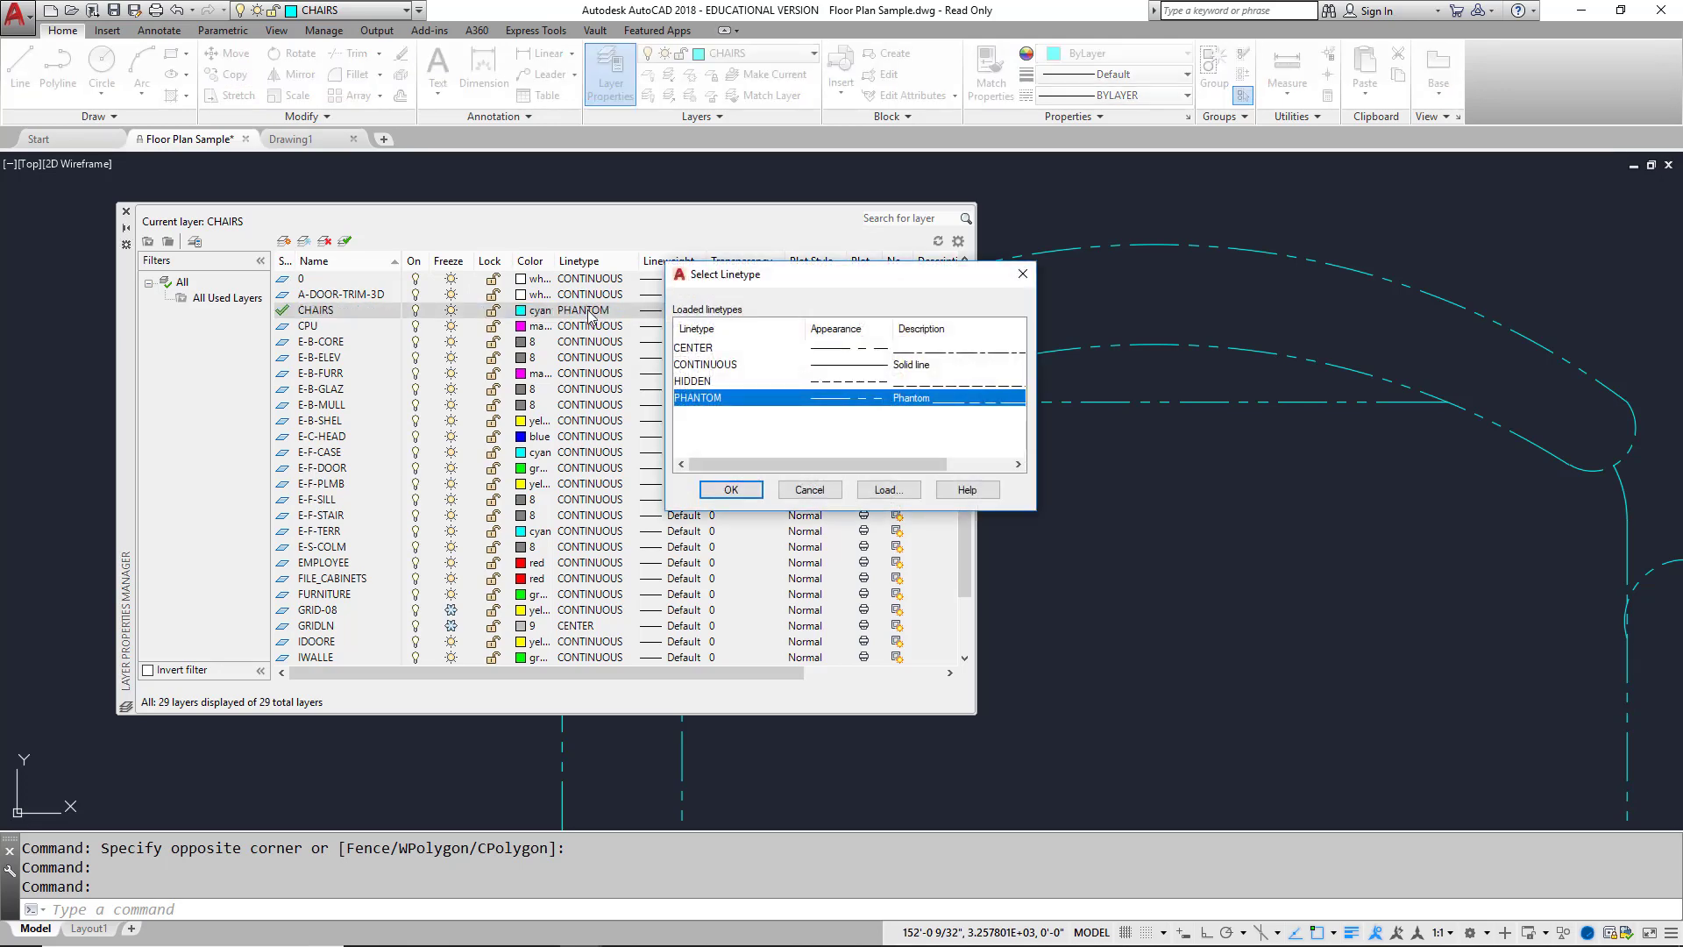
{"action": "left_click", "coordinate": [705, 365]}
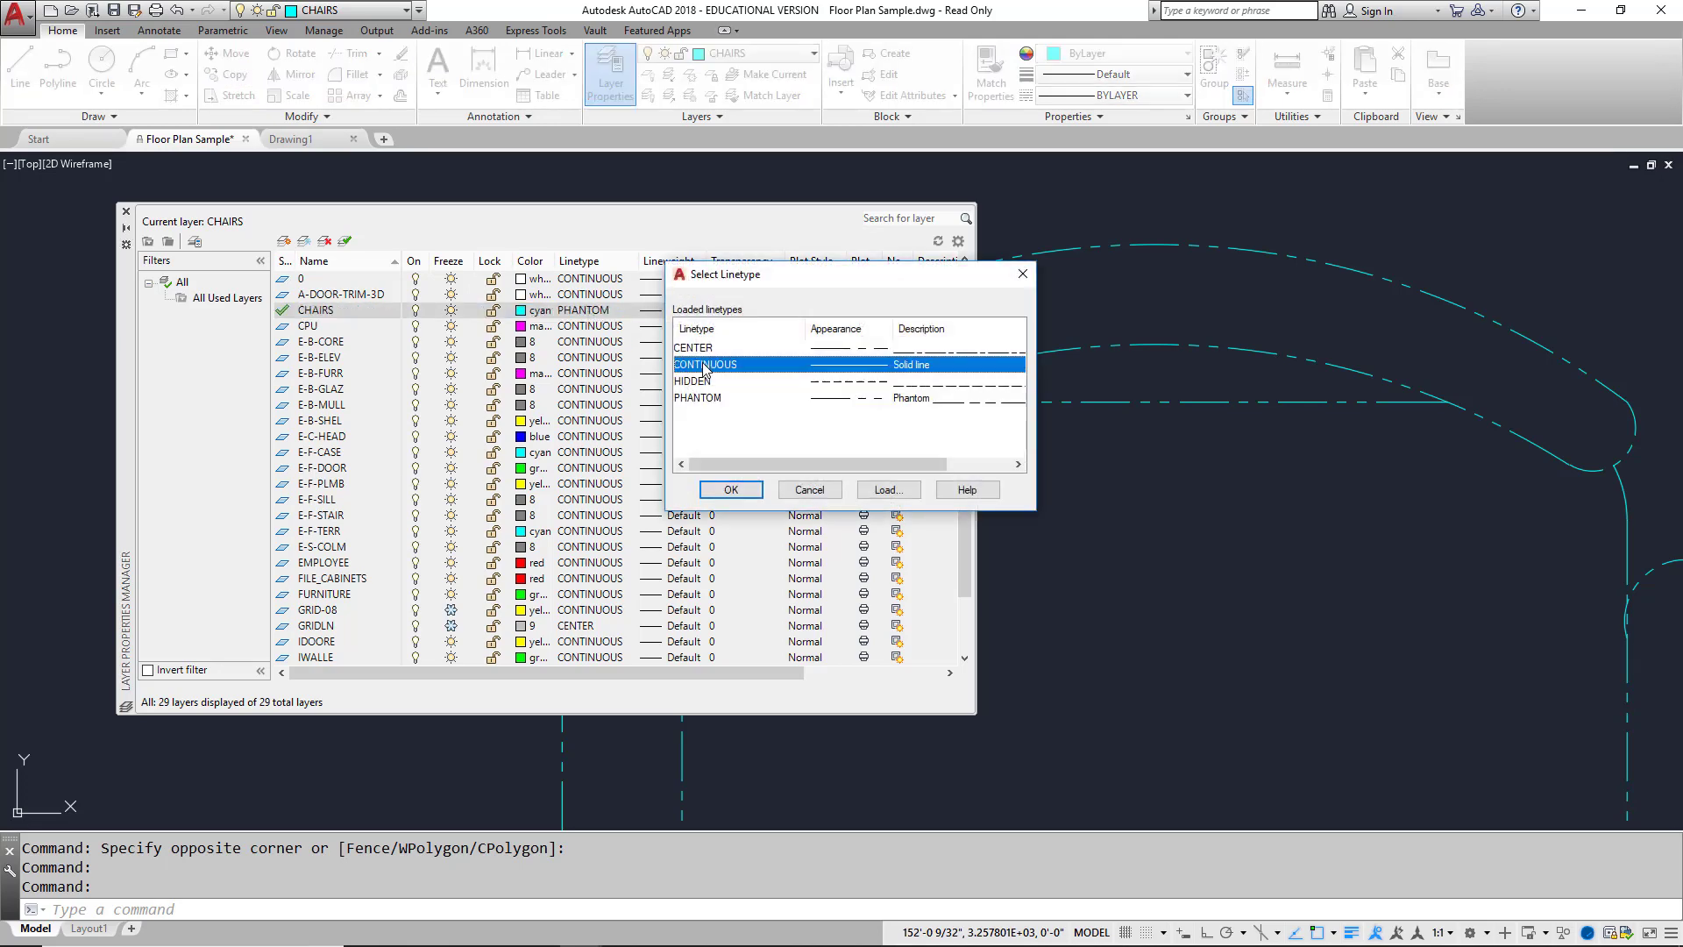
{"action": "left_click", "coordinate": [737, 491]}
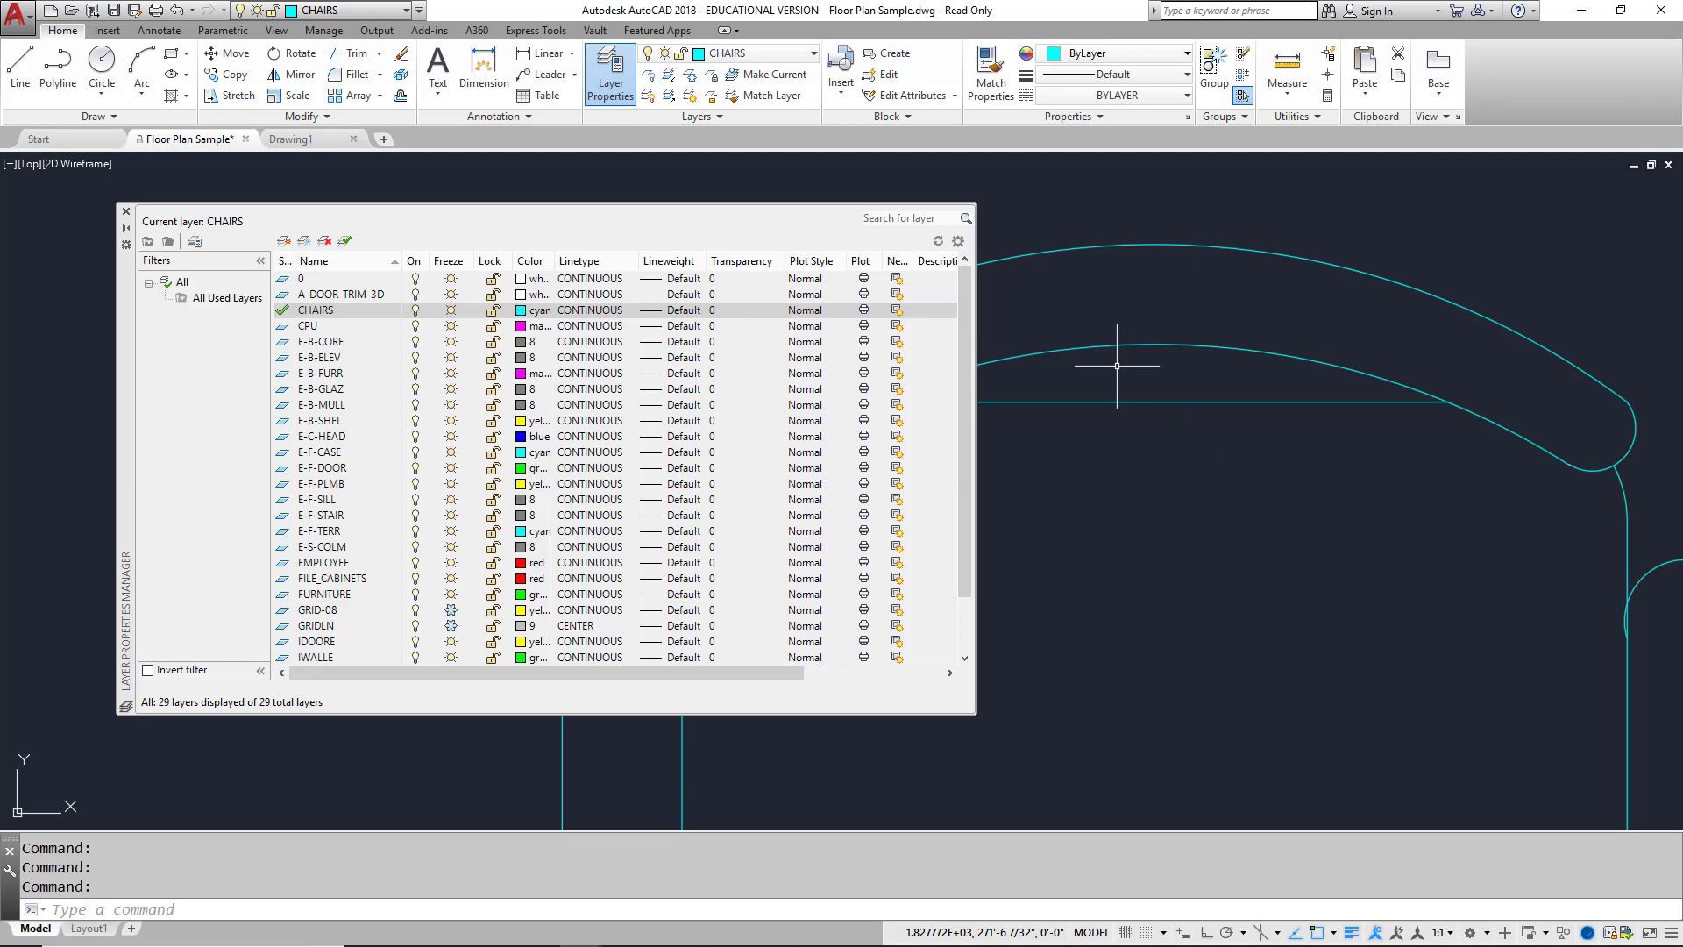
Set the CHAIRS layer's lineweight to 0.50 mm.
{"action": "left_click", "coordinate": [685, 311]}
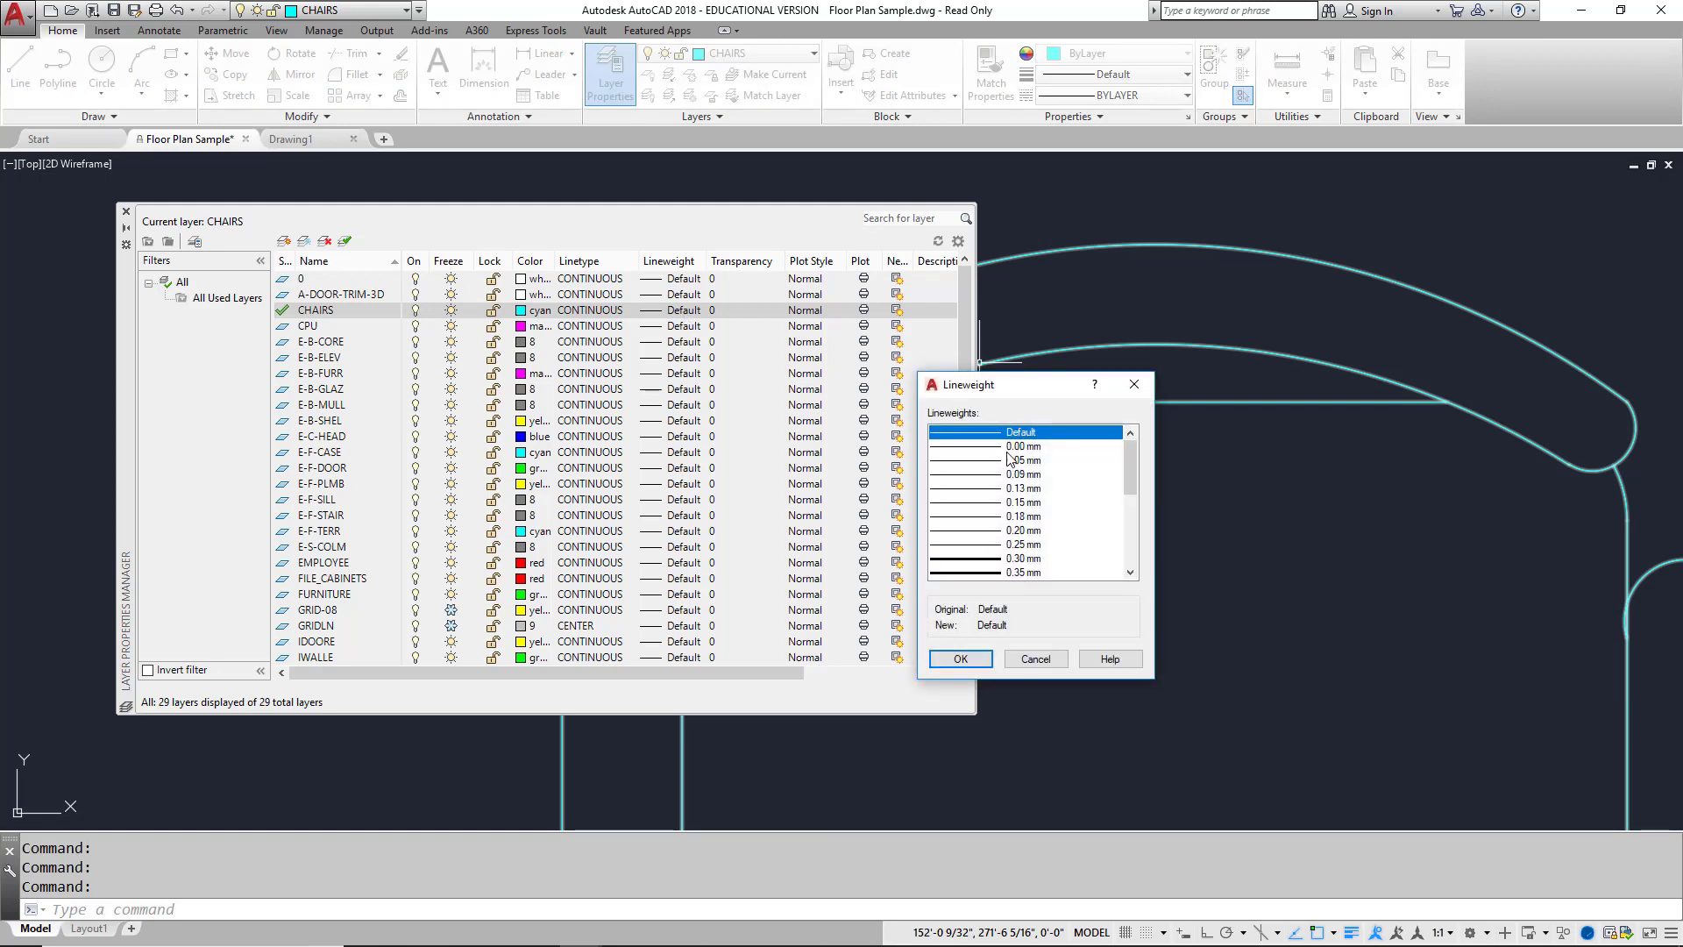
{"action": "left_click_drag", "start_coordinate": [1131, 466], "coordinate": [1131, 494]}
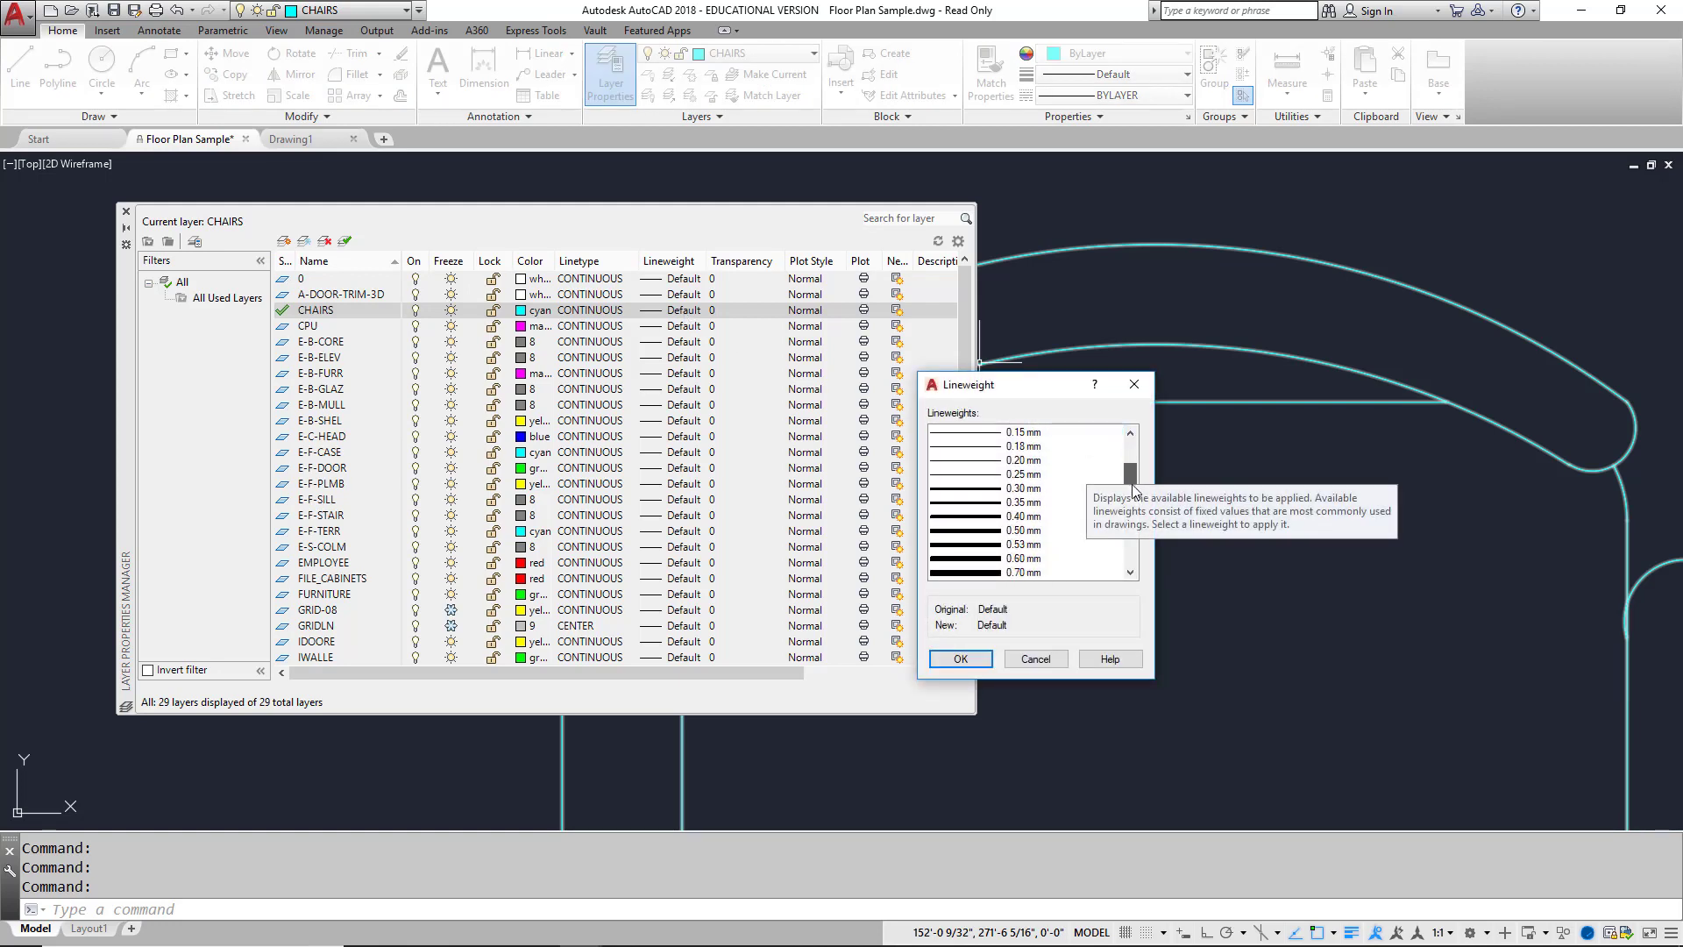
{"action": "left_click", "coordinate": [998, 530]}
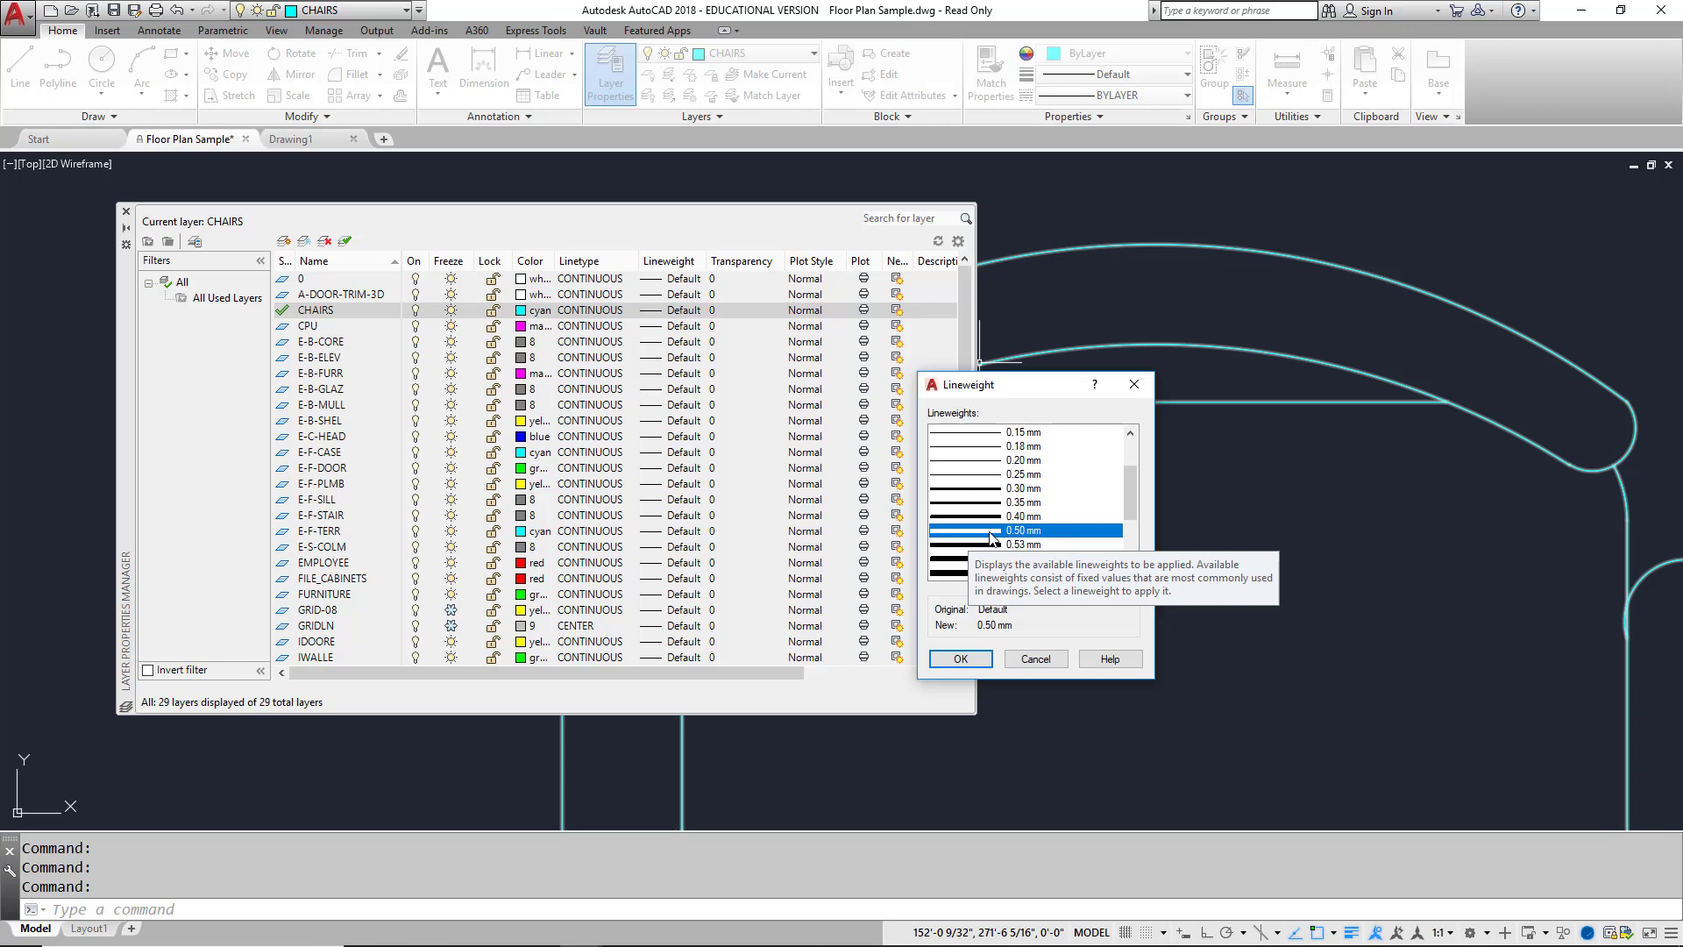
{"action": "left_click", "coordinate": [960, 653]}
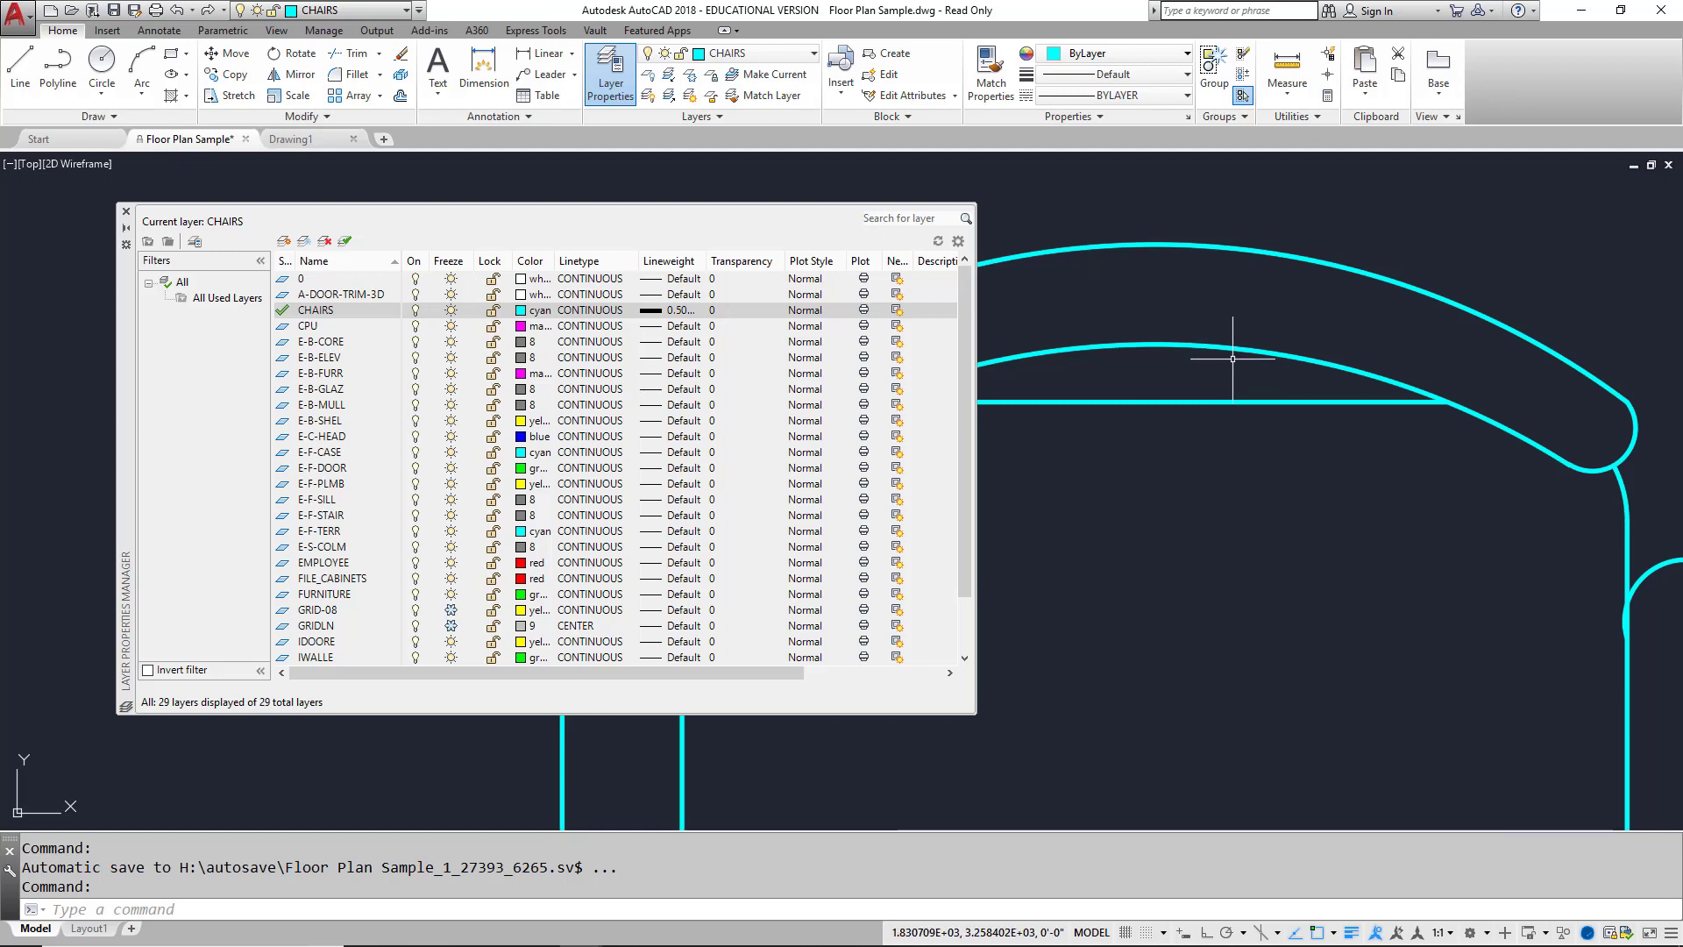
Turn off the lineweight display and reset the CHAIRS layer's lineweight to Default.
{"action": "left_click", "coordinate": [1351, 933]}
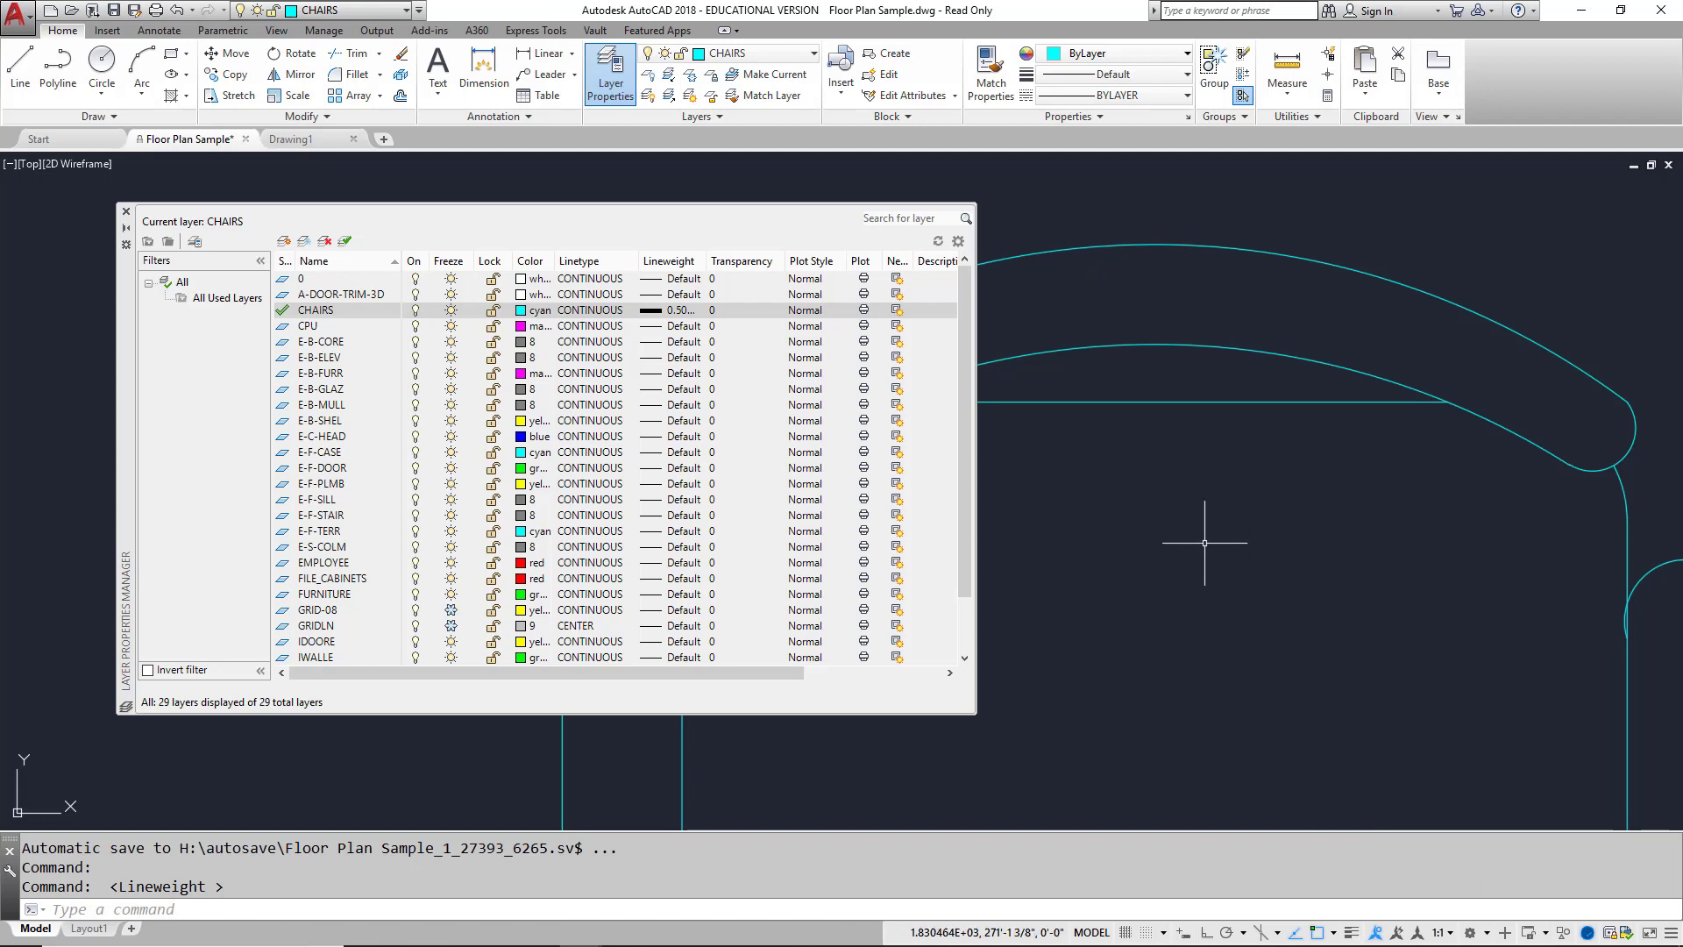
{"action": "left_click", "coordinate": [680, 312]}
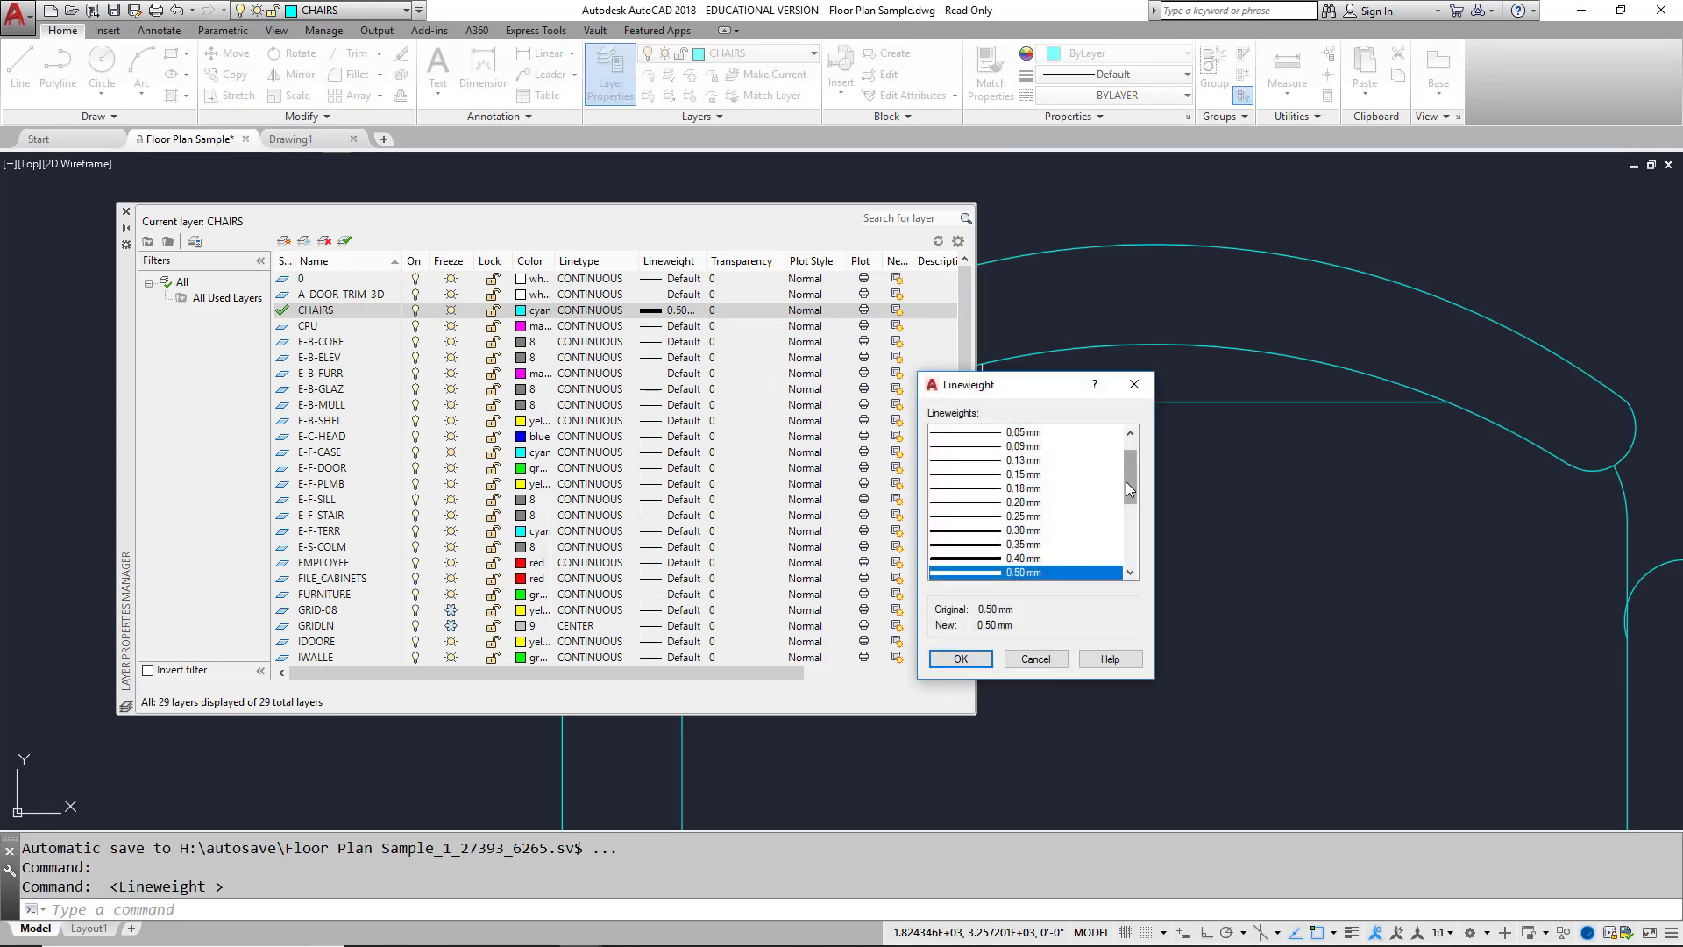
{"action": "left_click_drag", "start_coordinate": [1128, 484], "coordinate": [1124, 466]}
{"action": "left_click", "coordinate": [1018, 431]}
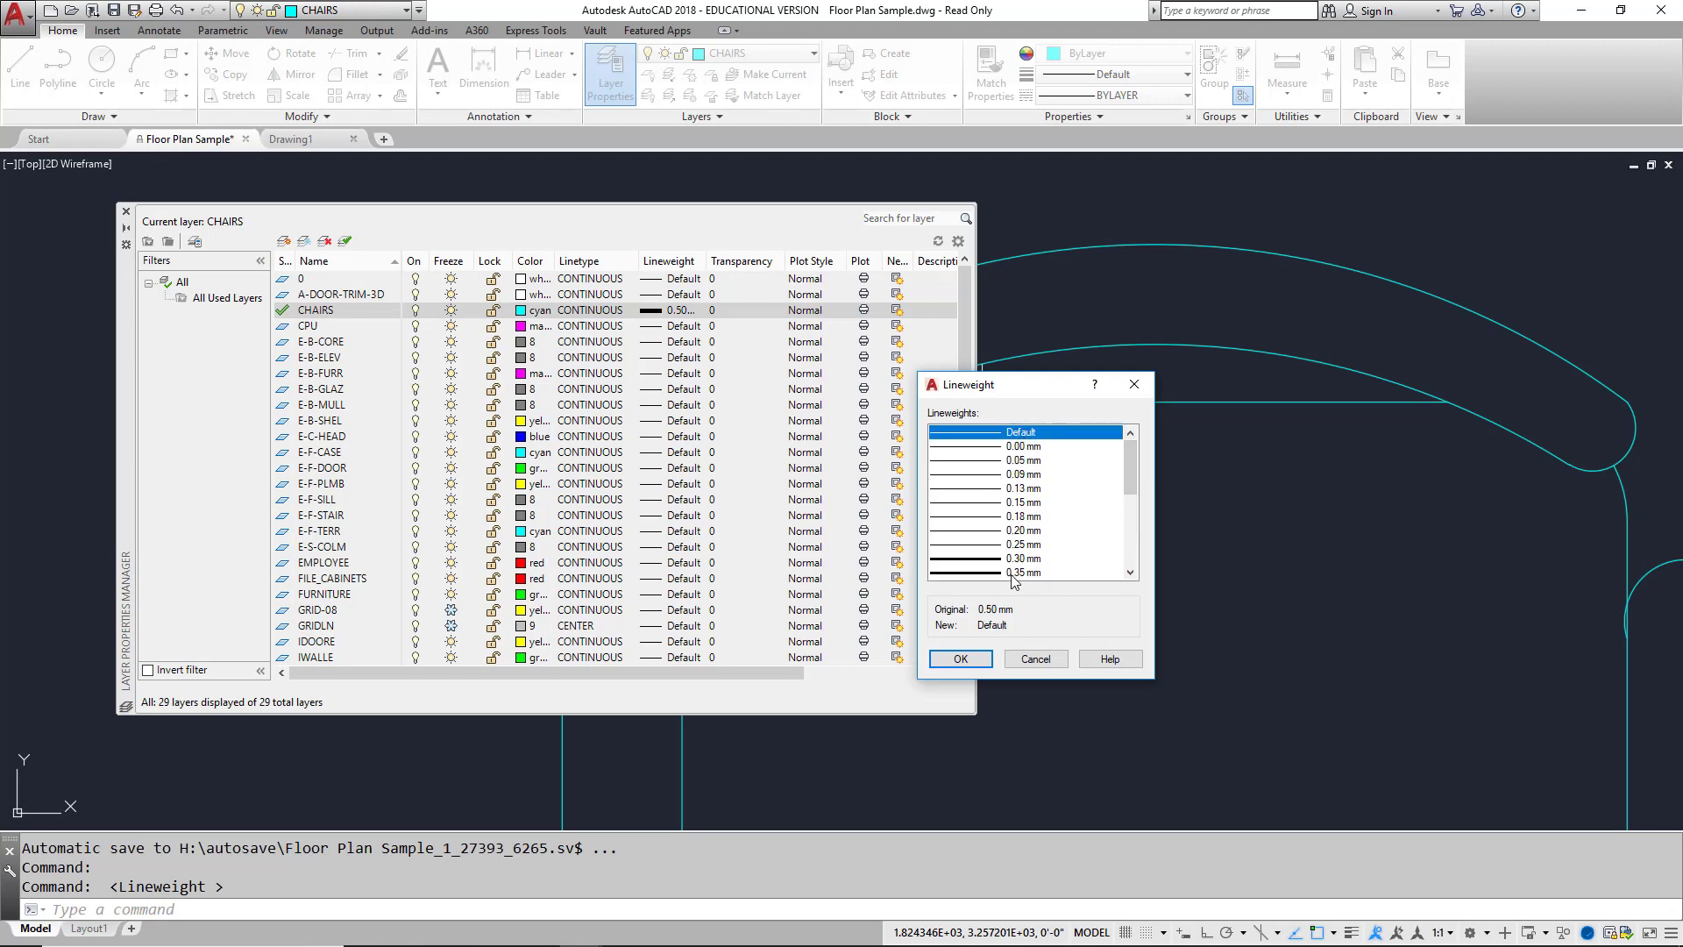
{"action": "left_click", "coordinate": [977, 660]}
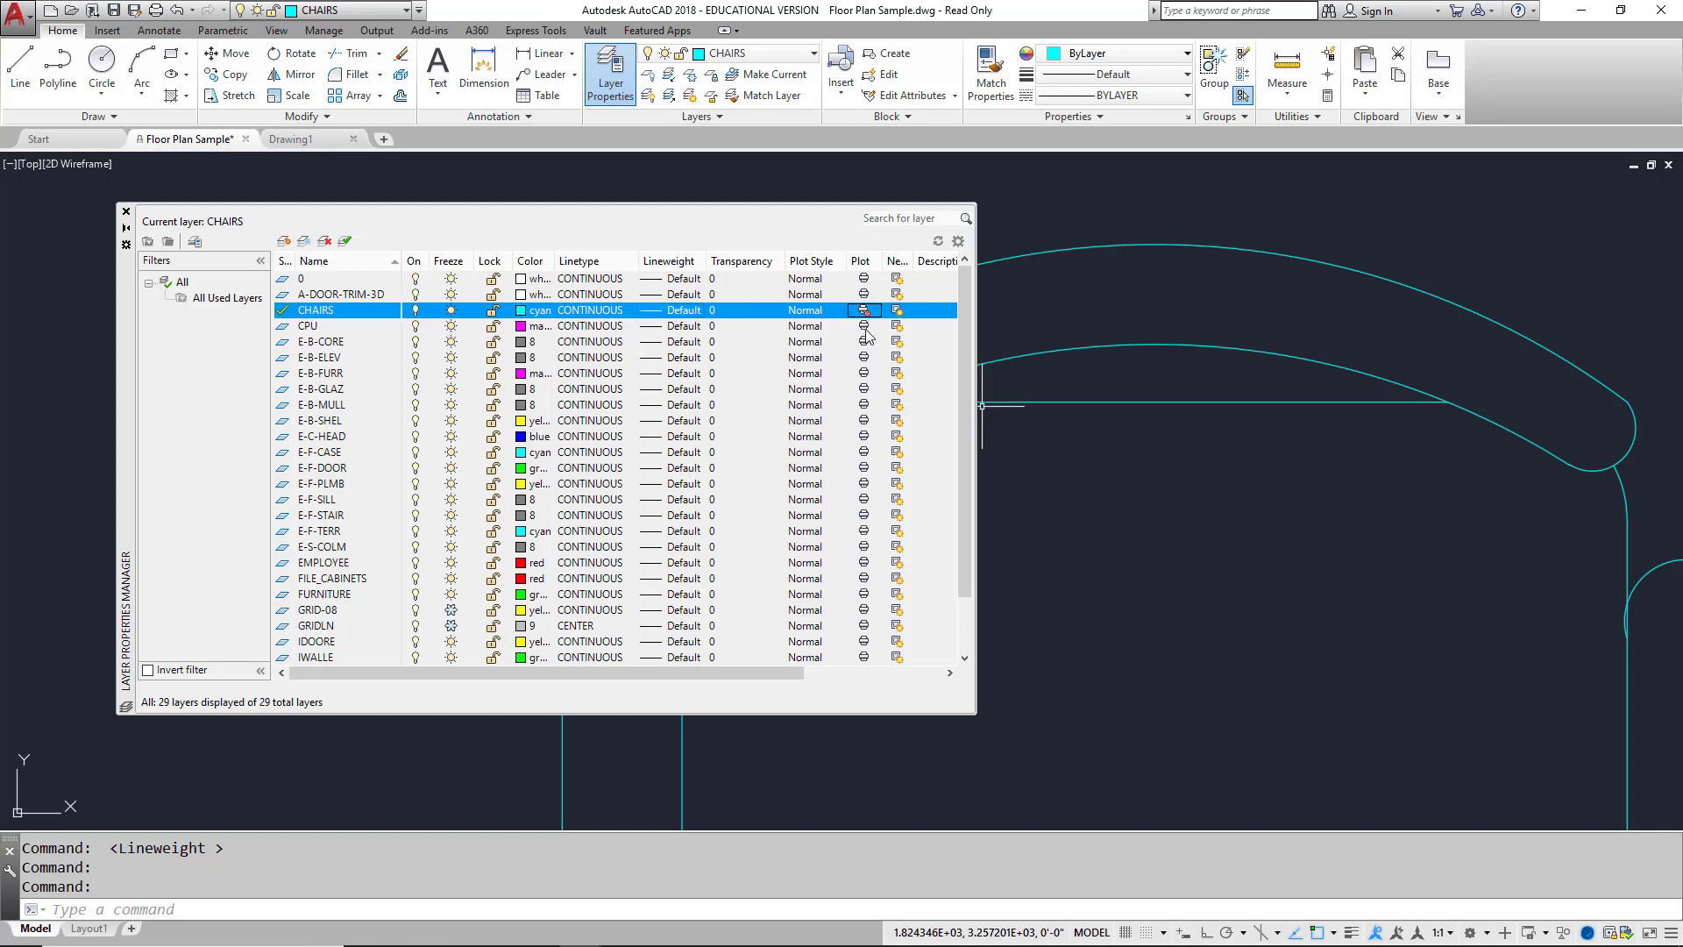
Turn plotting of the CHAIRS layer back on and close the Layer Properties Manager.
{"action": "left_click", "coordinate": [865, 309]}
{"action": "left_click", "coordinate": [126, 212]}
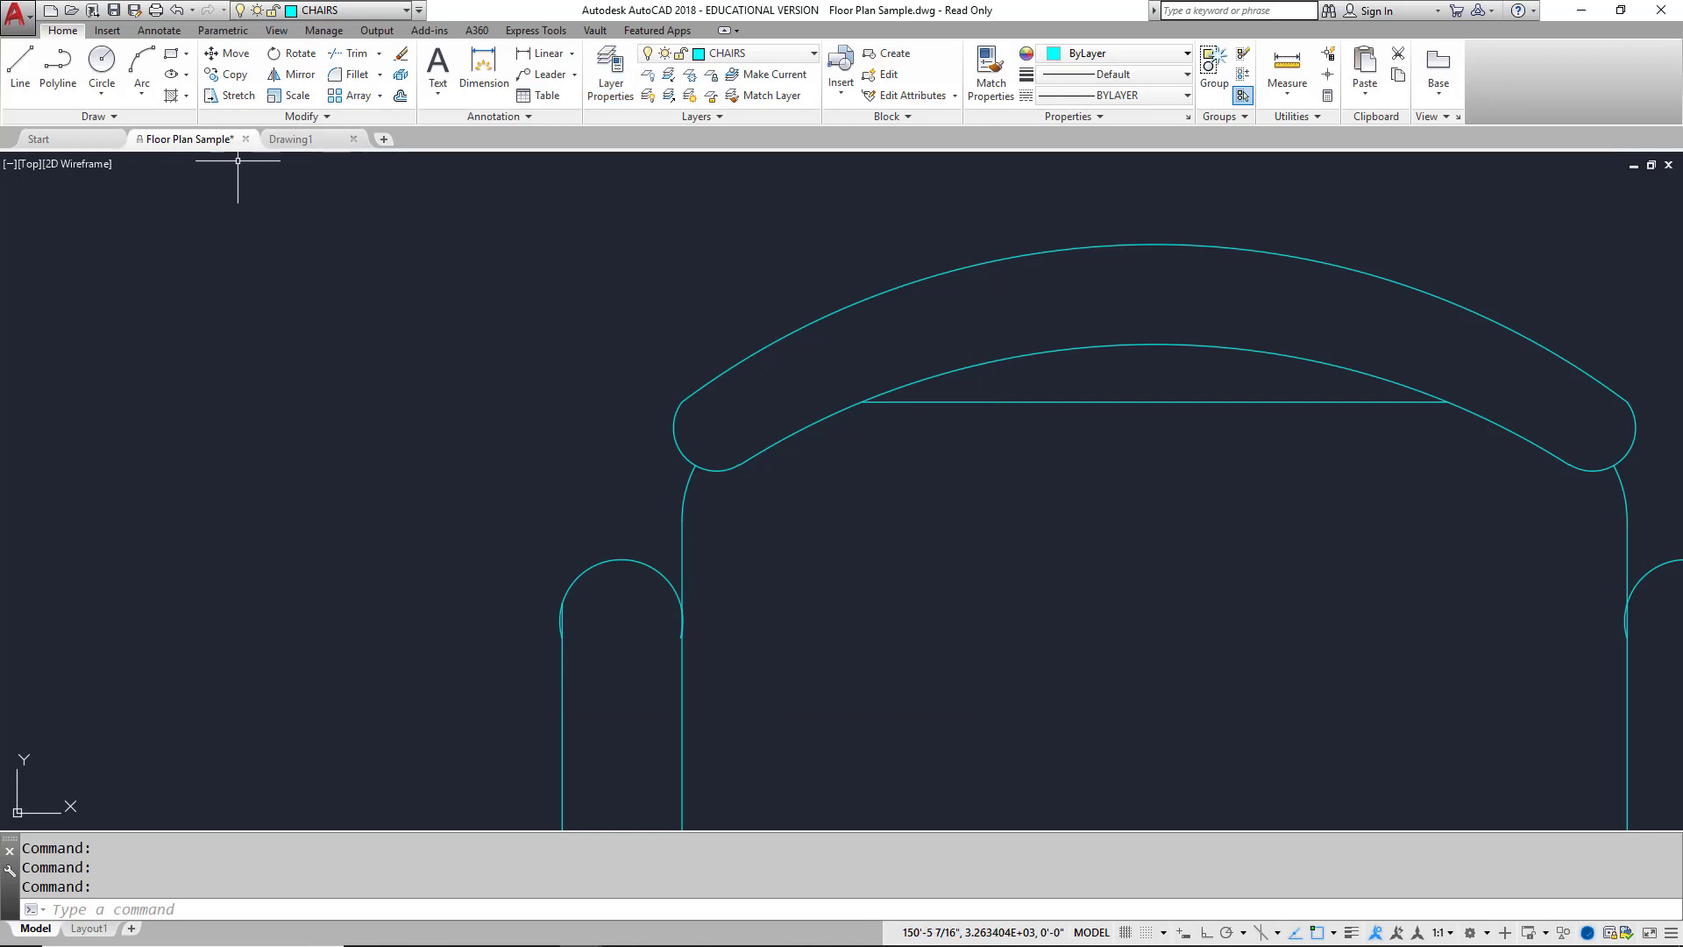
Switch to Drawing1 and create a new layer named Visible in the Layer Properties Manager.
{"action": "left_click", "coordinate": [294, 144]}
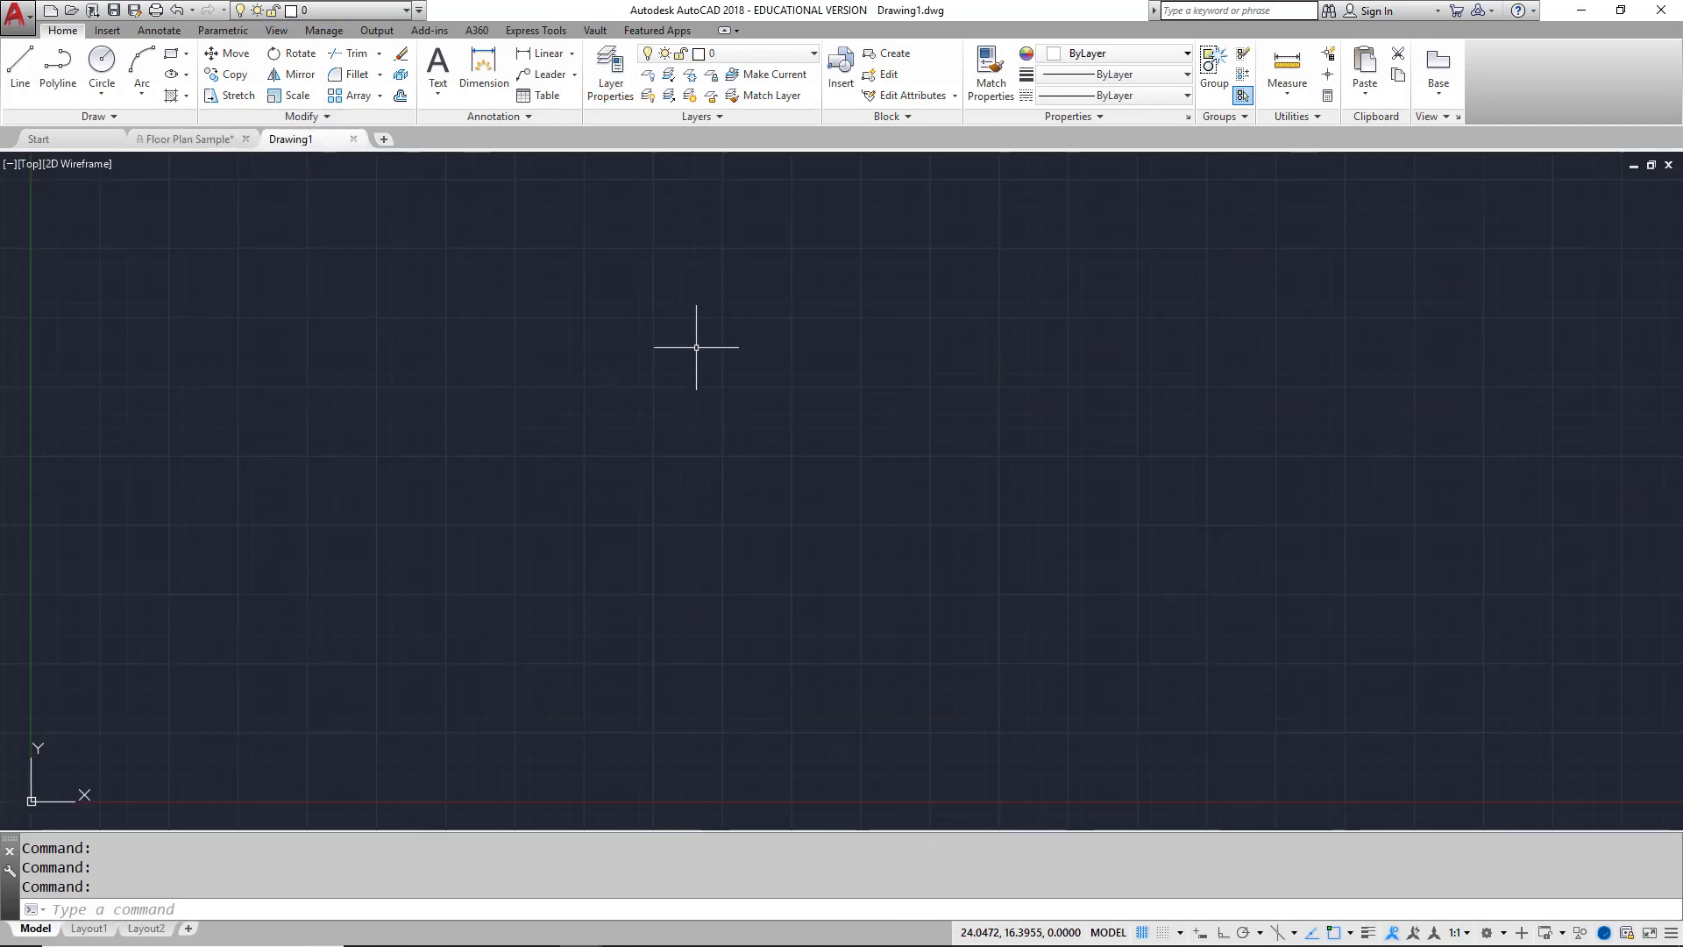
{"action": "left_click", "coordinate": [608, 97]}
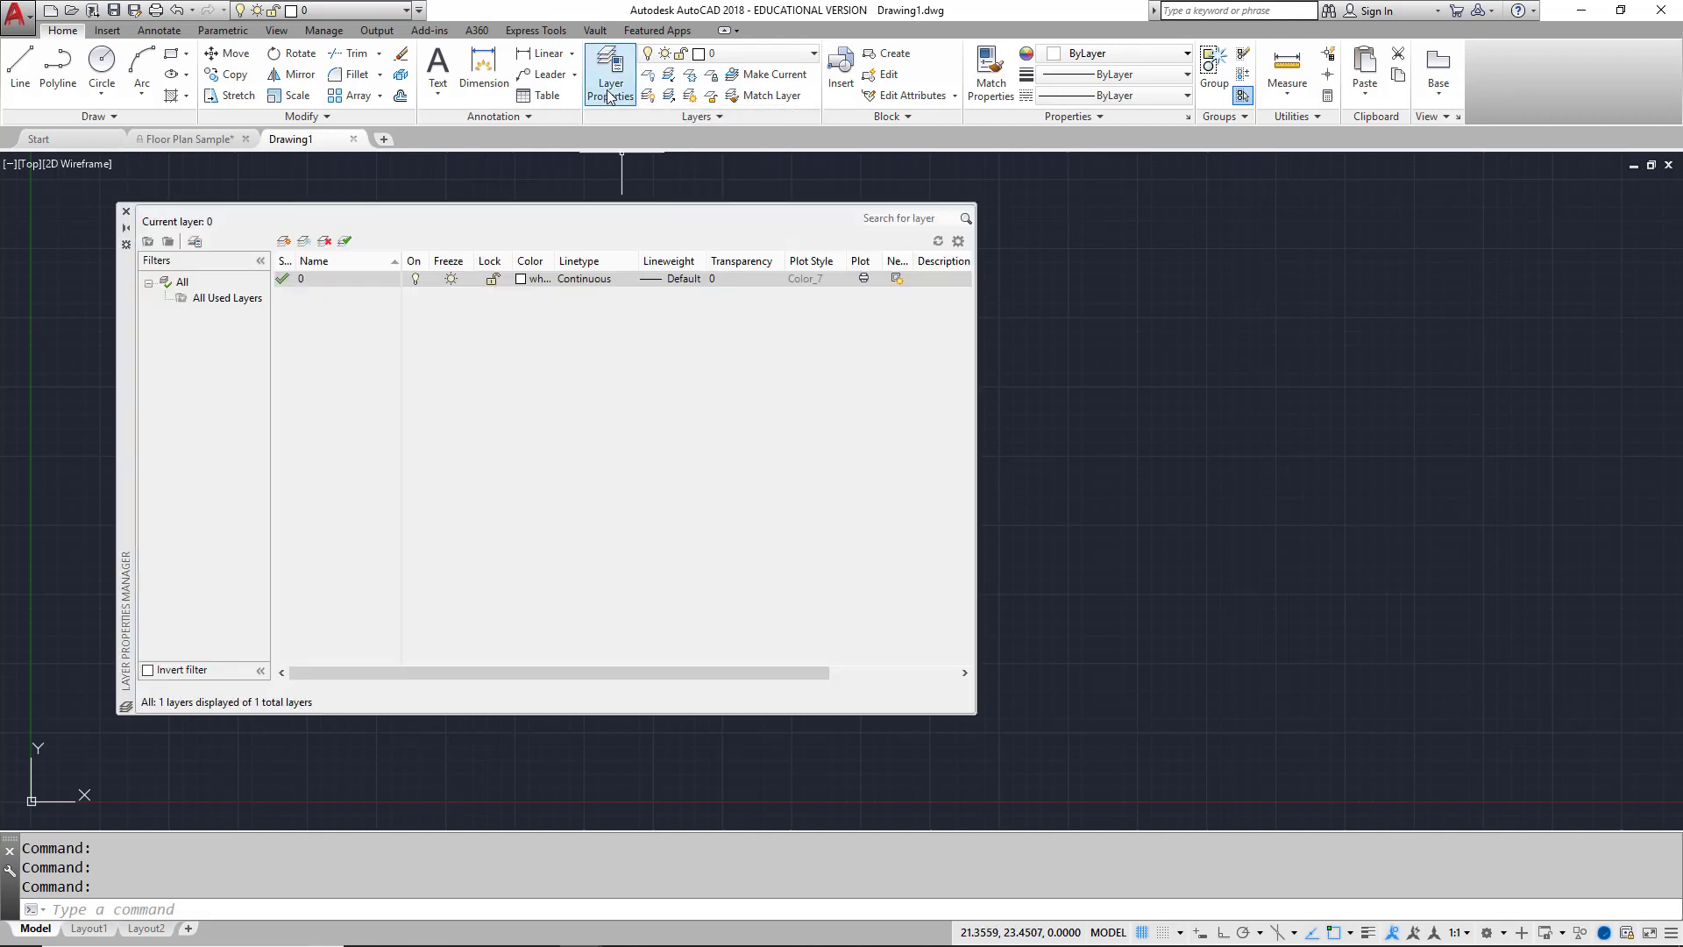
{"action": "left_click_drag", "start_coordinate": [123, 359], "coordinate": [361, 360]}
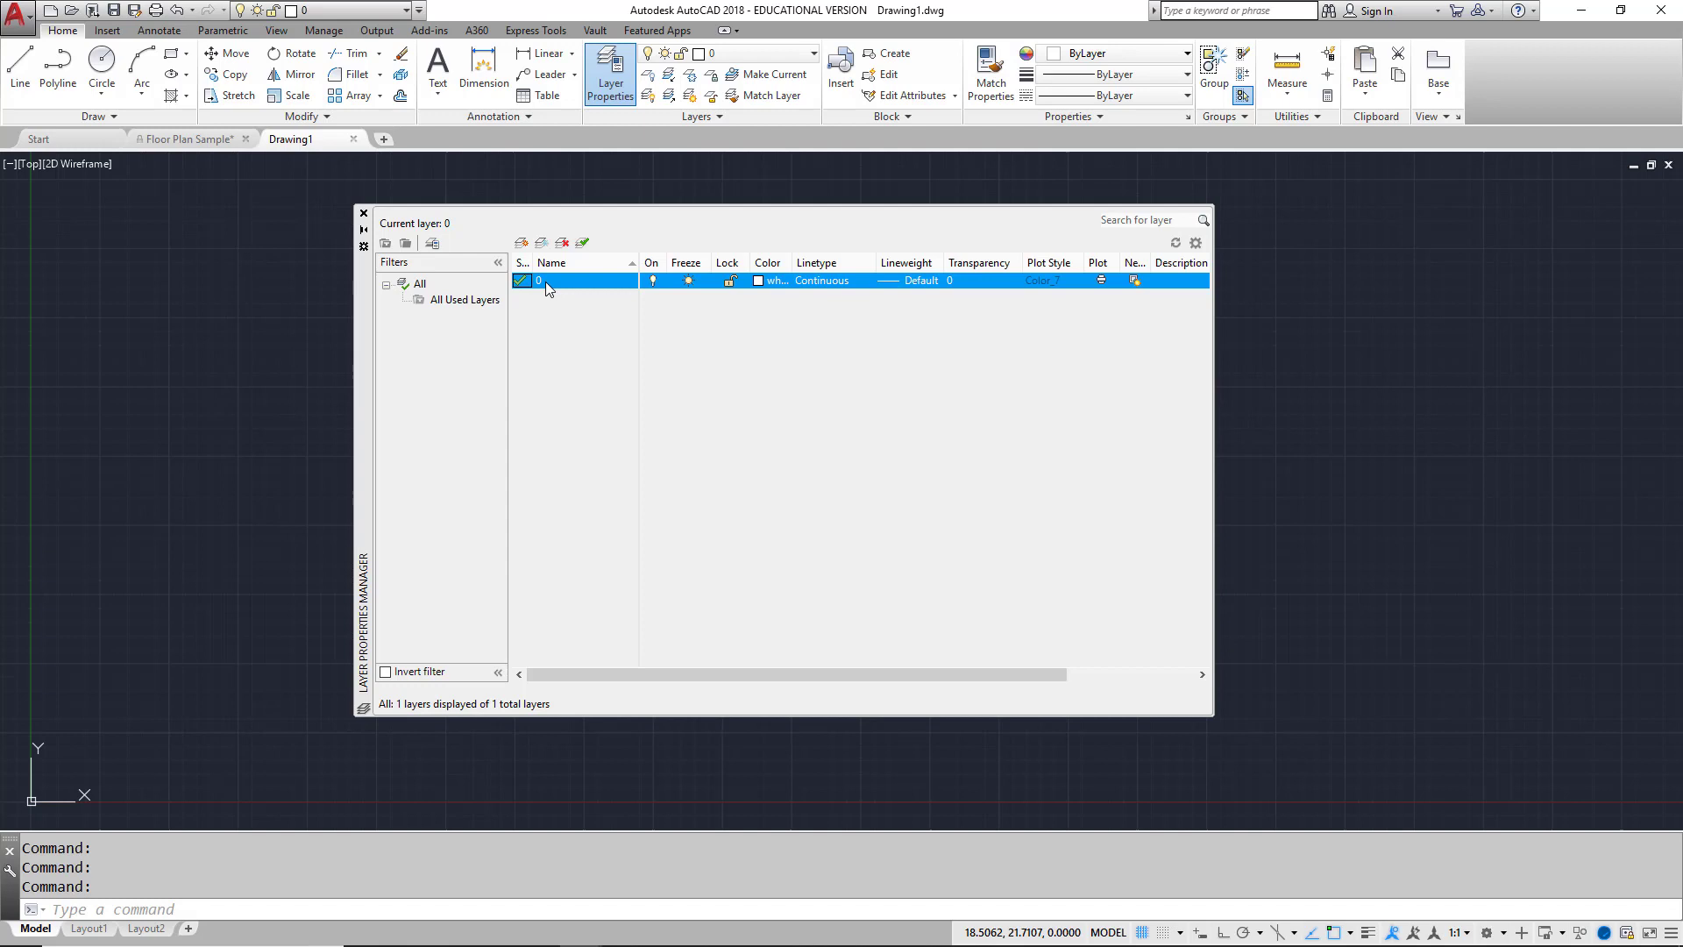
{"action": "left_click", "coordinate": [521, 244]}
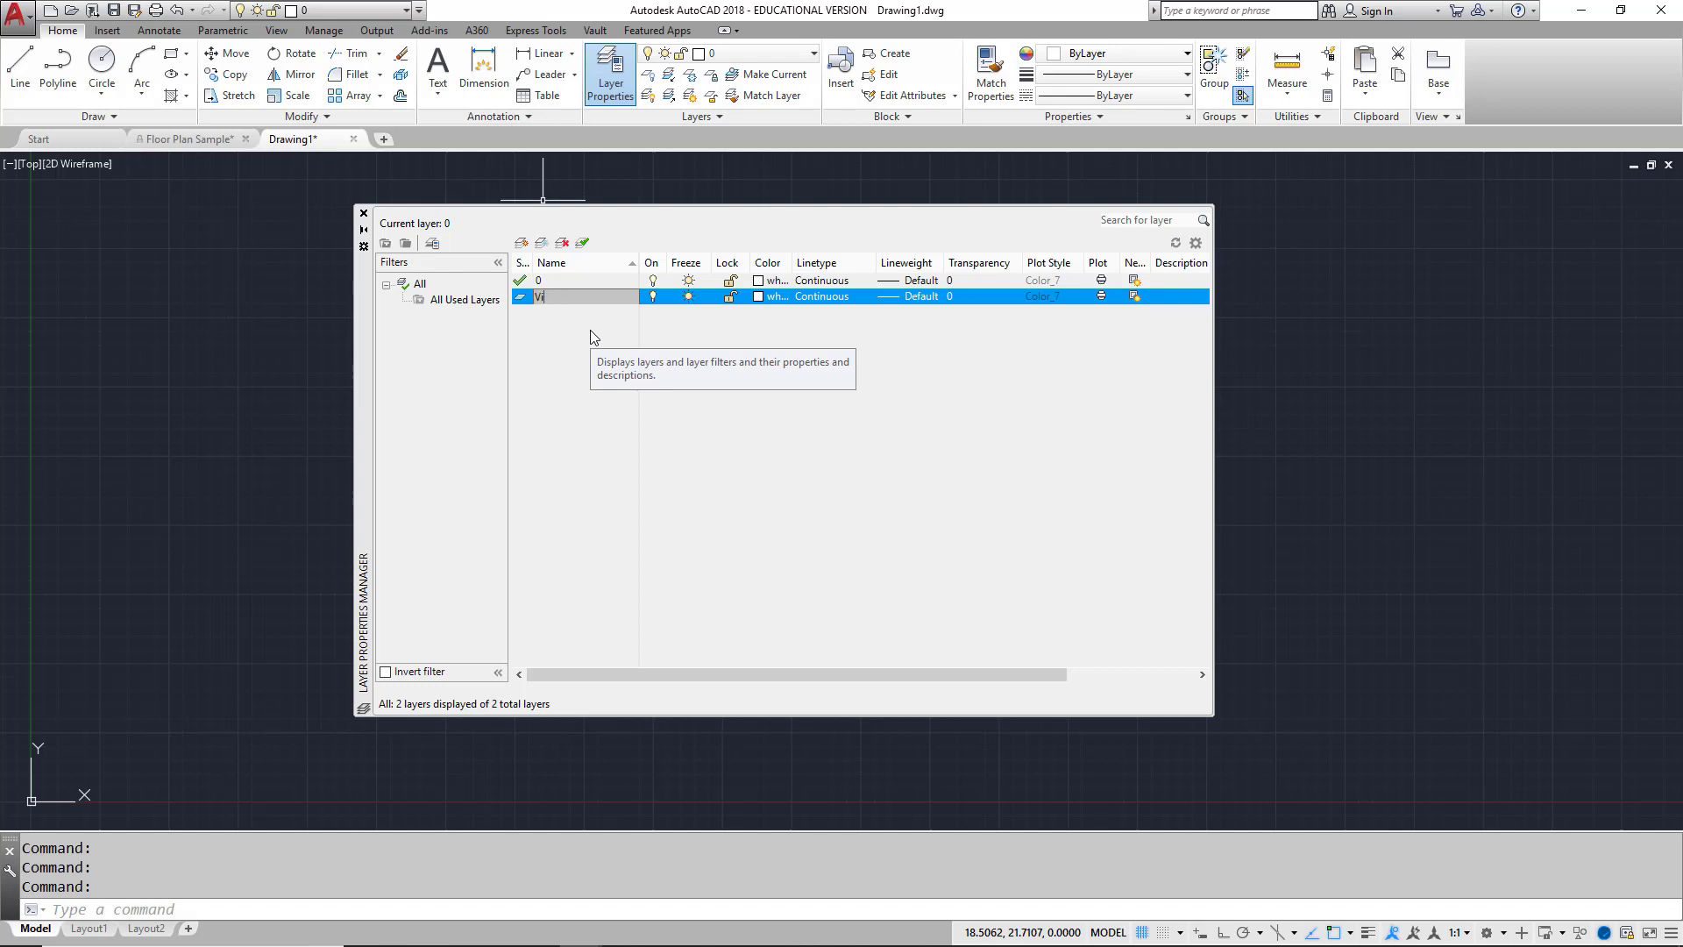
{"action": "type", "text": "ble"}
Create another new layer named Hidden.
{"action": "left_click", "coordinate": [522, 243]}
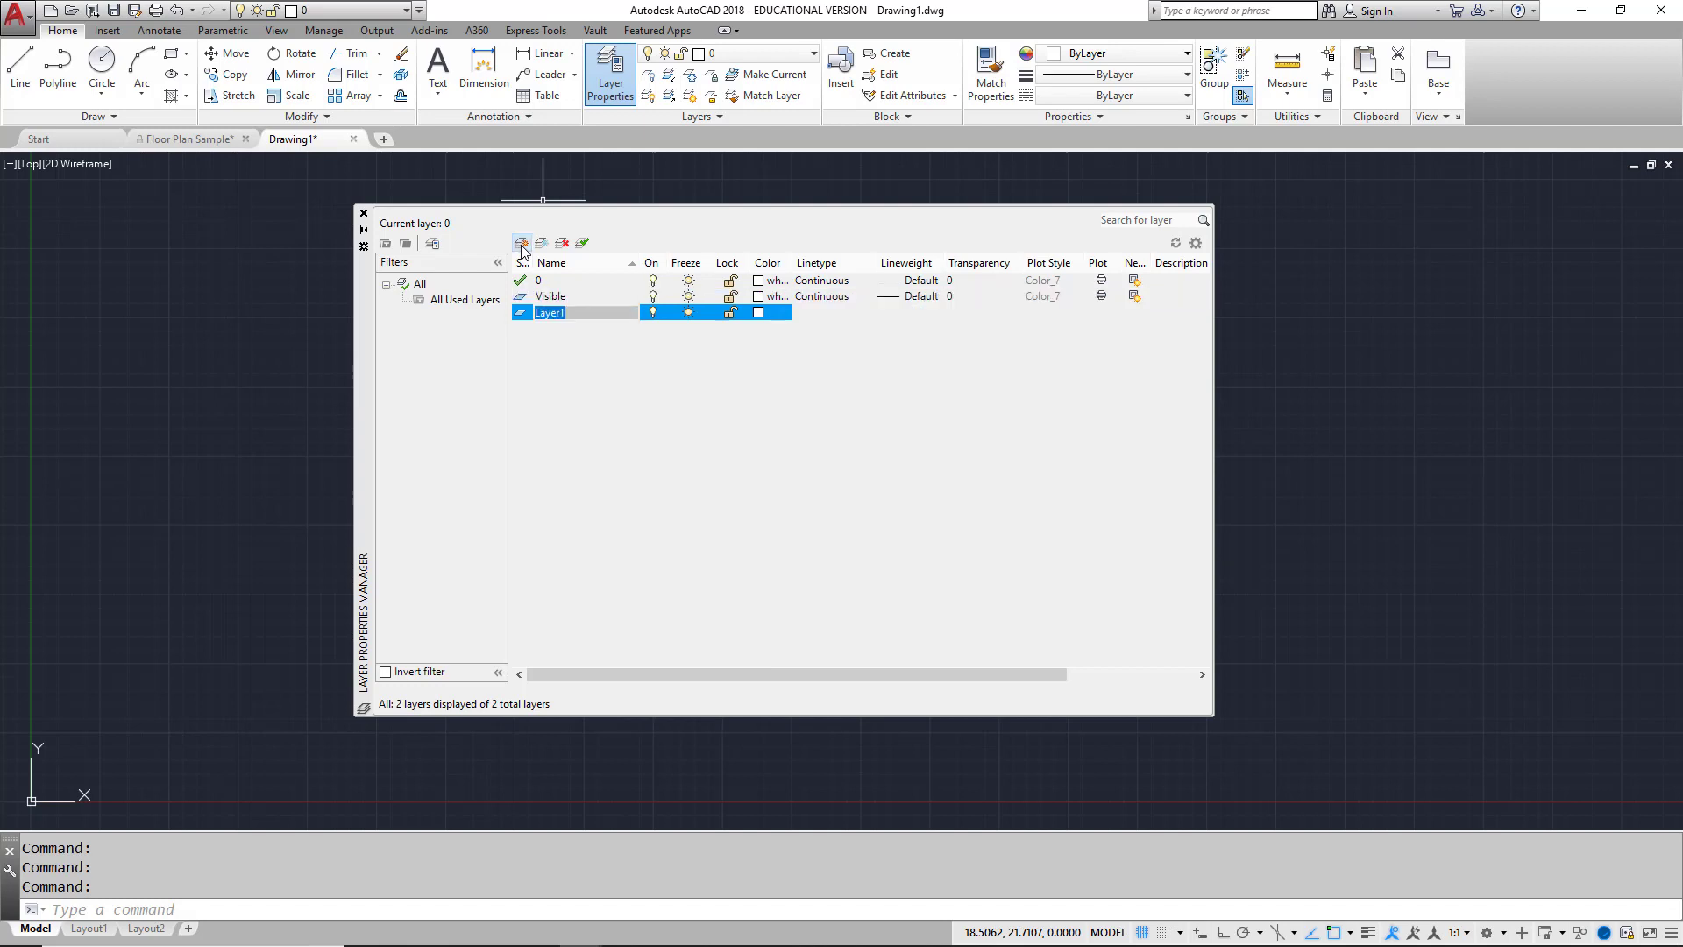
{"action": "type", "text": "Hidd"}
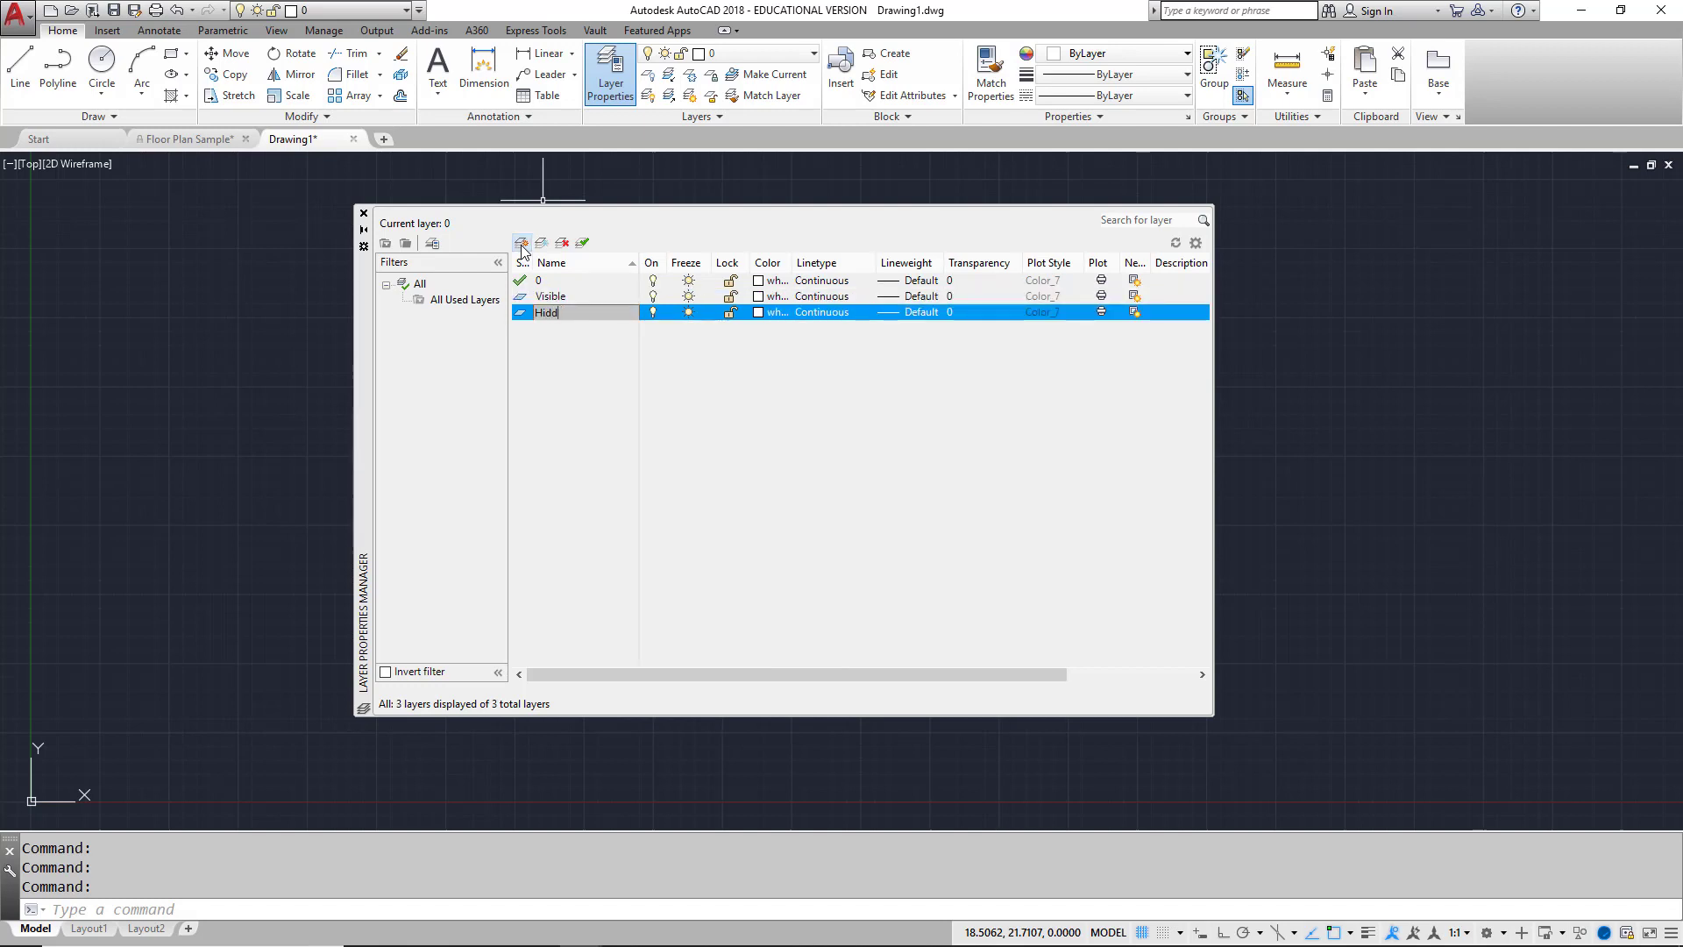
{"action": "type", "text": "en"}
{"action": "key", "text": "Return"}
Set the Hidden layer's color to cyan.
{"action": "left_click", "coordinate": [759, 313]}
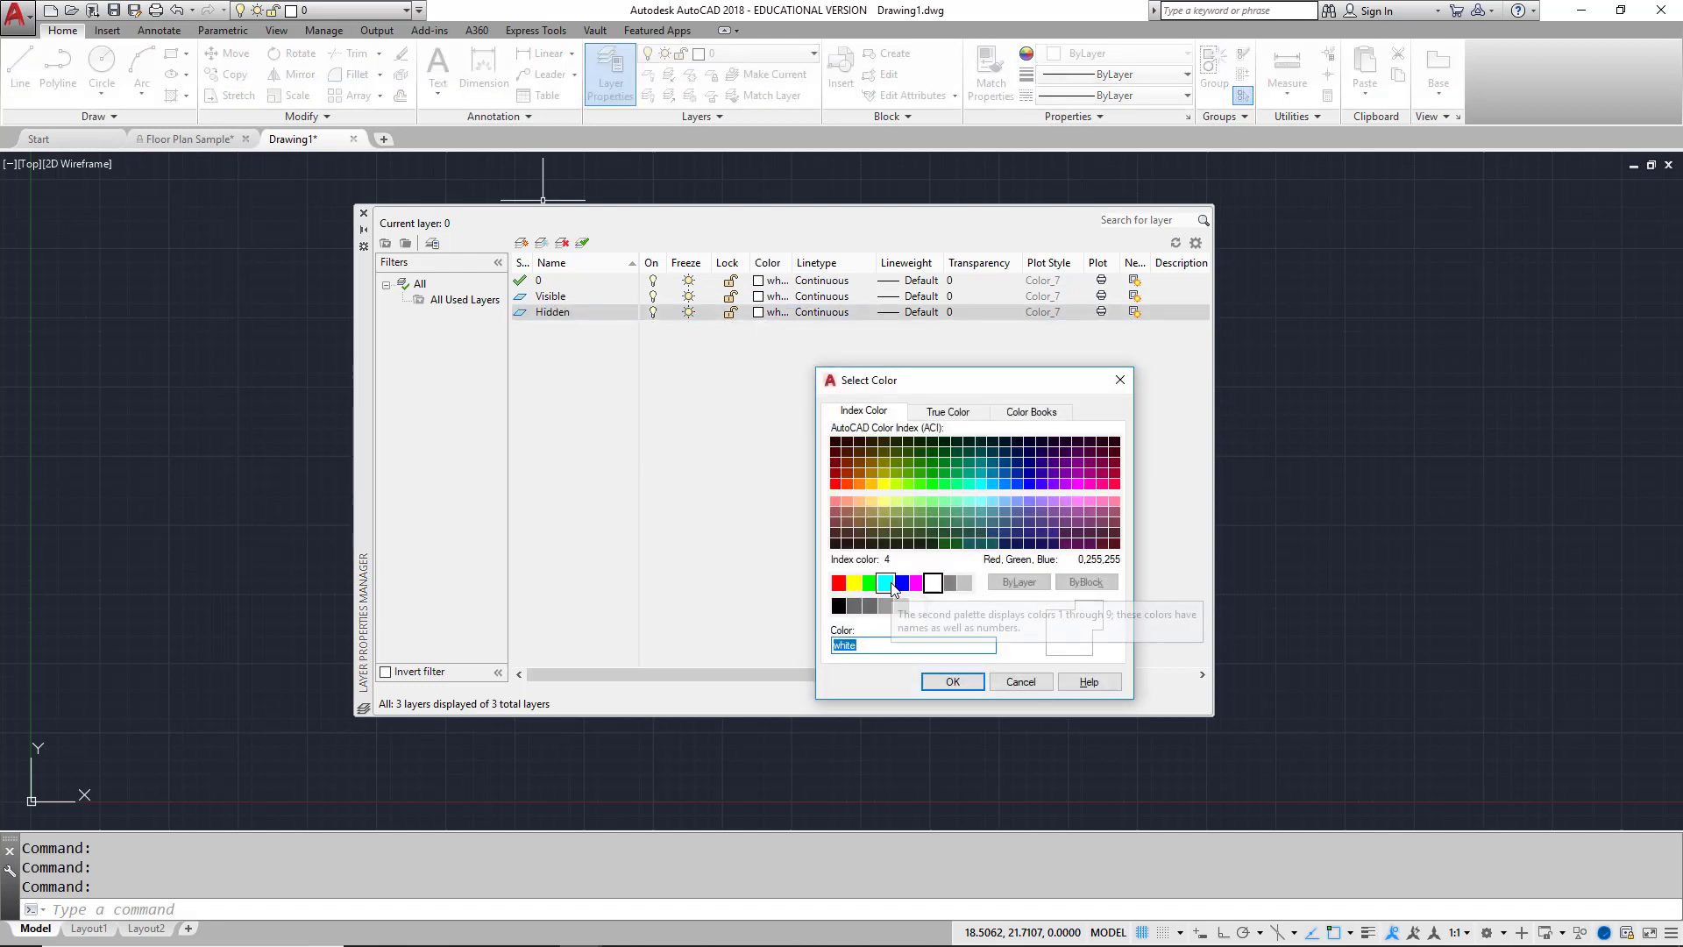
{"action": "left_click", "coordinate": [887, 583]}
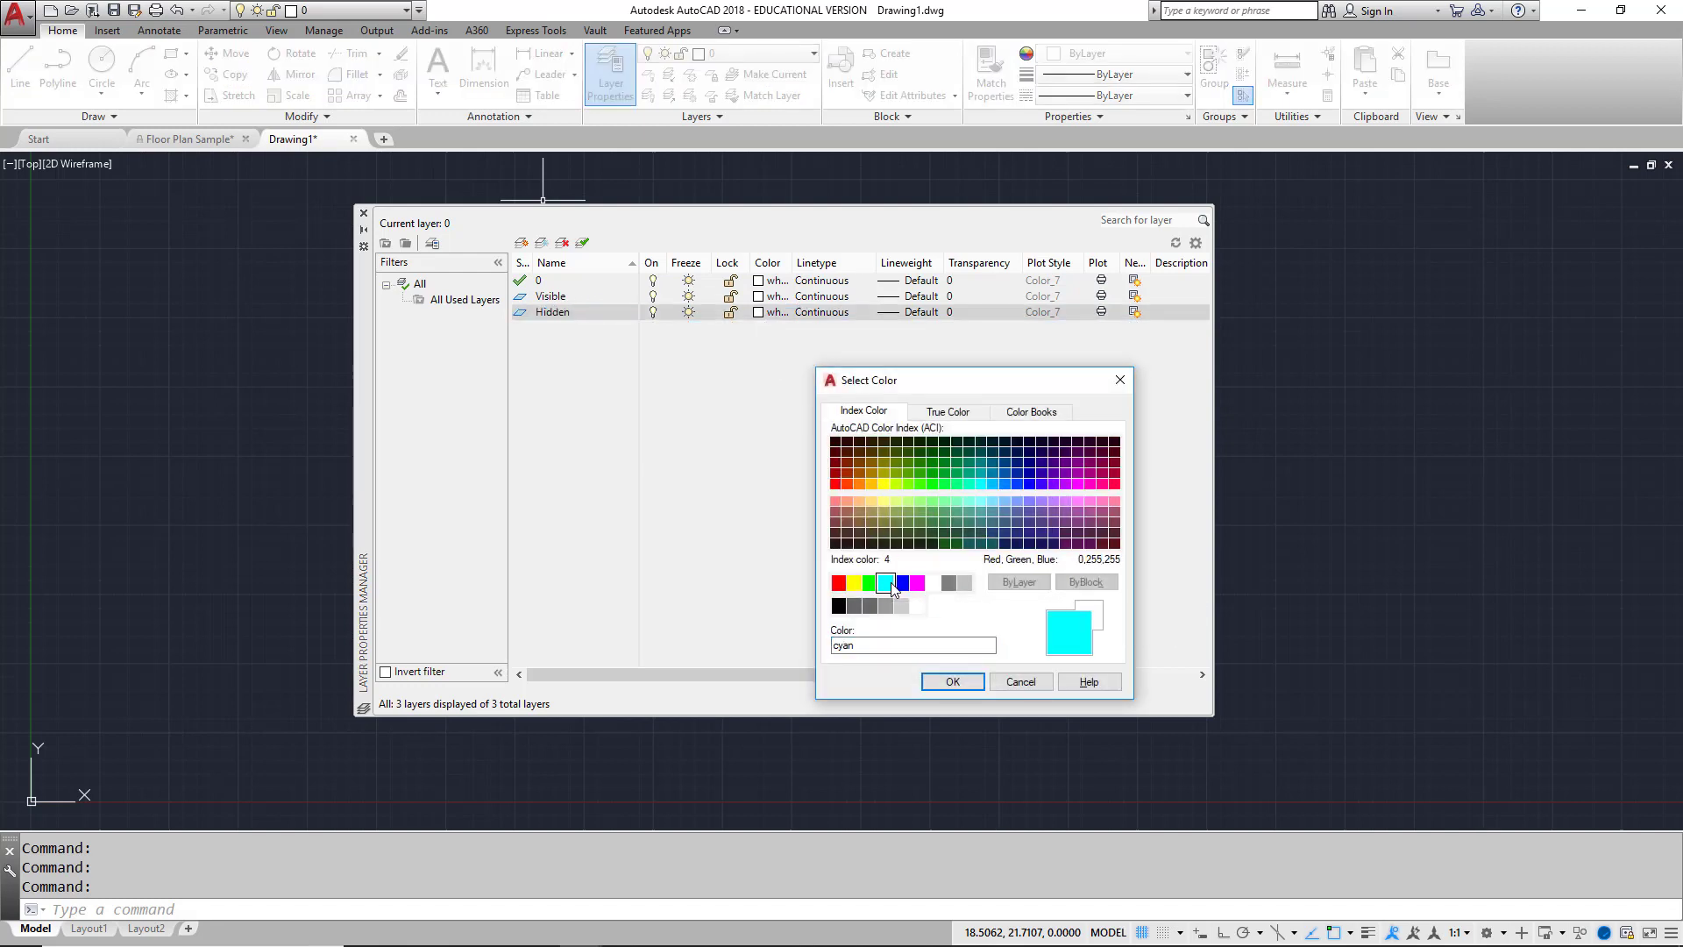
{"action": "left_click", "coordinate": [952, 682]}
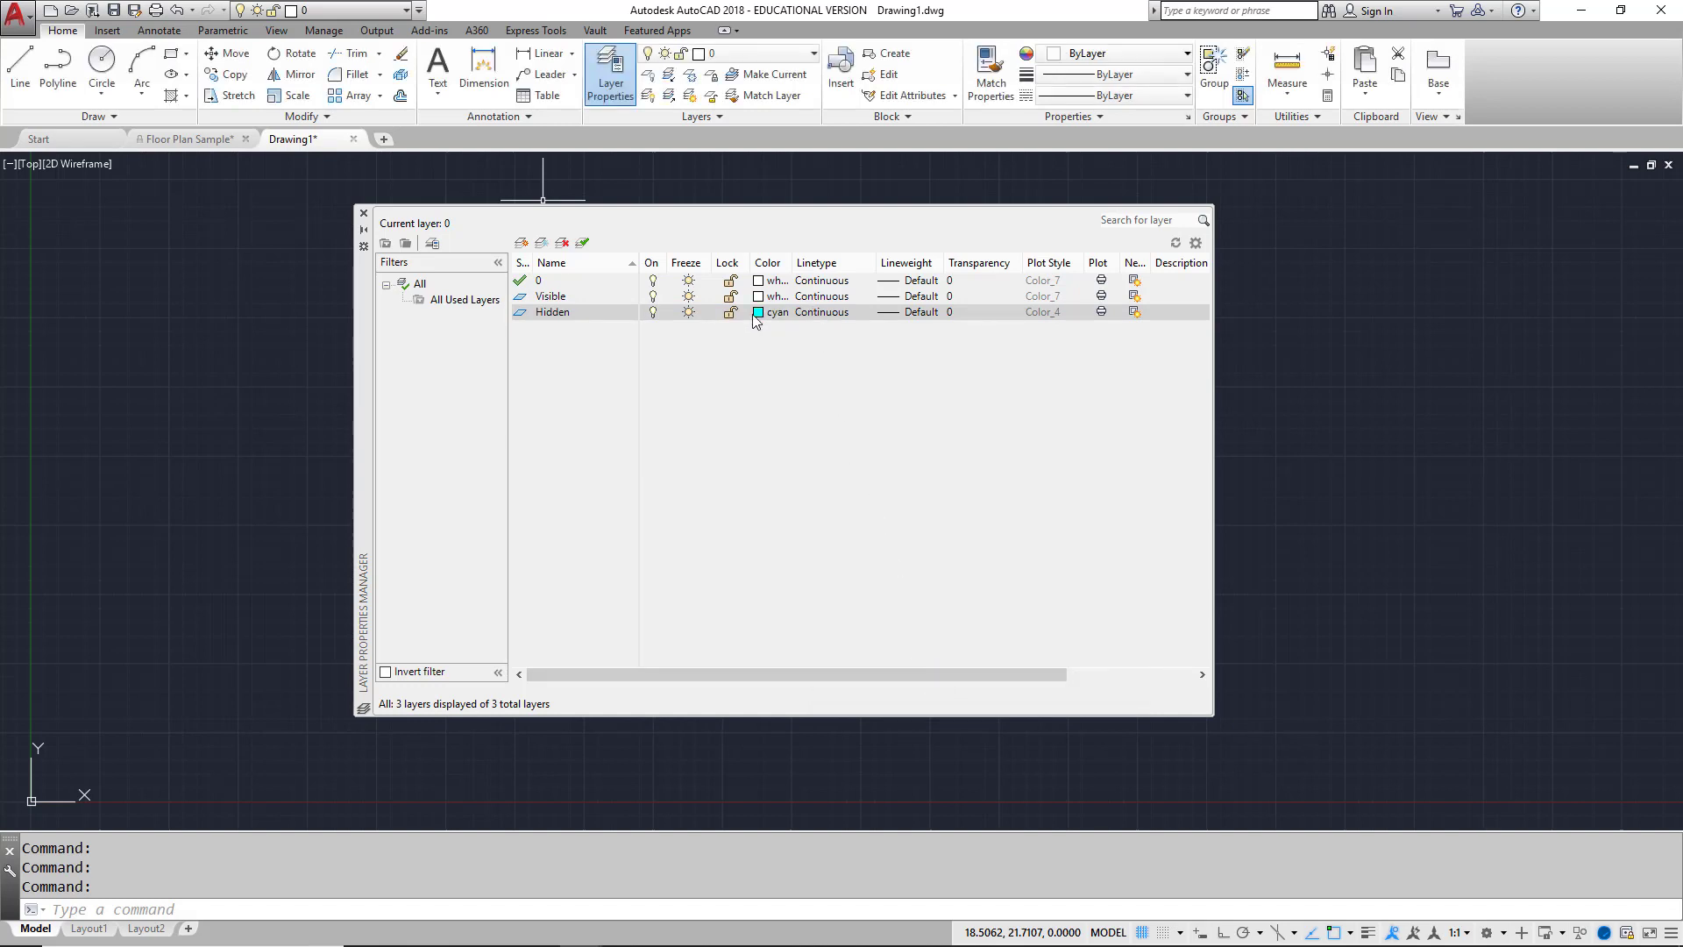
Load the HIDDEN2 linetype from acad.lin and assign it to the Hidden layer.
{"action": "left_click", "coordinate": [813, 312]}
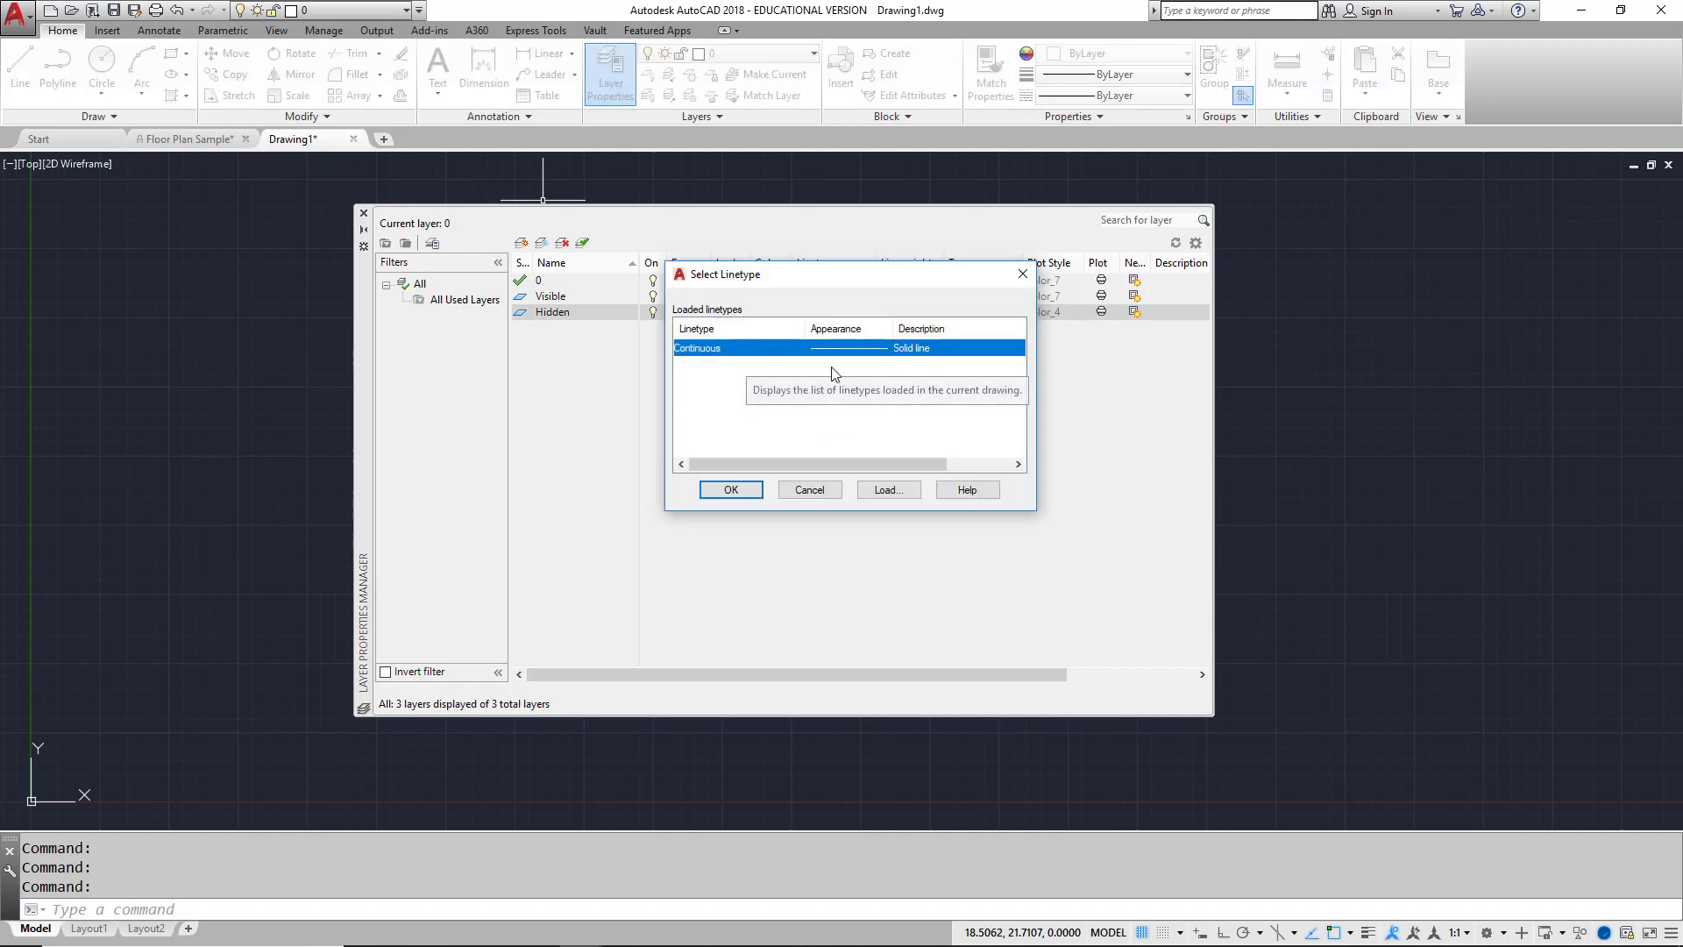
{"action": "left_click", "coordinate": [888, 488]}
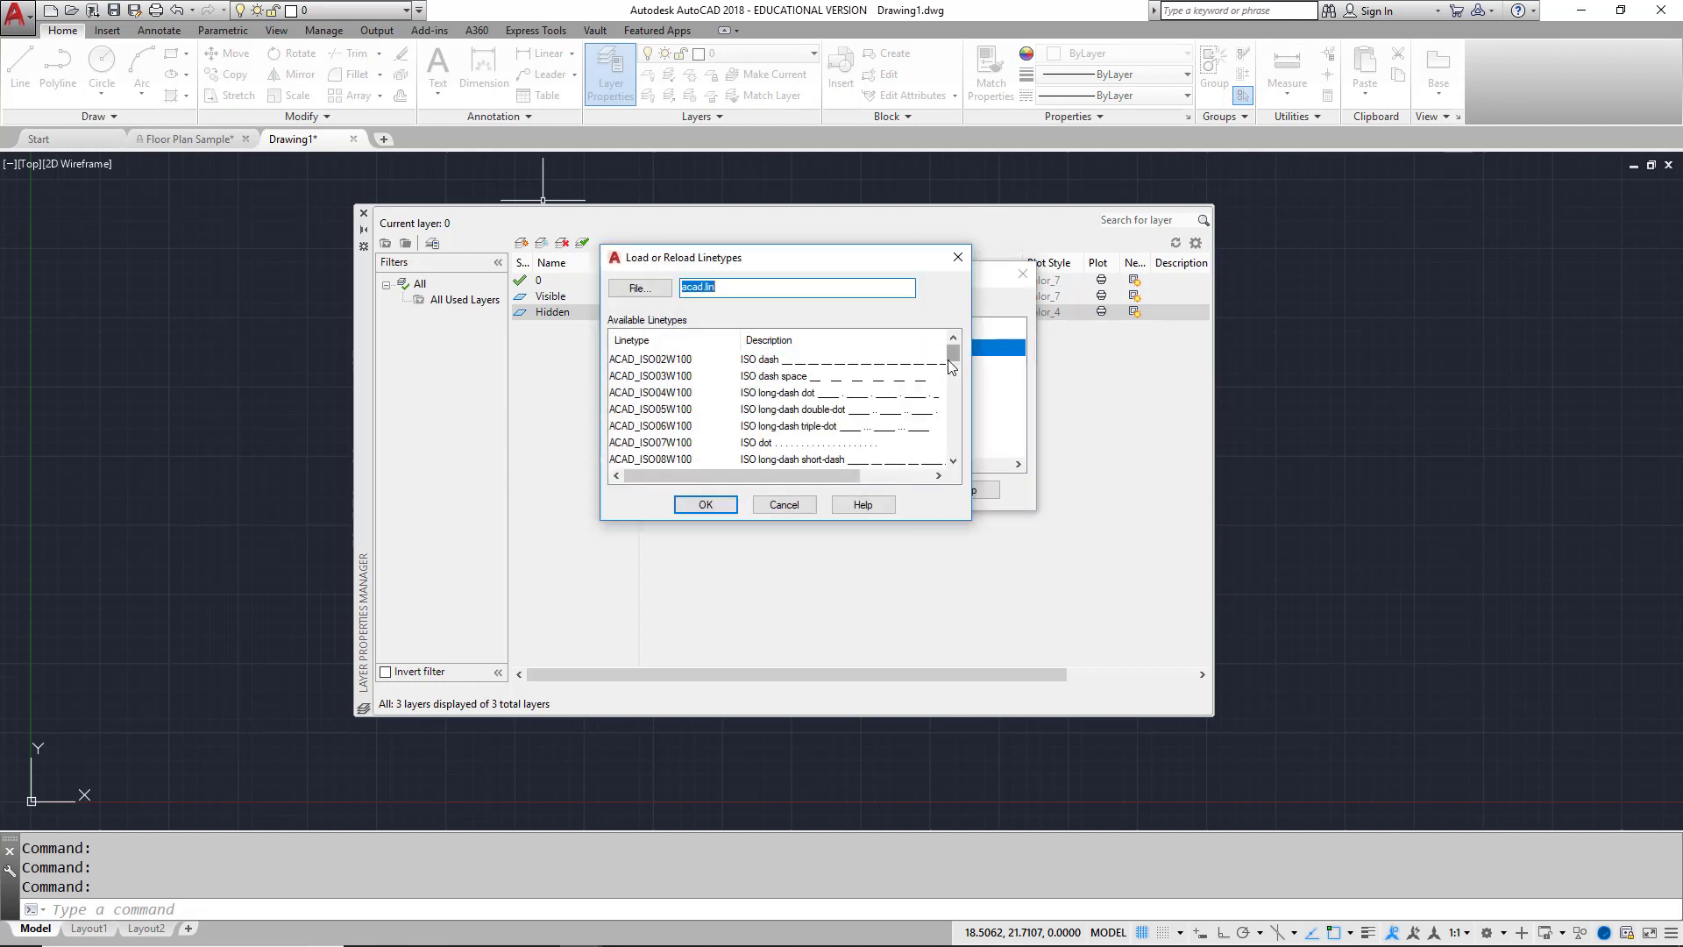
{"action": "left_click_drag", "start_coordinate": [949, 360], "coordinate": [956, 436]}
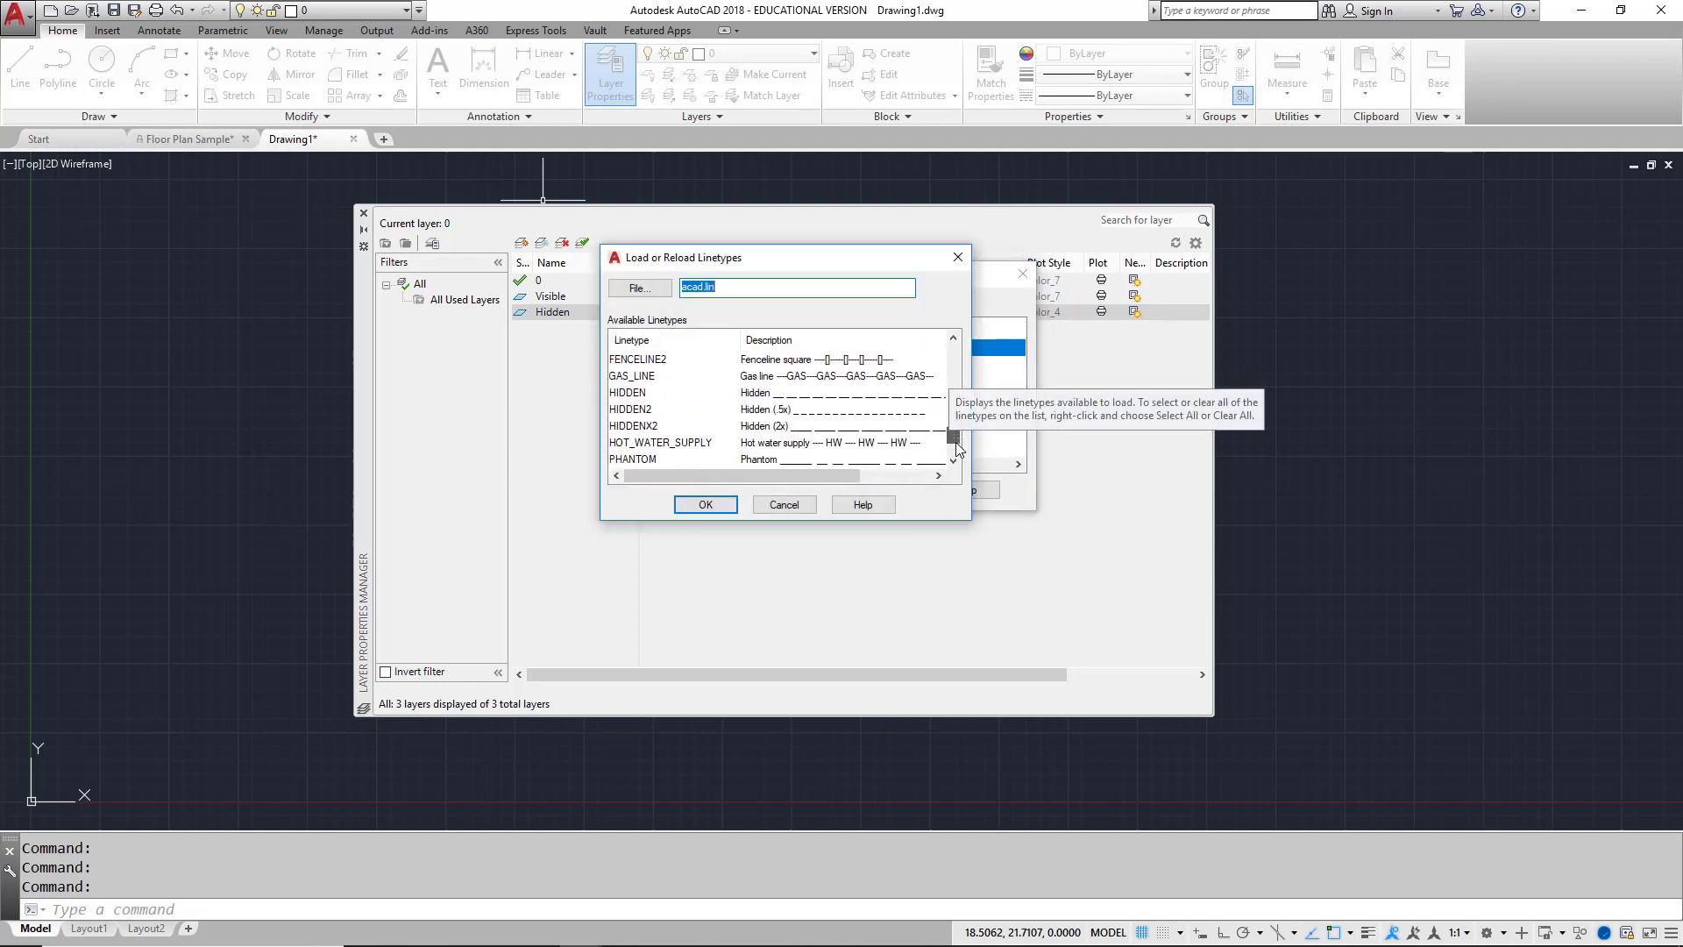
{"action": "left_click", "coordinate": [623, 409]}
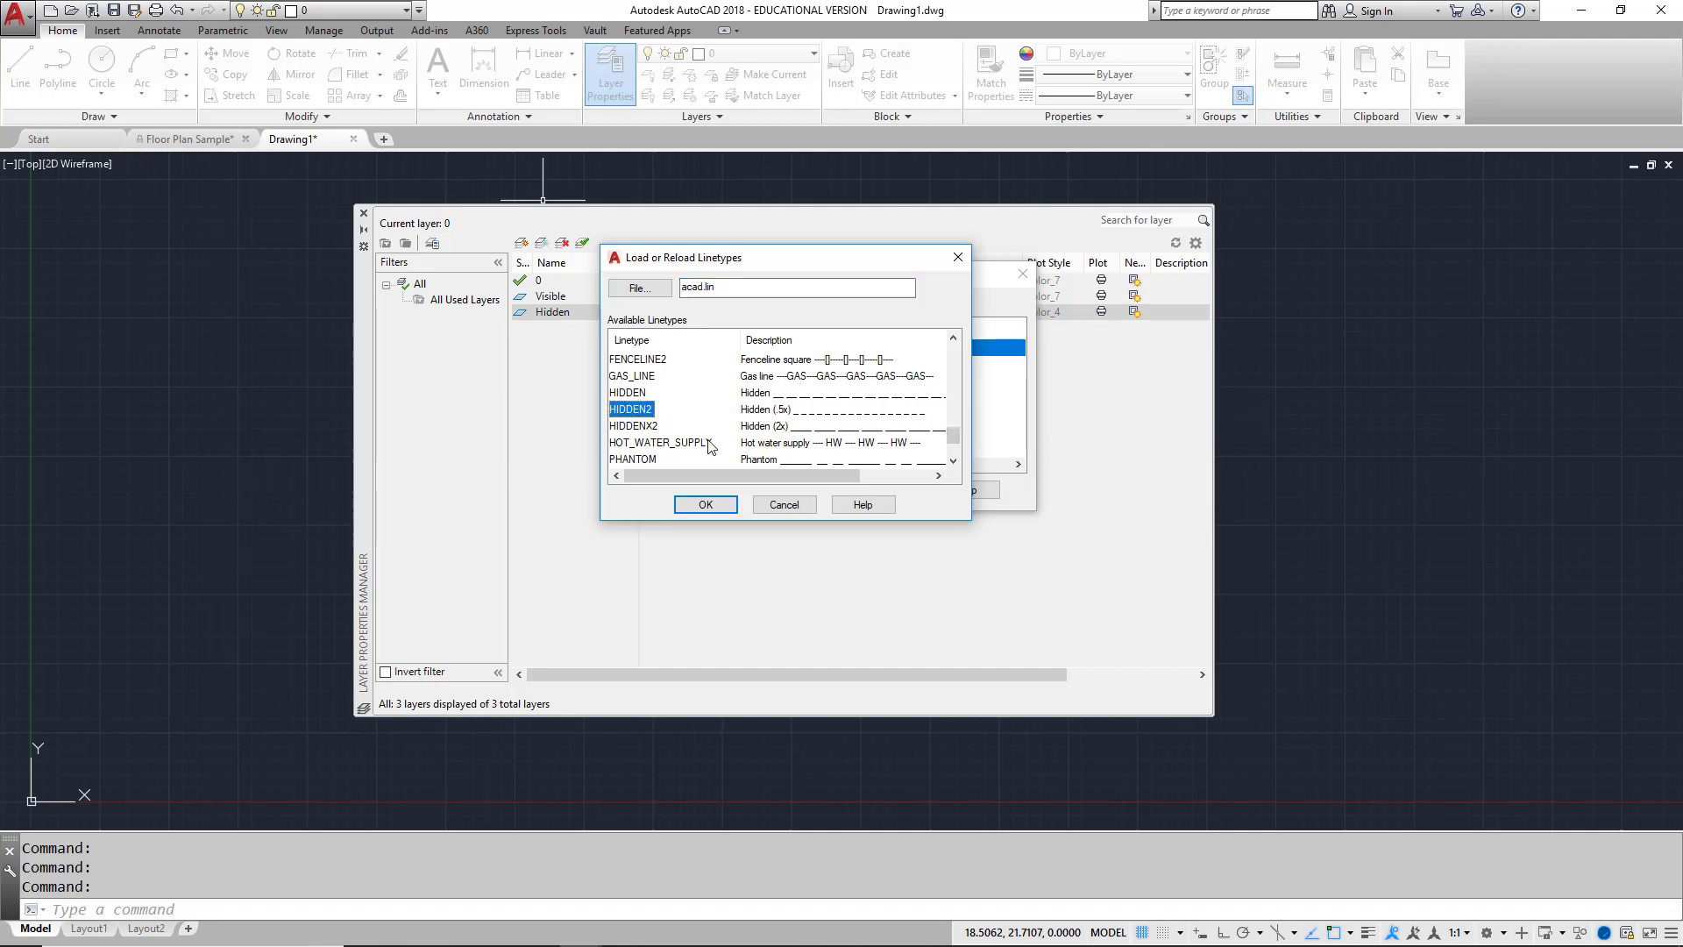
{"action": "left_click", "coordinate": [689, 504]}
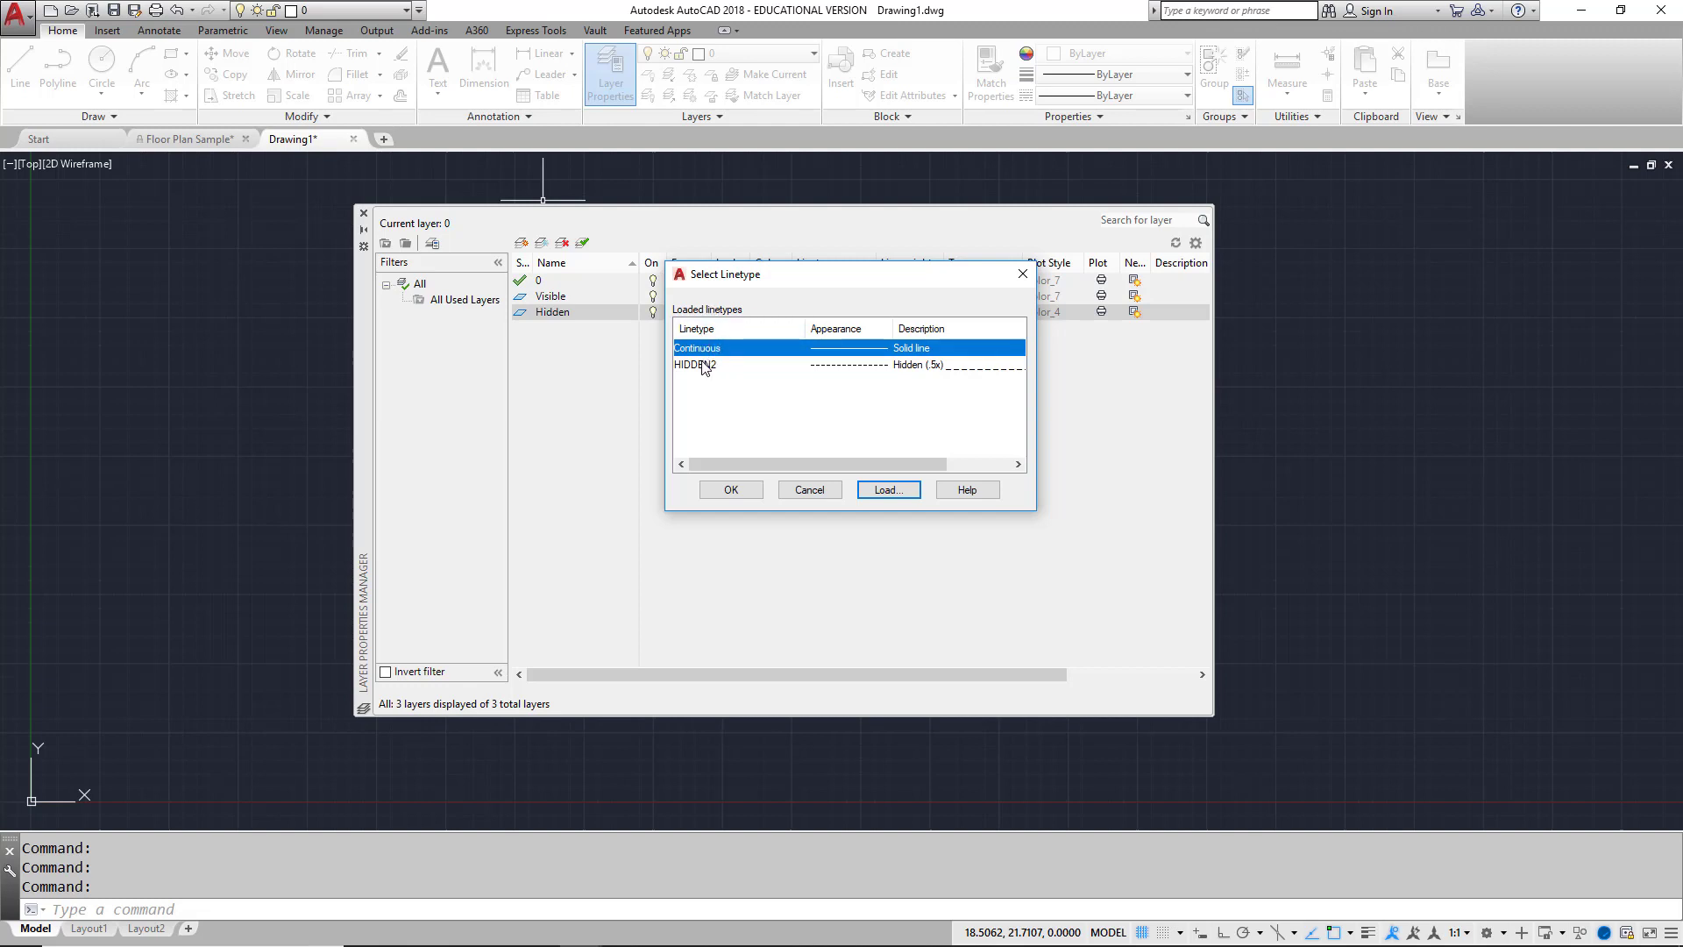
{"action": "left_click", "coordinate": [704, 364]}
{"action": "left_click", "coordinate": [730, 491]}
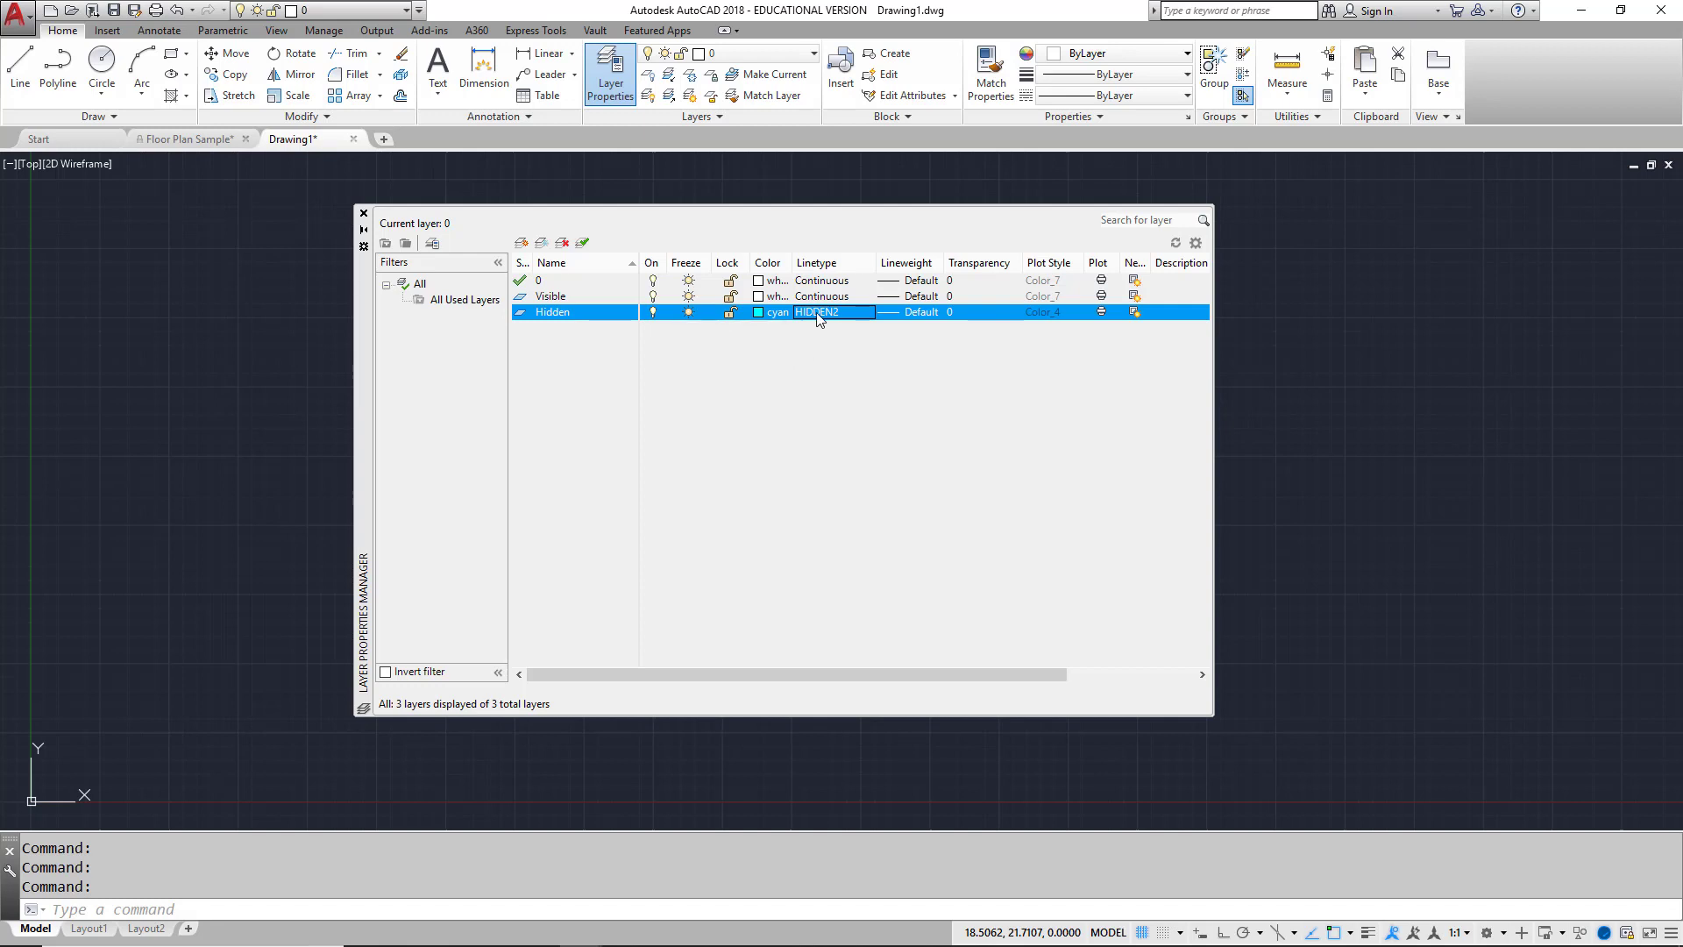
Set the Visible layer's lineweight to 0.50 mm.
{"action": "left_click", "coordinate": [923, 298]}
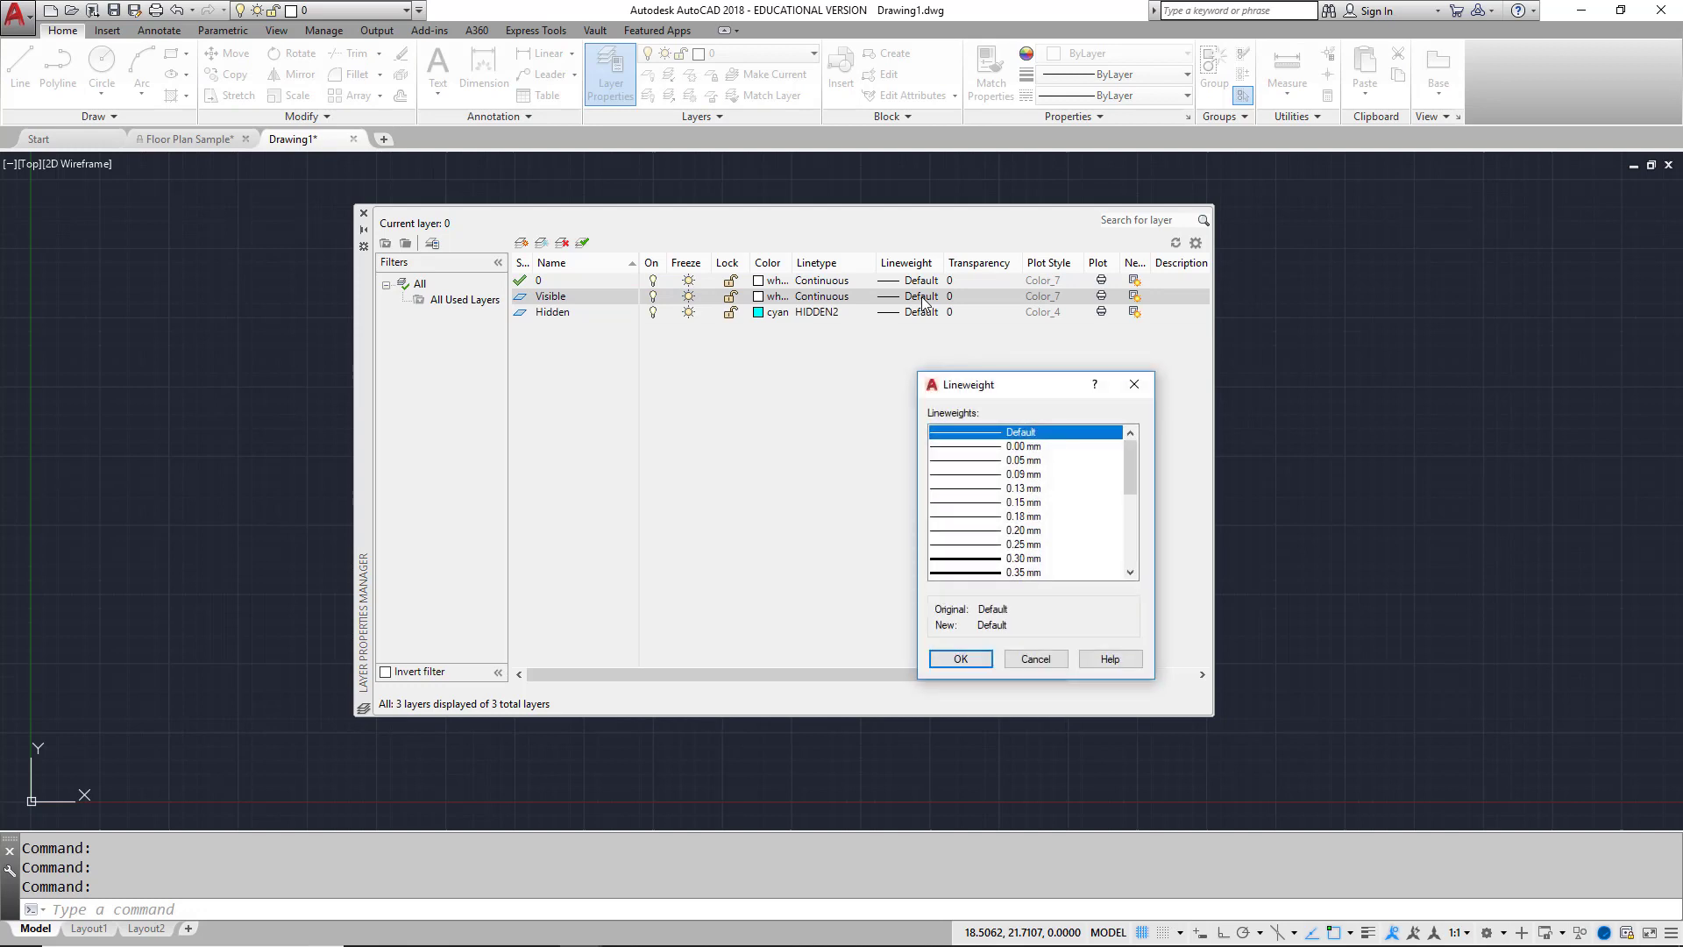
{"action": "left_click", "coordinate": [1126, 526]}
{"action": "left_click", "coordinate": [1019, 462]}
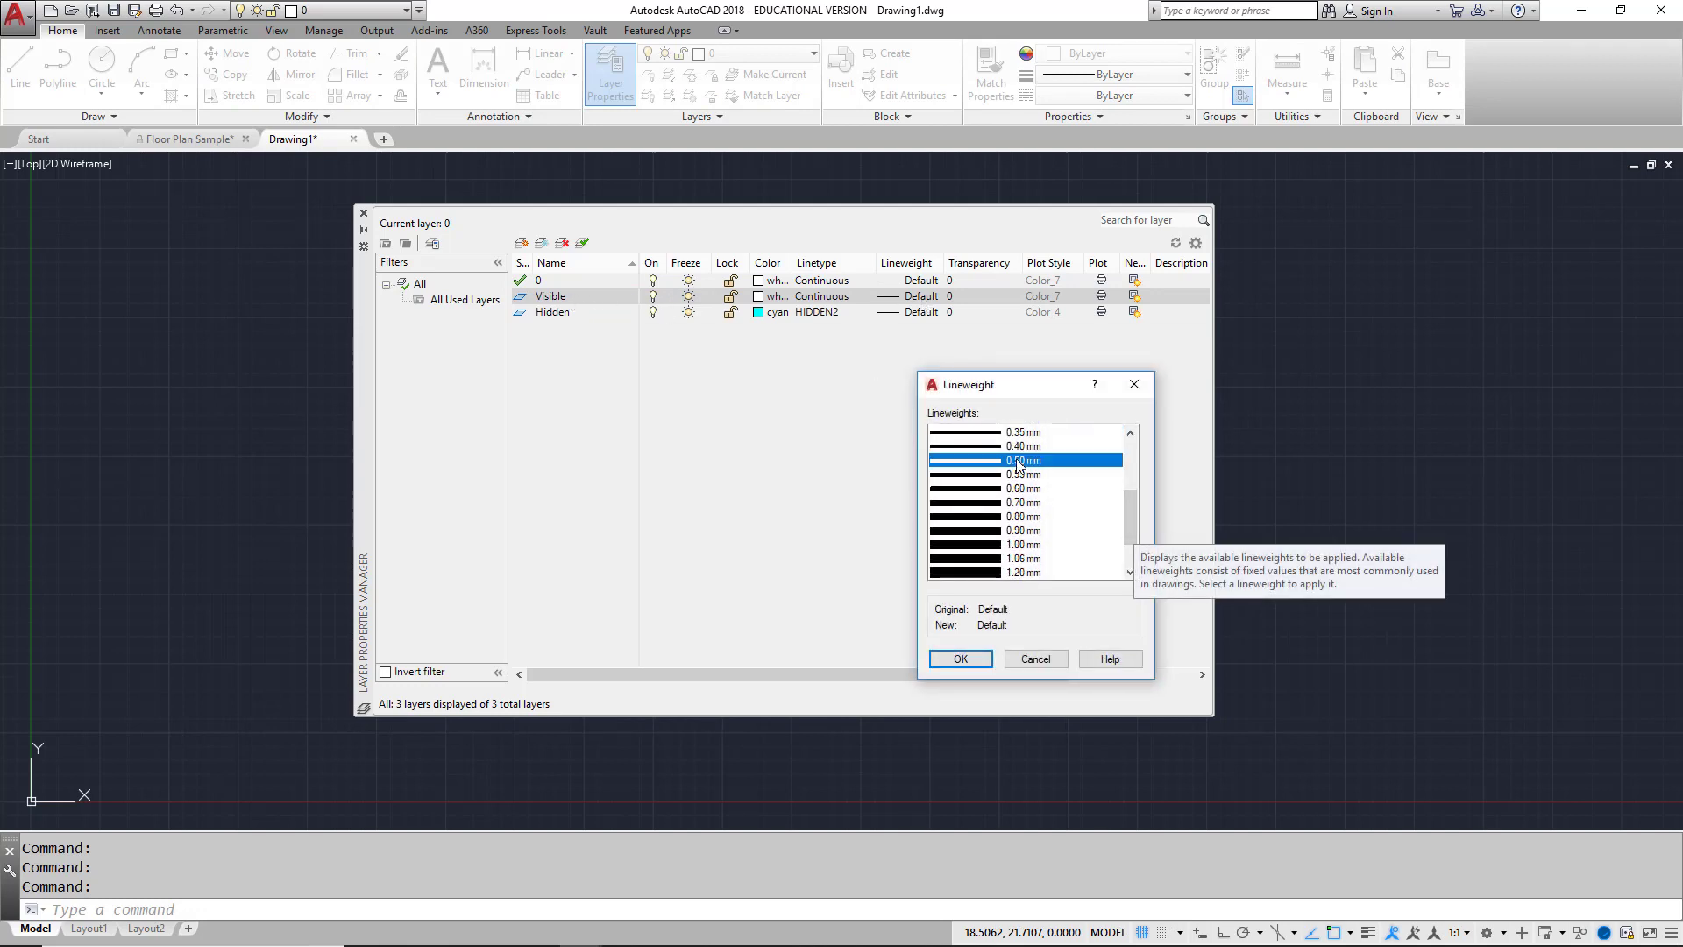
{"action": "left_click", "coordinate": [980, 659]}
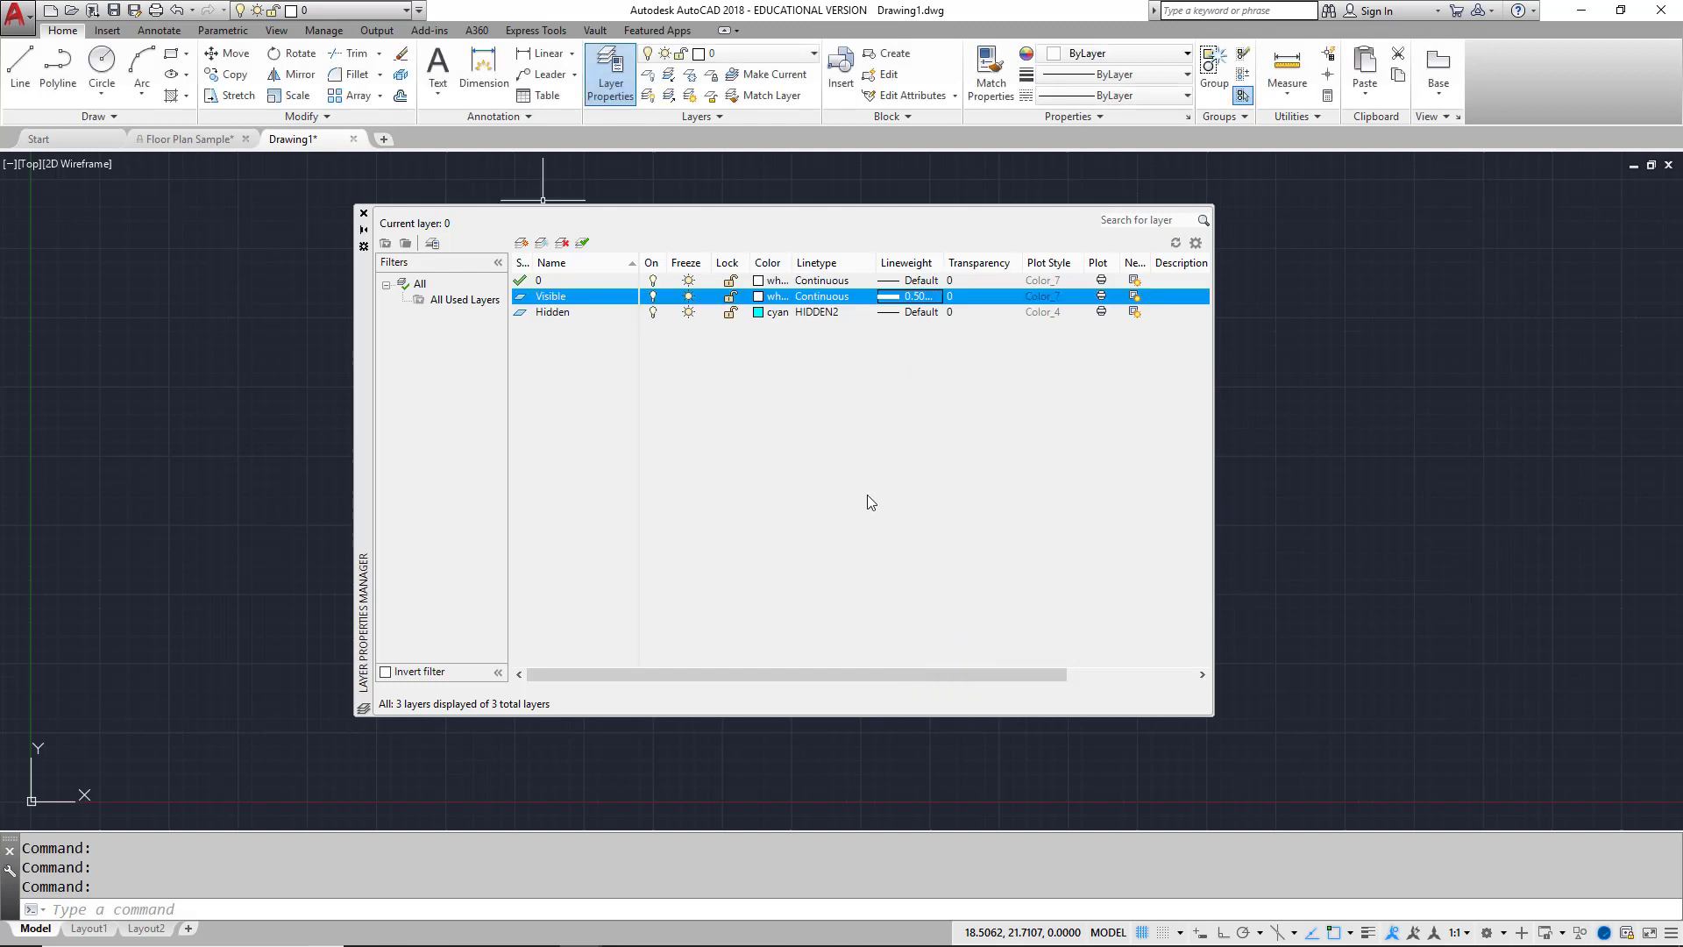
Change the current layer first to Visible and then to Hidden, and close the Layer Properties Manager.
{"action": "double_click", "coordinate": [524, 302]}
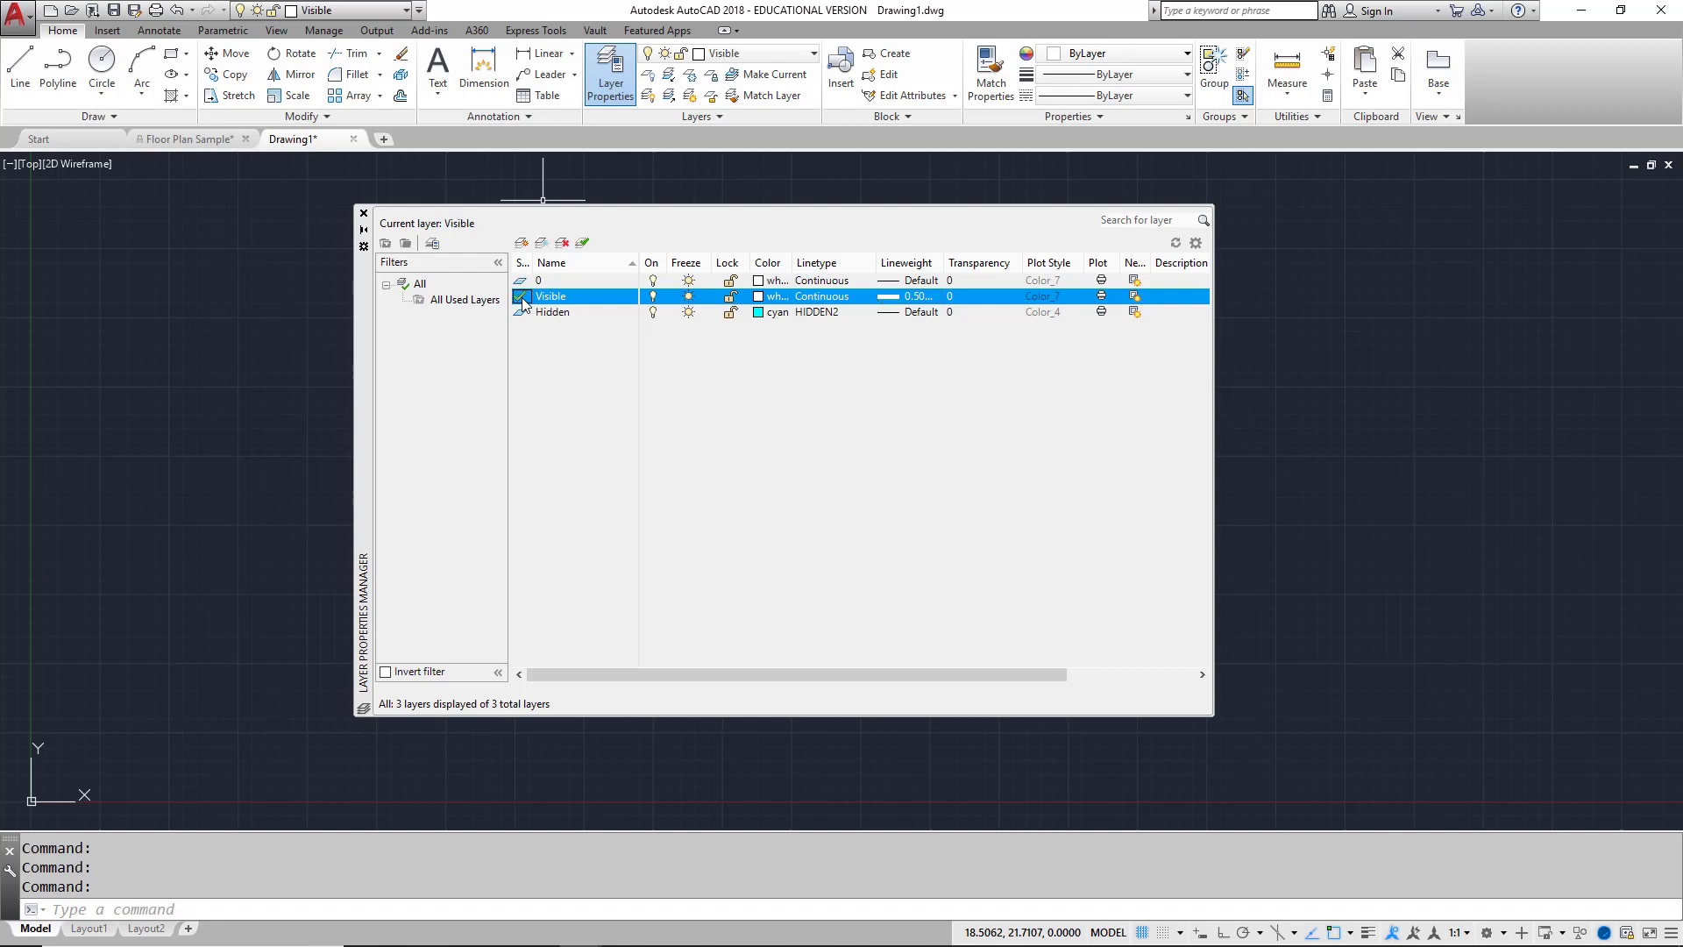
{"action": "left_click", "coordinate": [549, 318]}
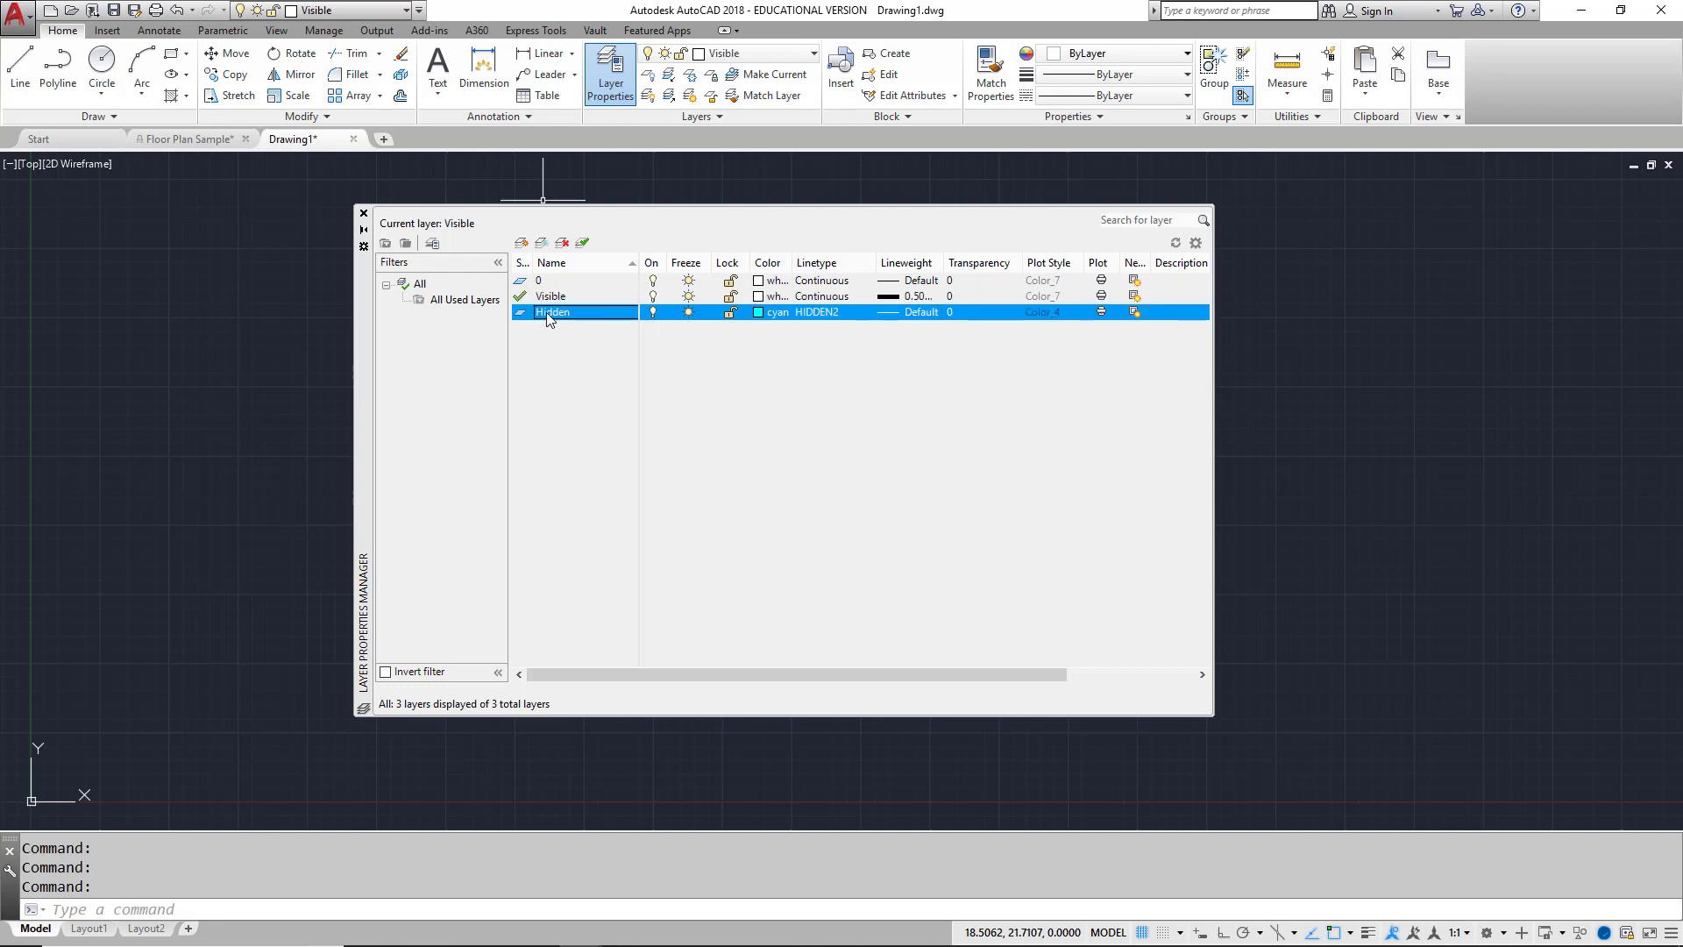
{"action": "left_click", "coordinate": [583, 246]}
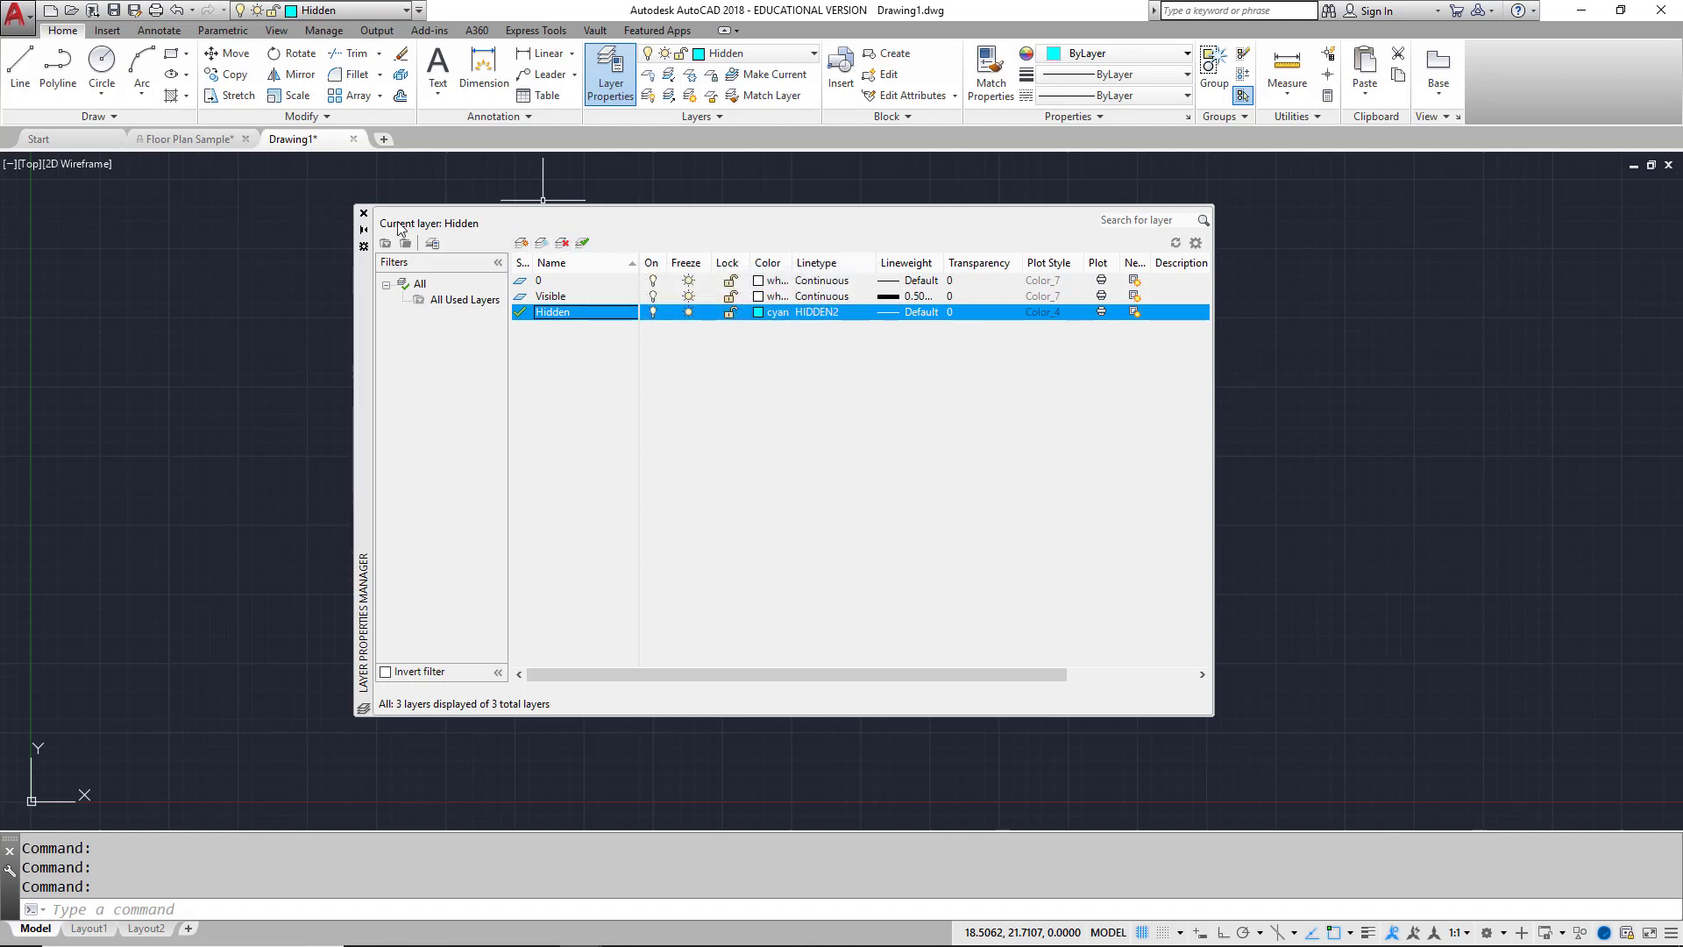
{"action": "left_click", "coordinate": [364, 214]}
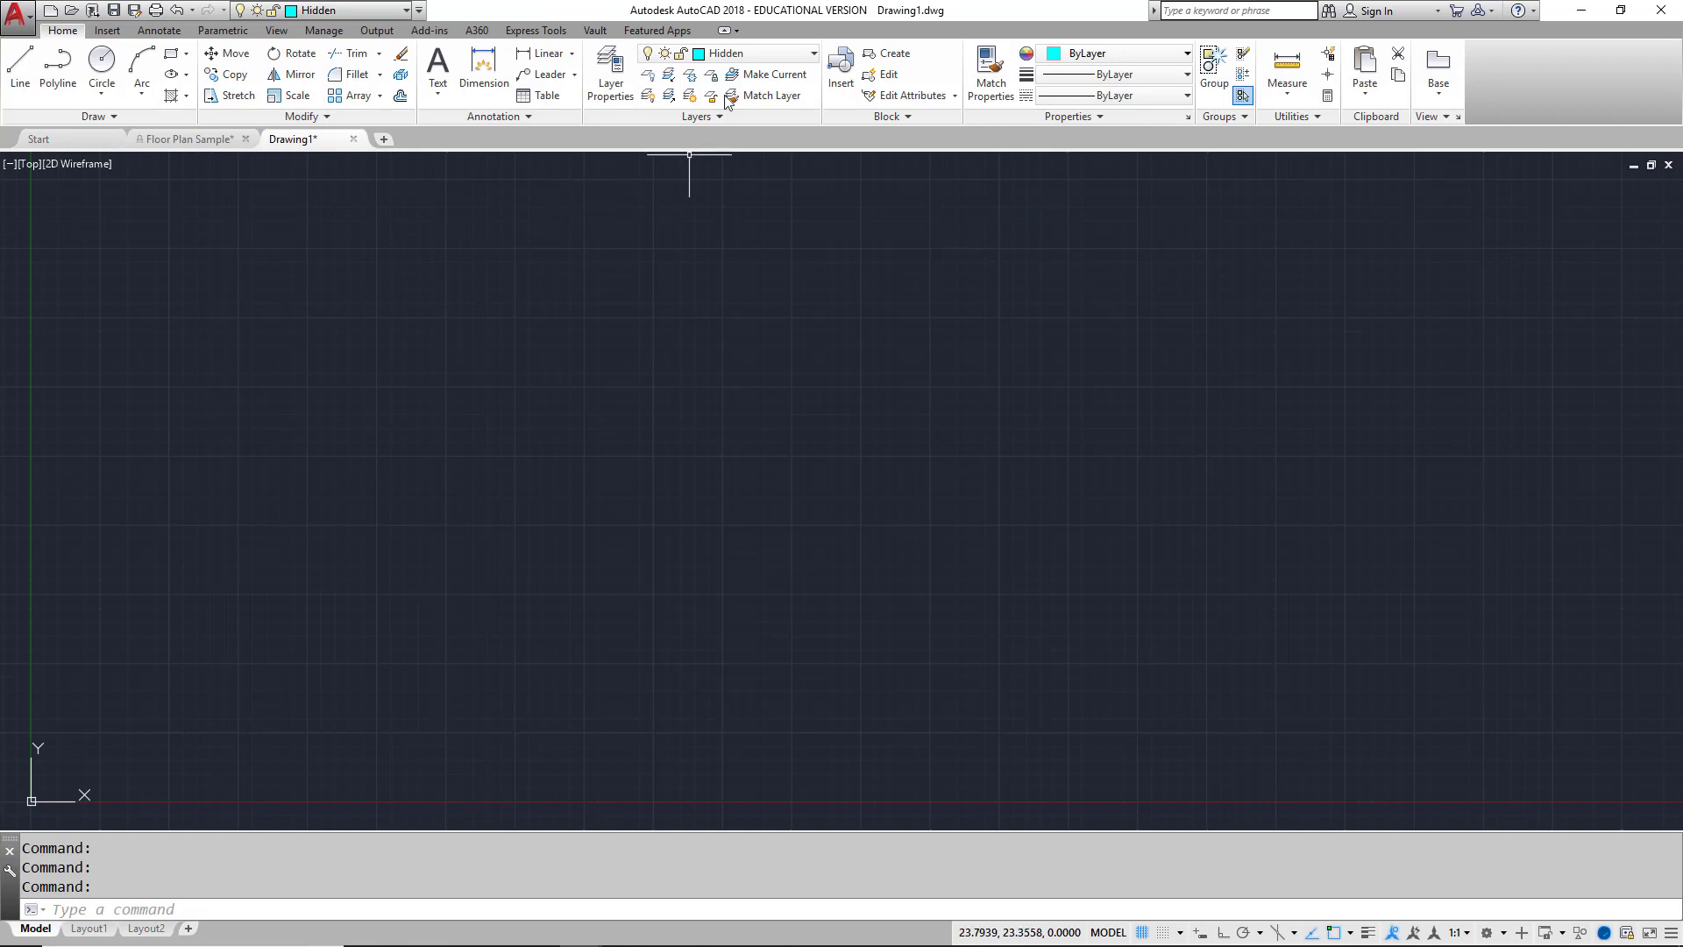
Draw a freehand rectangle on the Visible layer and check its lineweight by switching the lineweight display on and off.
{"action": "left_click", "coordinate": [797, 63]}
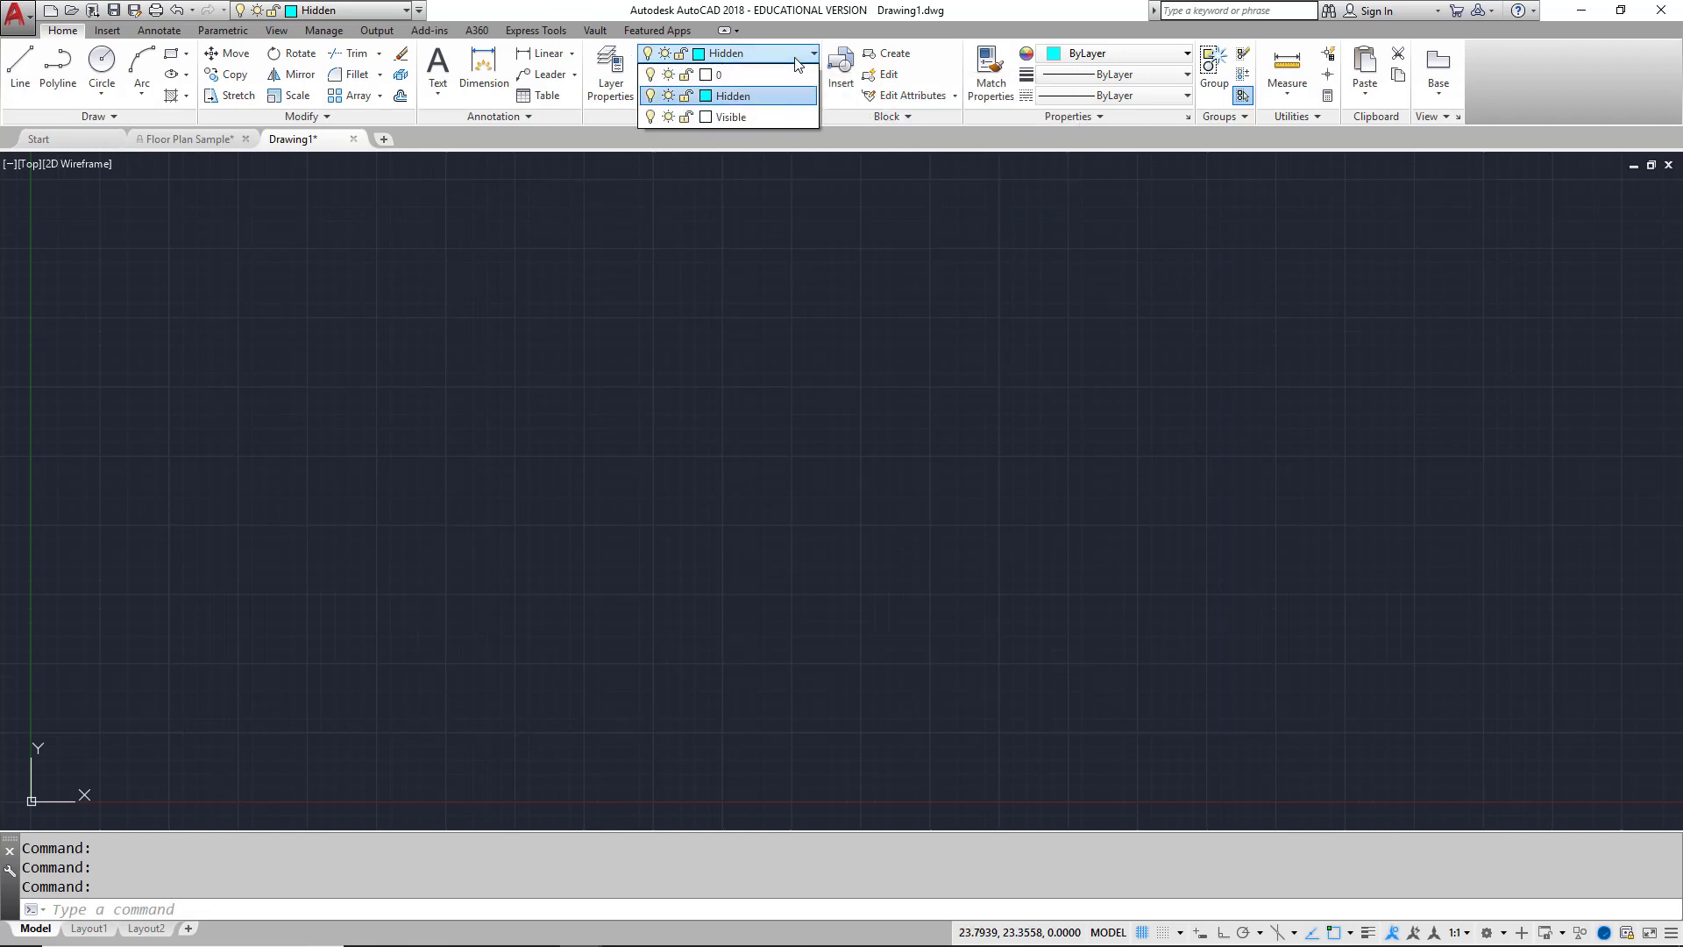
{"action": "left_click", "coordinate": [745, 117]}
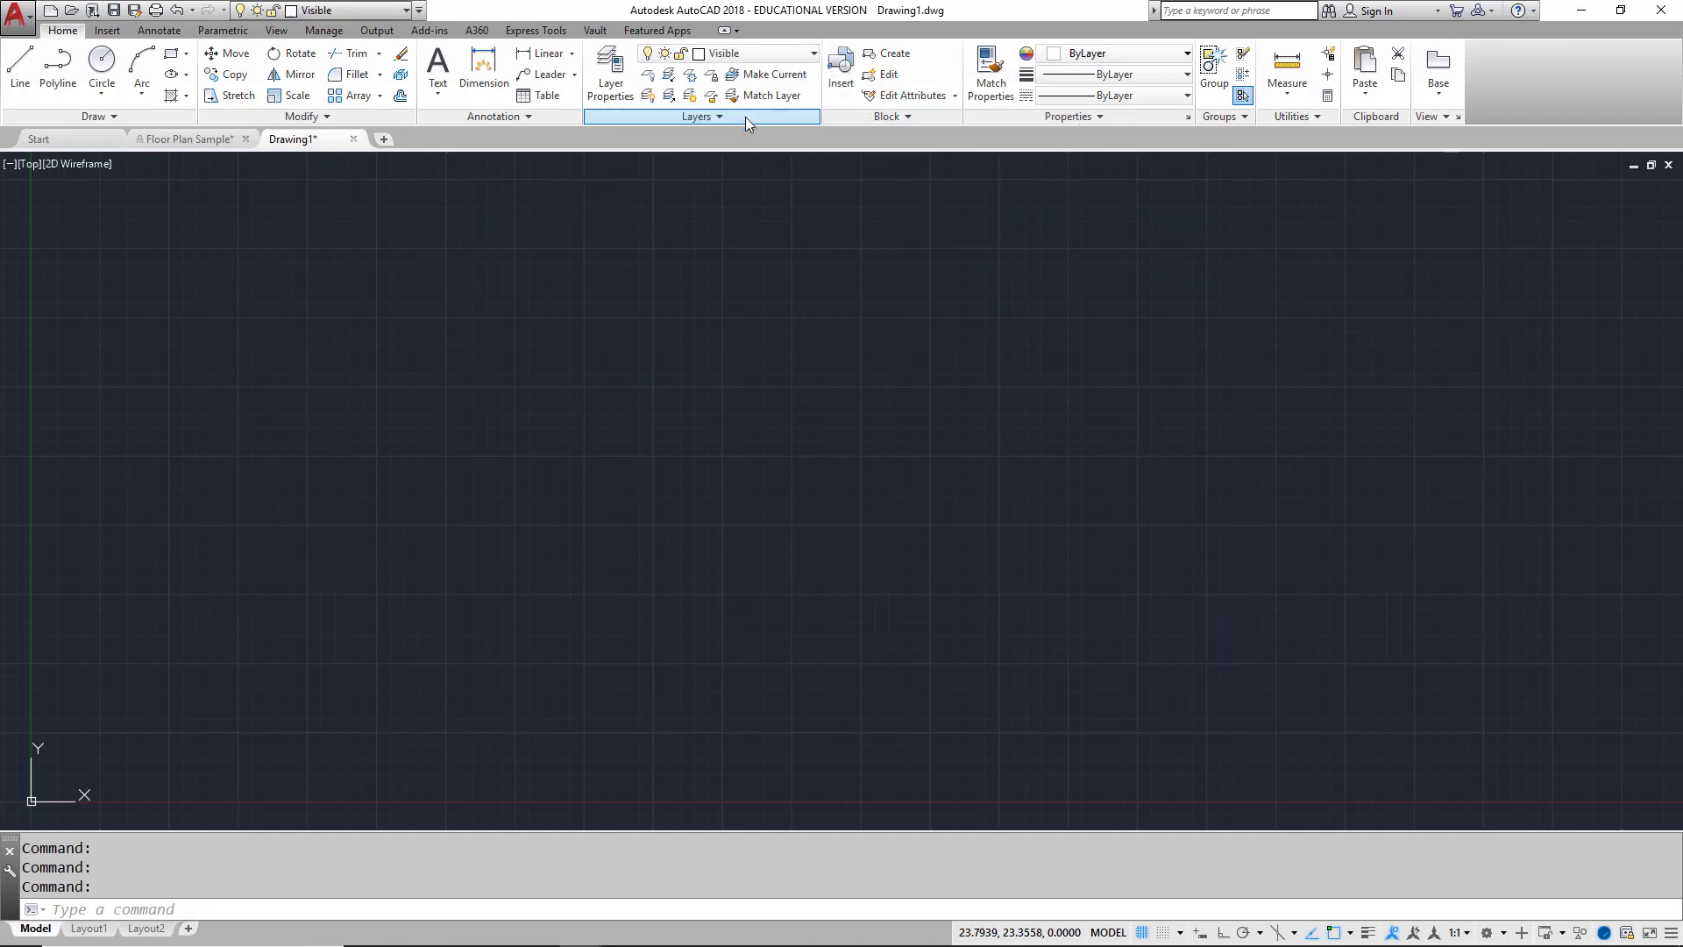
{"action": "left_click", "coordinate": [172, 54]}
{"action": "left_click", "coordinate": [372, 597]}
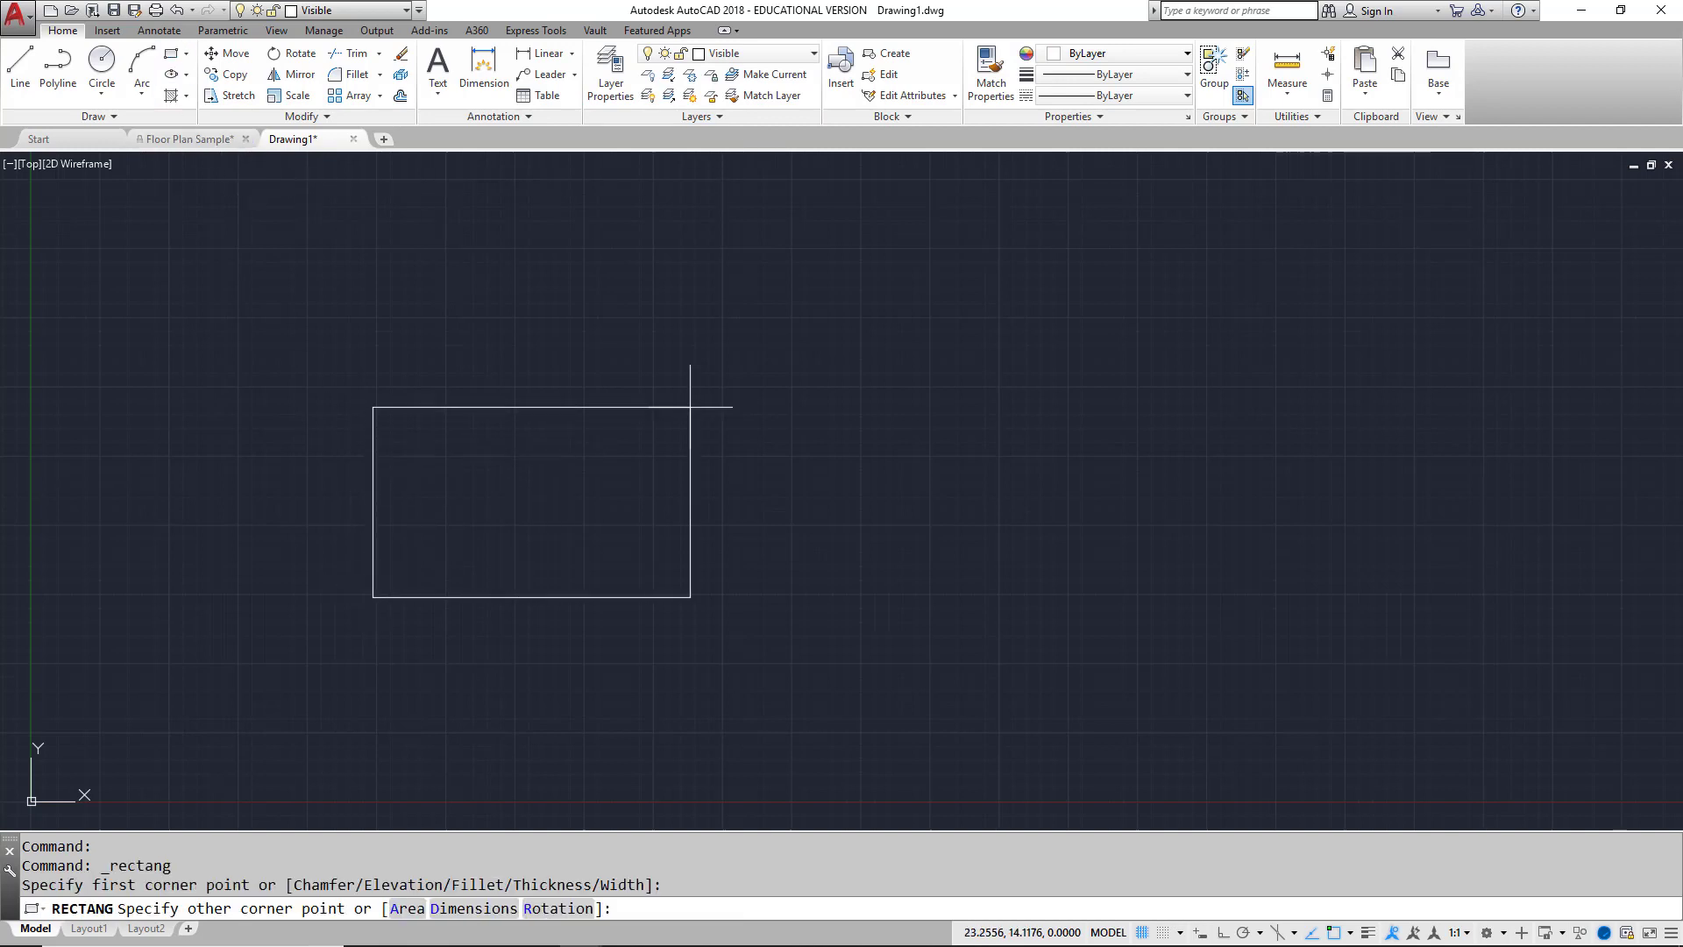
{"action": "left_click", "coordinate": [882, 326]}
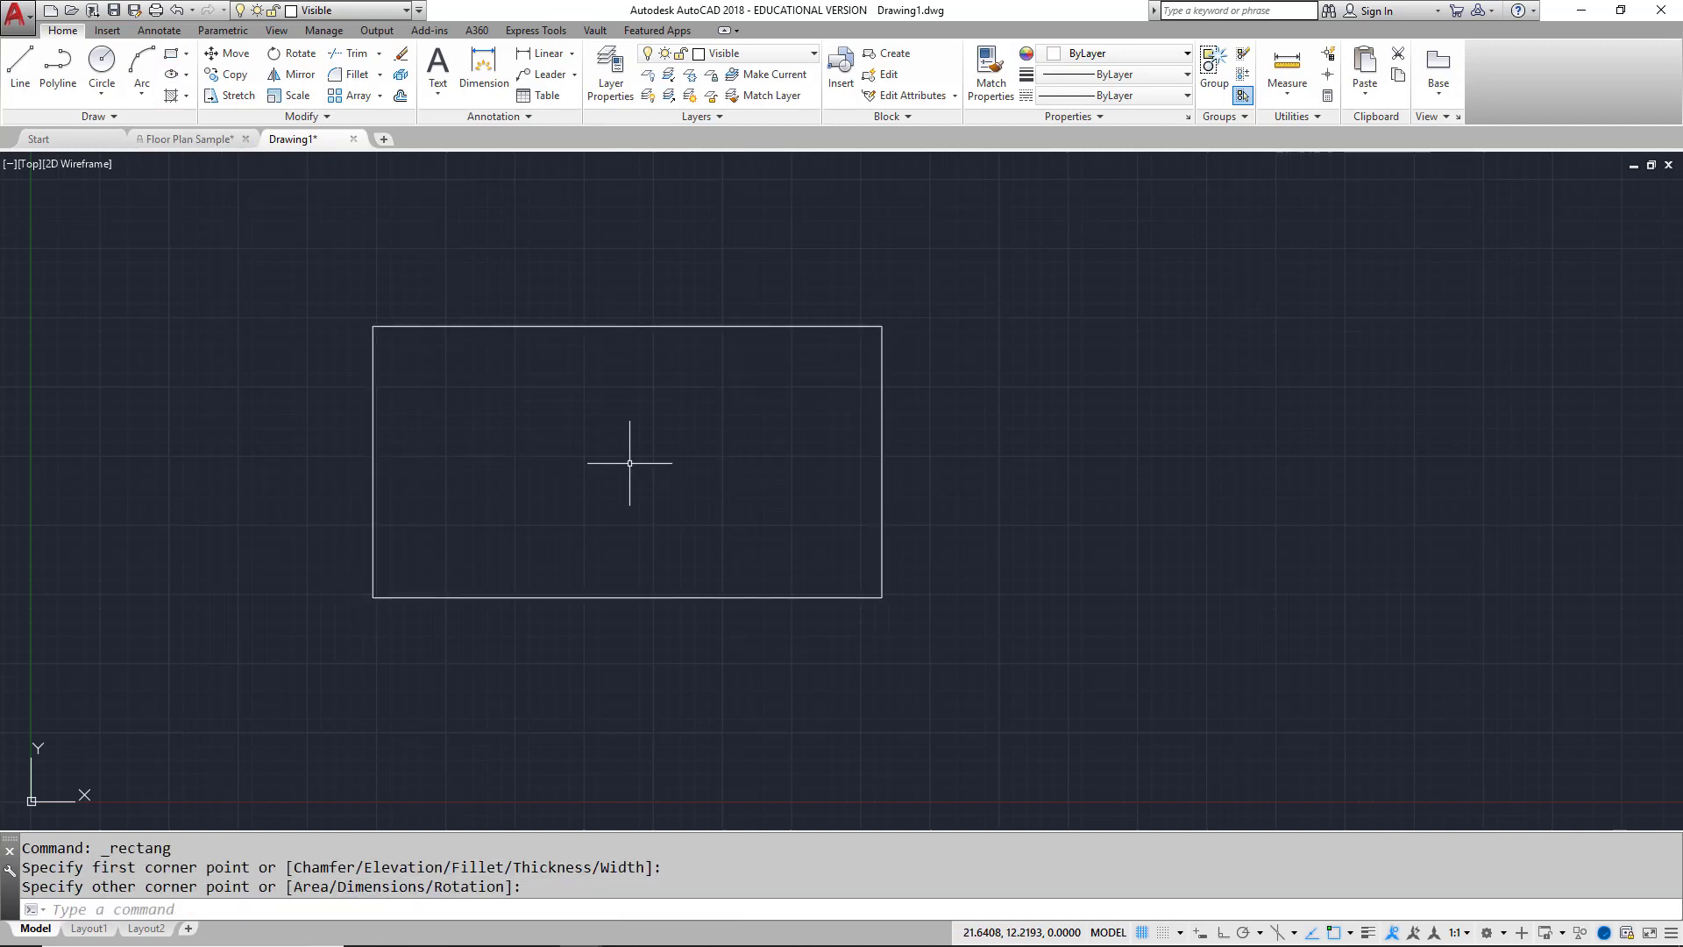
{"action": "left_click", "coordinate": [1366, 935]}
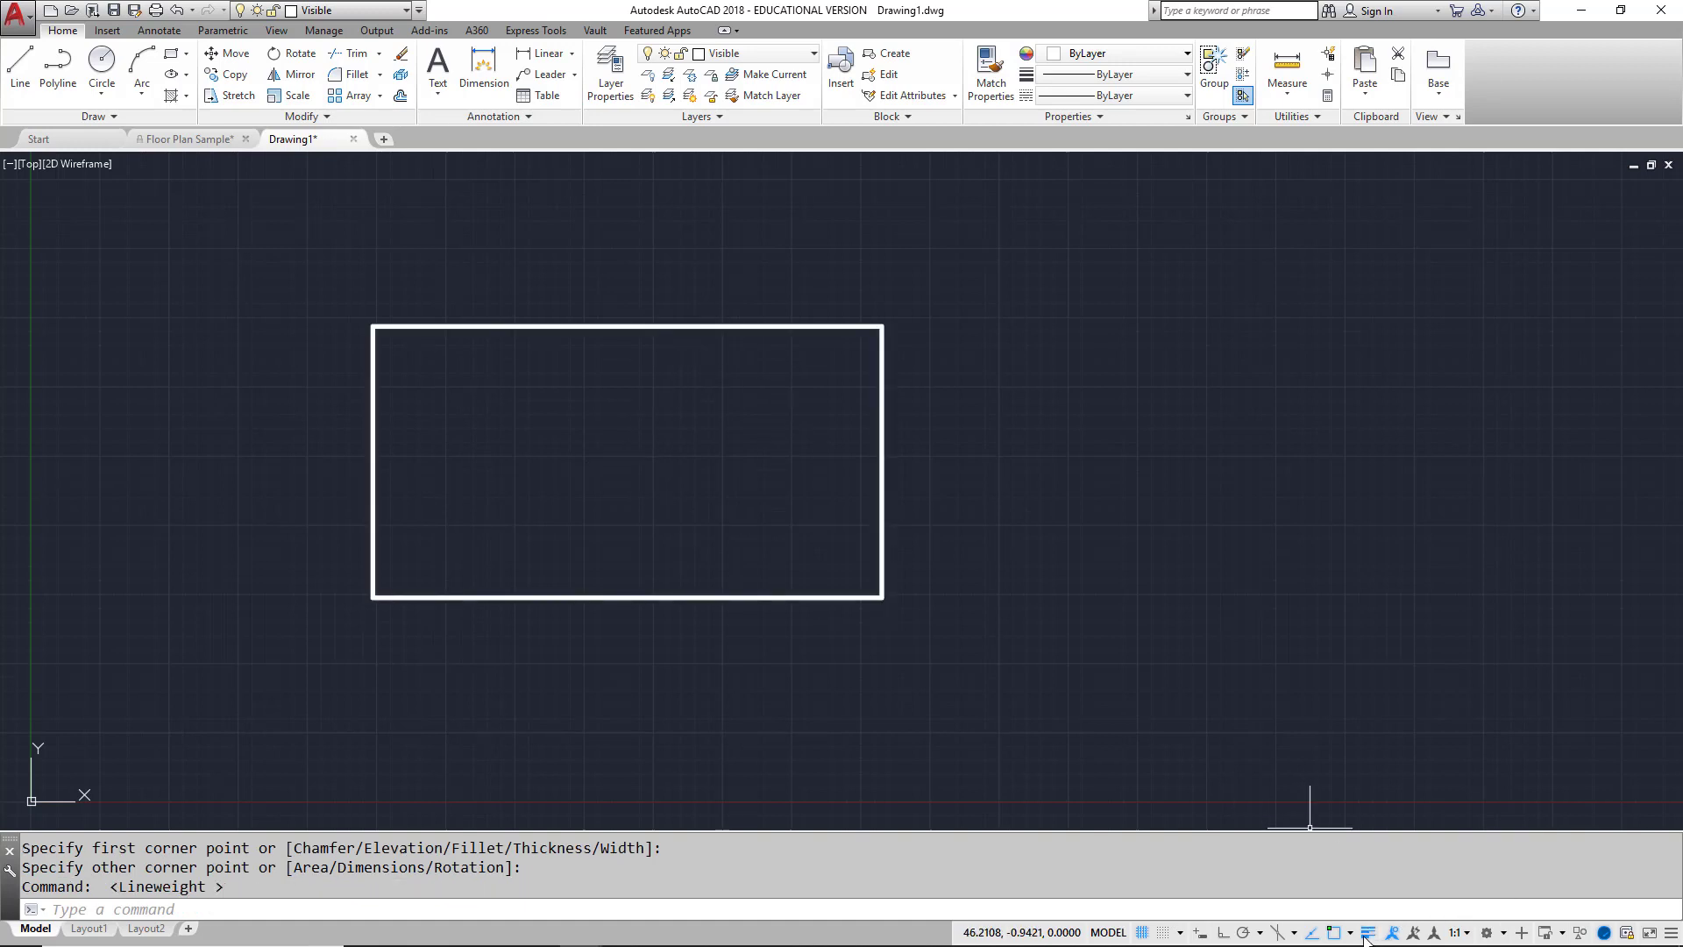
{"action": "left_click", "coordinate": [1367, 935]}
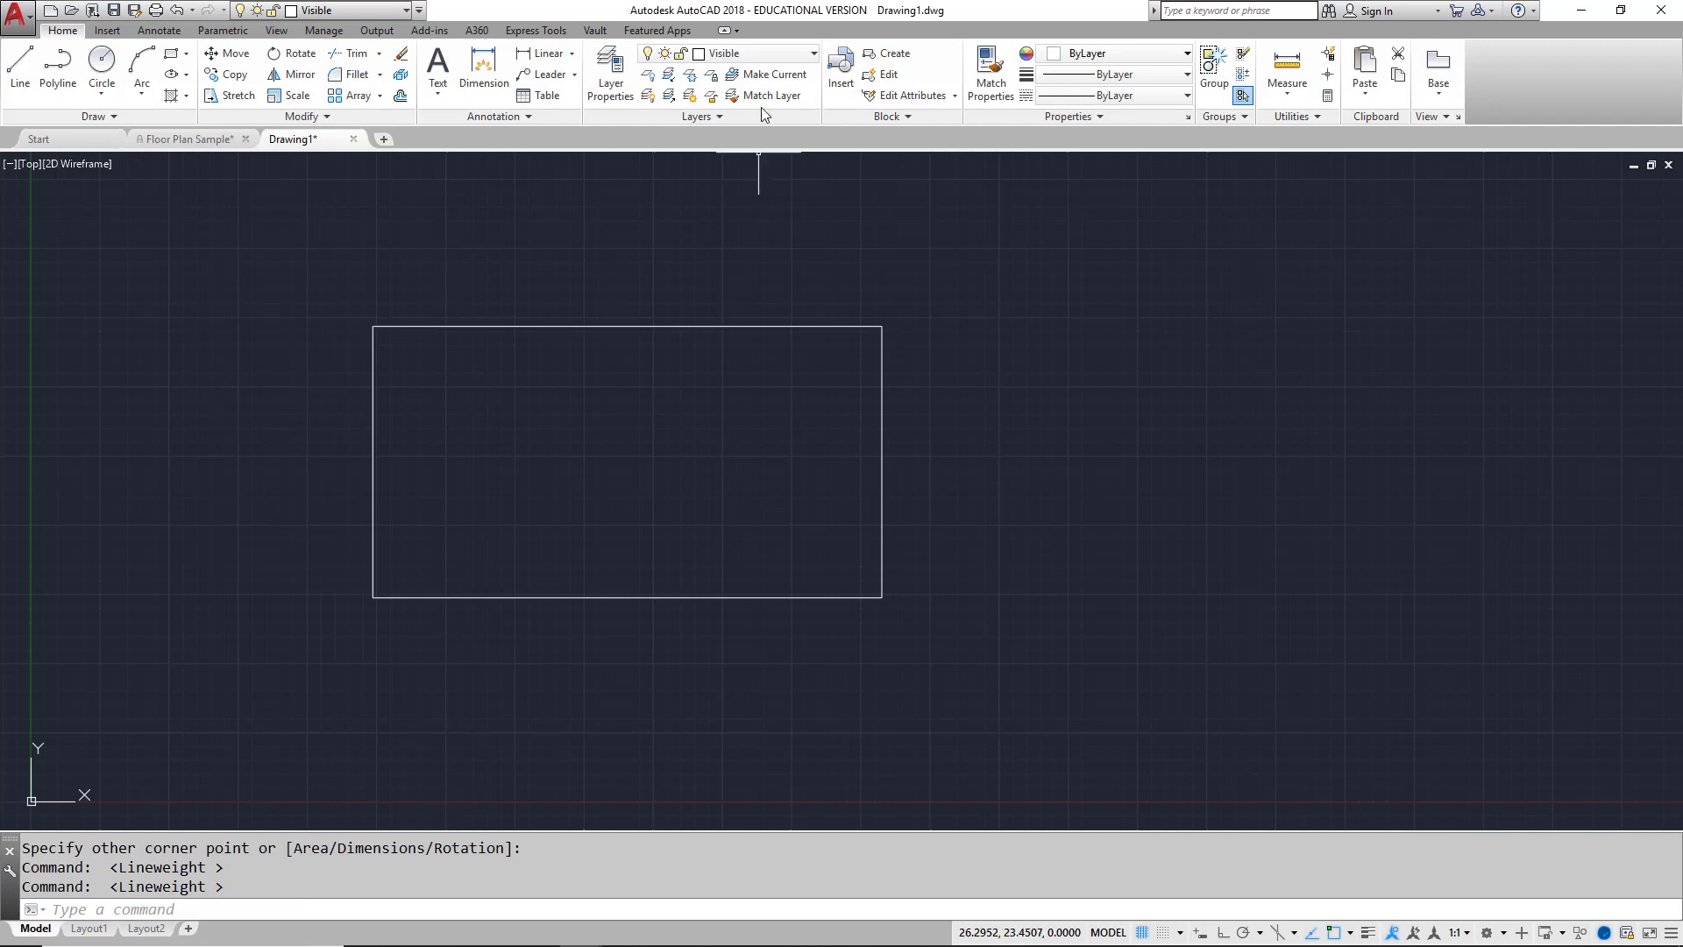
Make Hidden the current layer and draw a horizontal line between the midpoints of the rectangle's two vertical sides.
{"action": "left_click", "coordinate": [765, 56]}
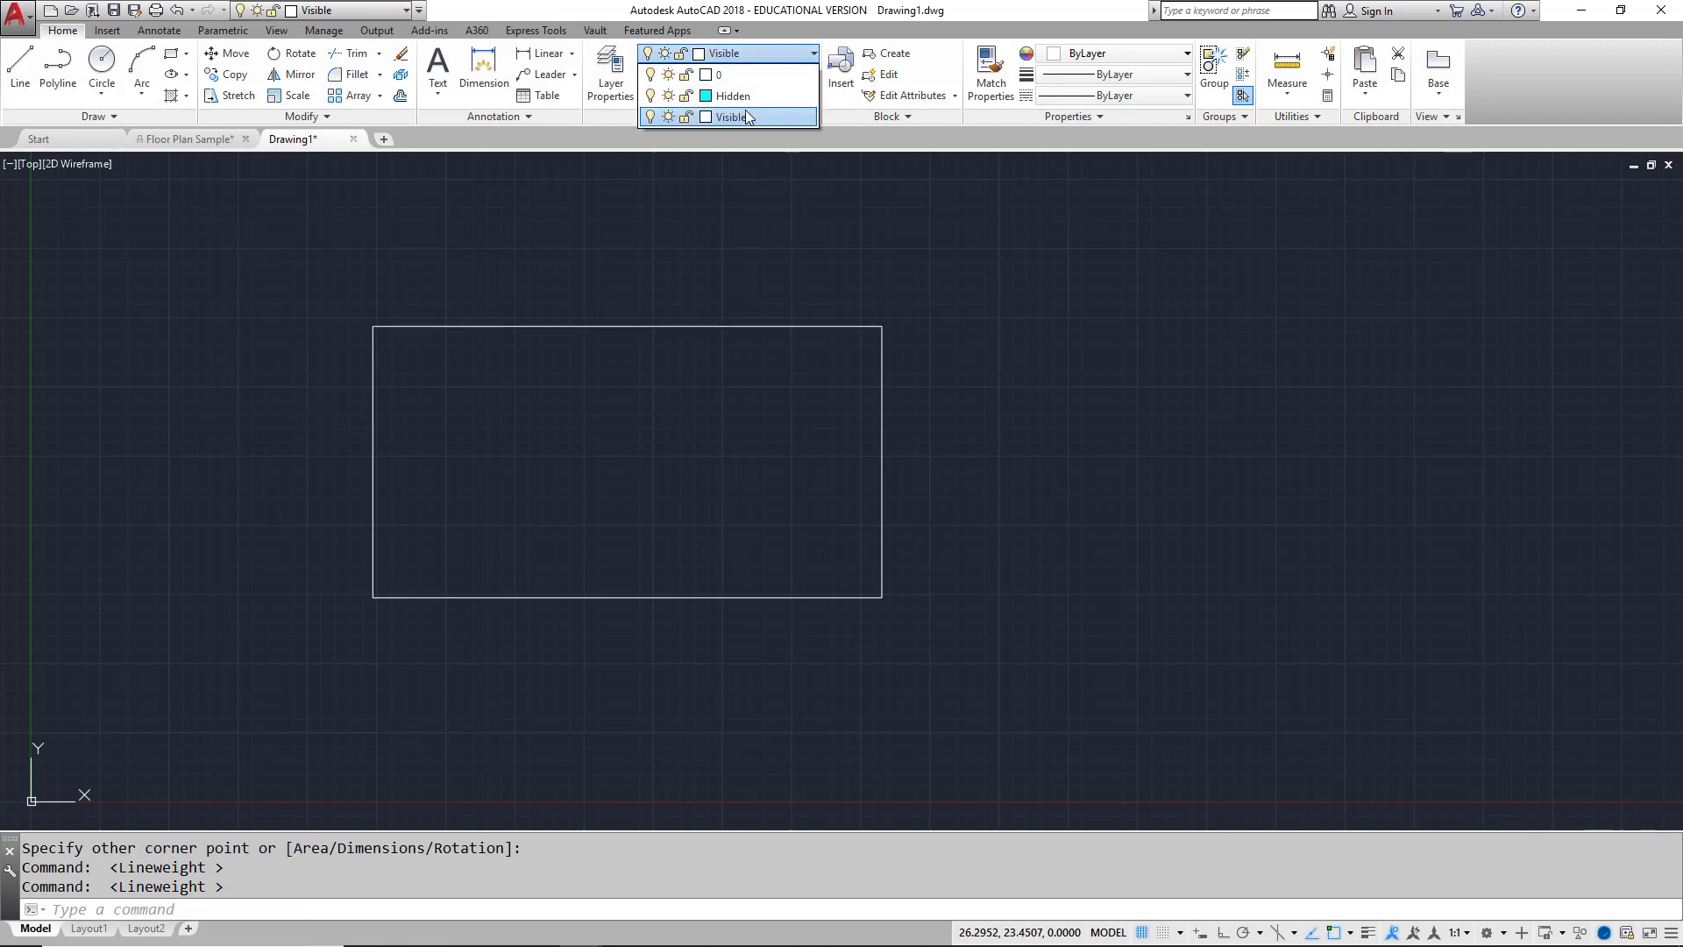
{"action": "left_click", "coordinate": [743, 96]}
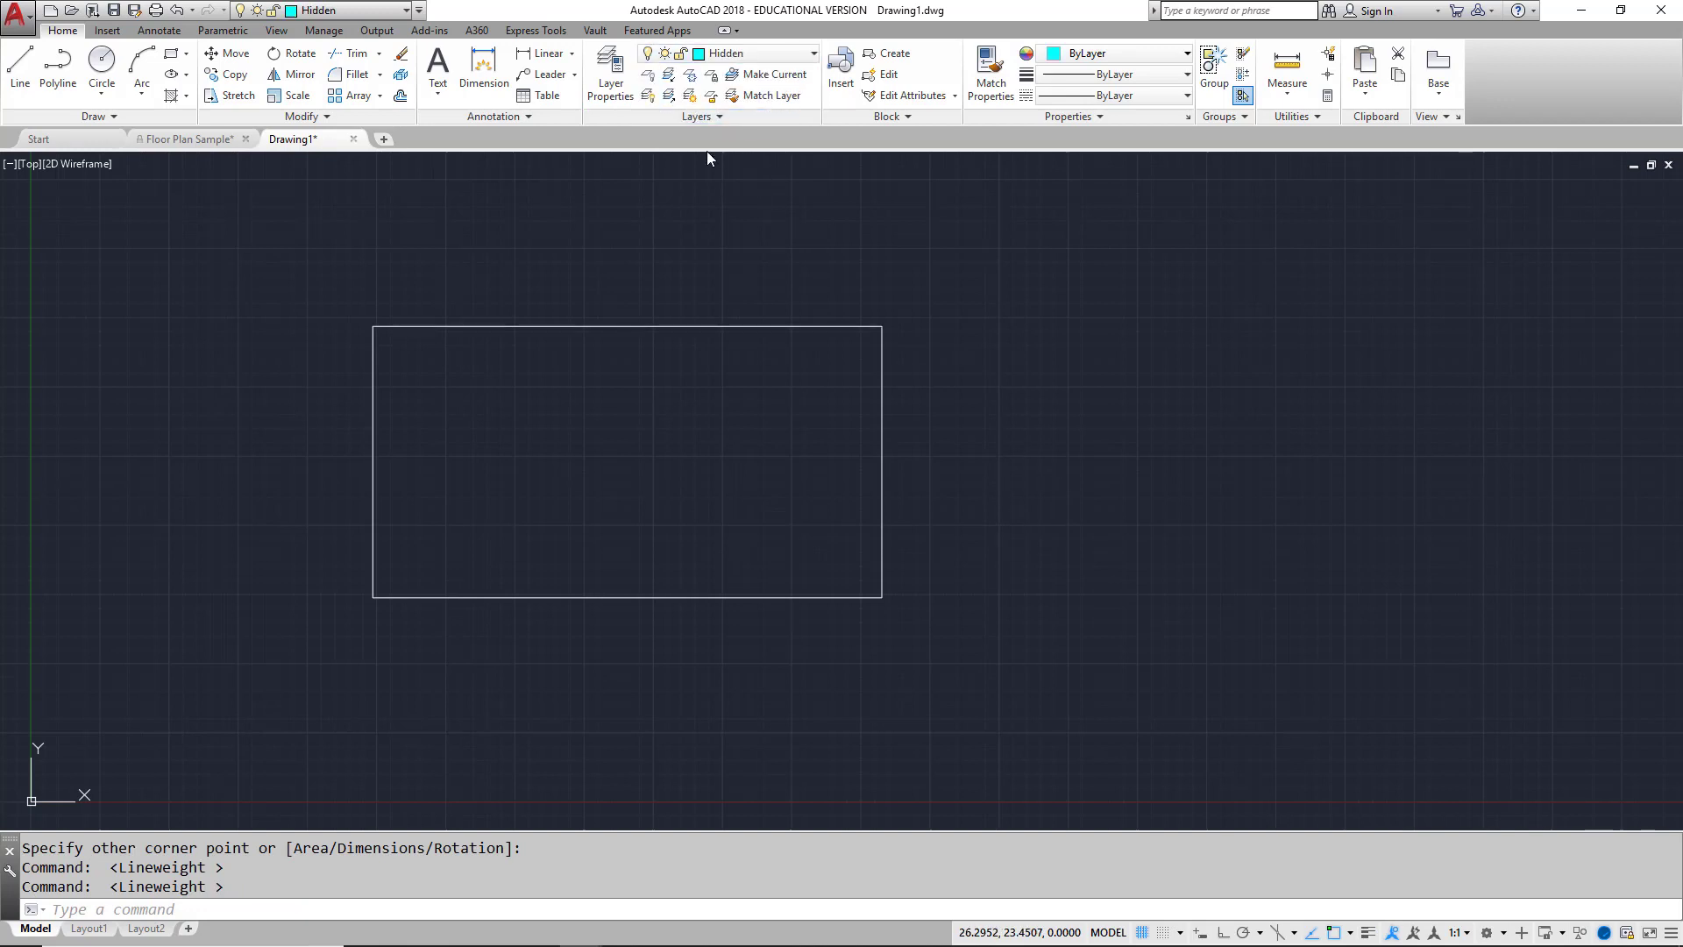
{"action": "left_click", "coordinate": [19, 66]}
{"action": "left_click", "coordinate": [374, 462]}
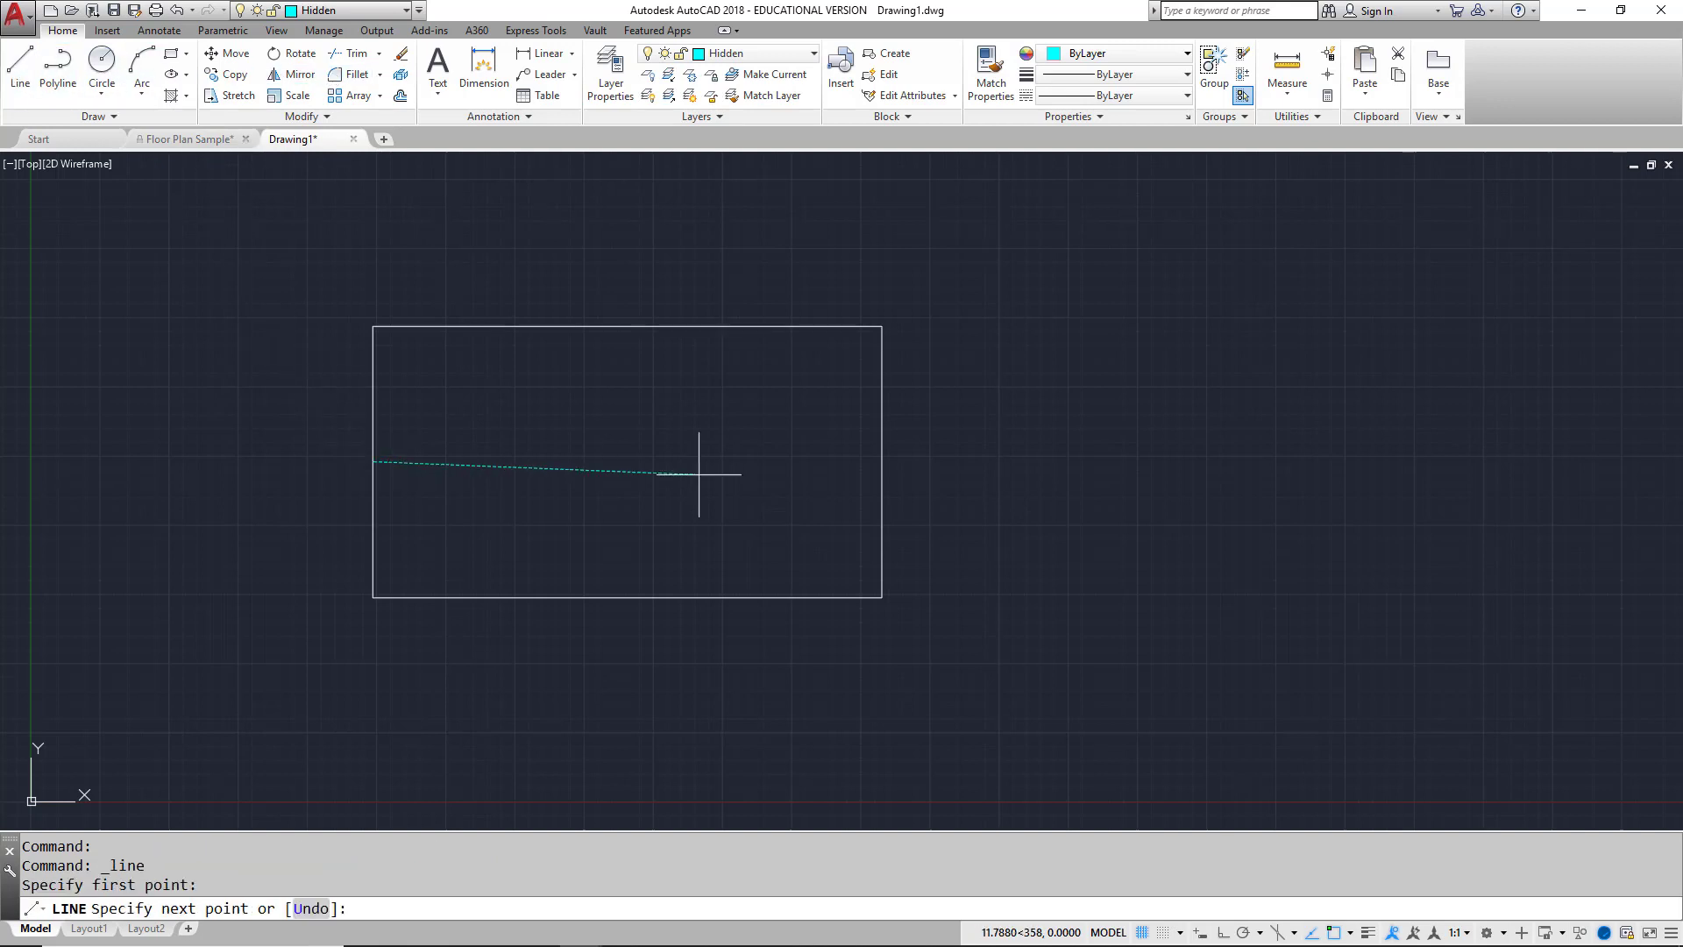
{"action": "left_click", "coordinate": [881, 461]}
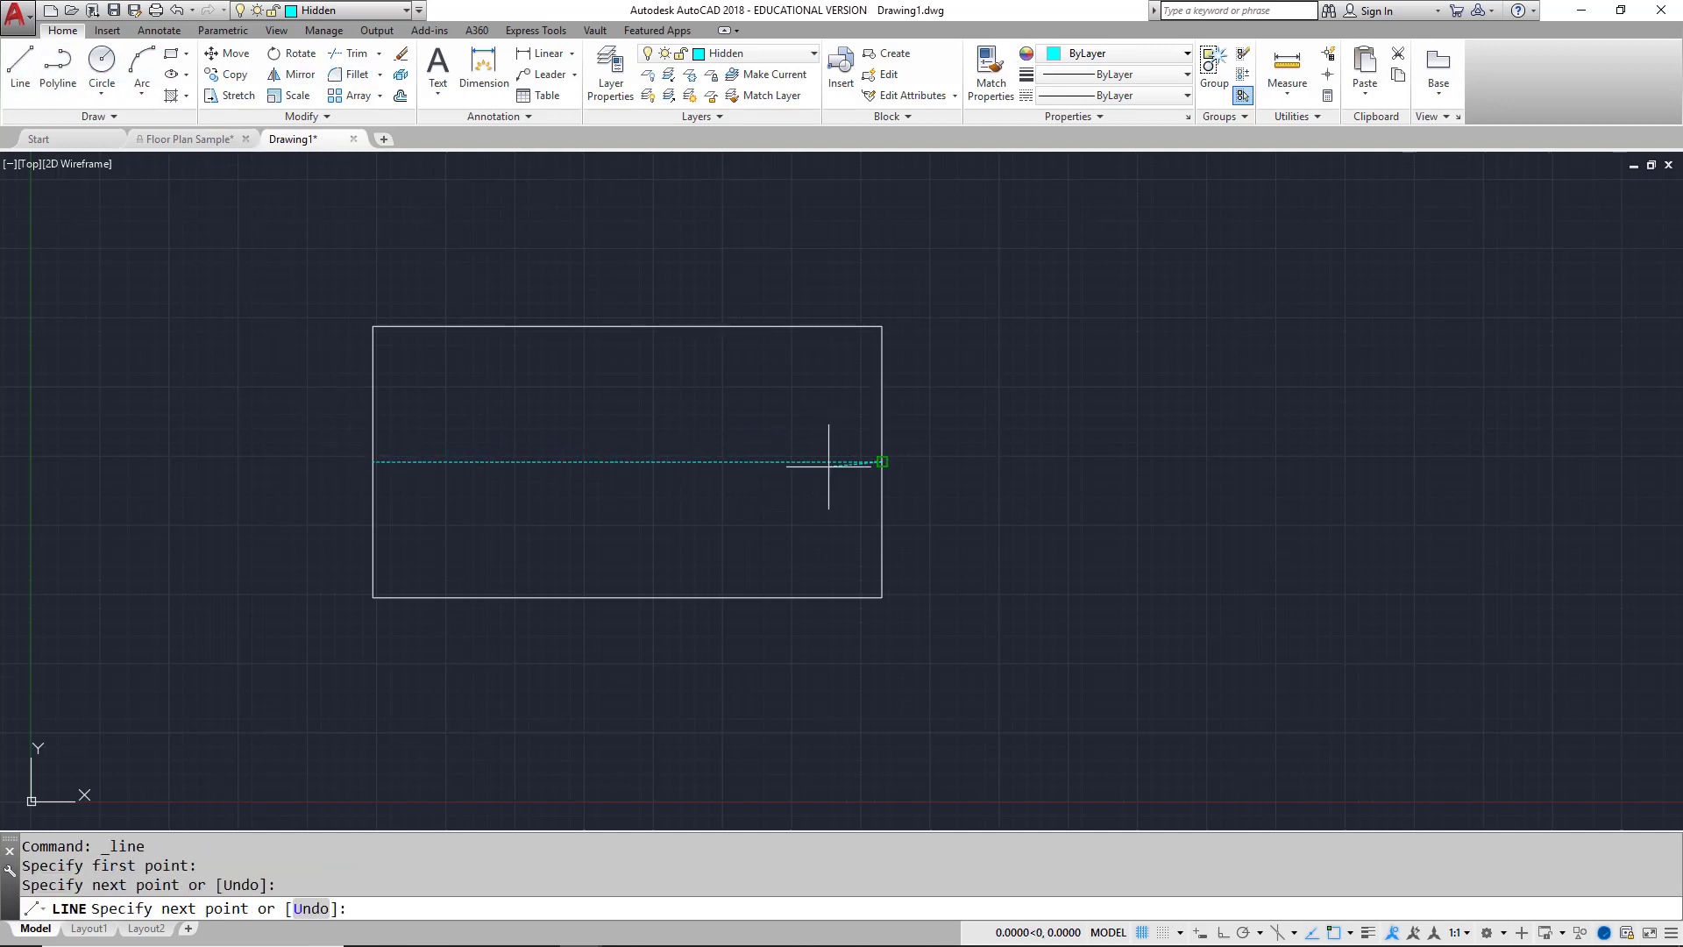
{"action": "key", "text": "Return"}
Inspect the dashed line against the rectangle's edge with the lineweight display switched on and off.
{"action": "scroll", "coordinate": [827, 477], "scroll_direction": "up", "scroll_amount": 5}
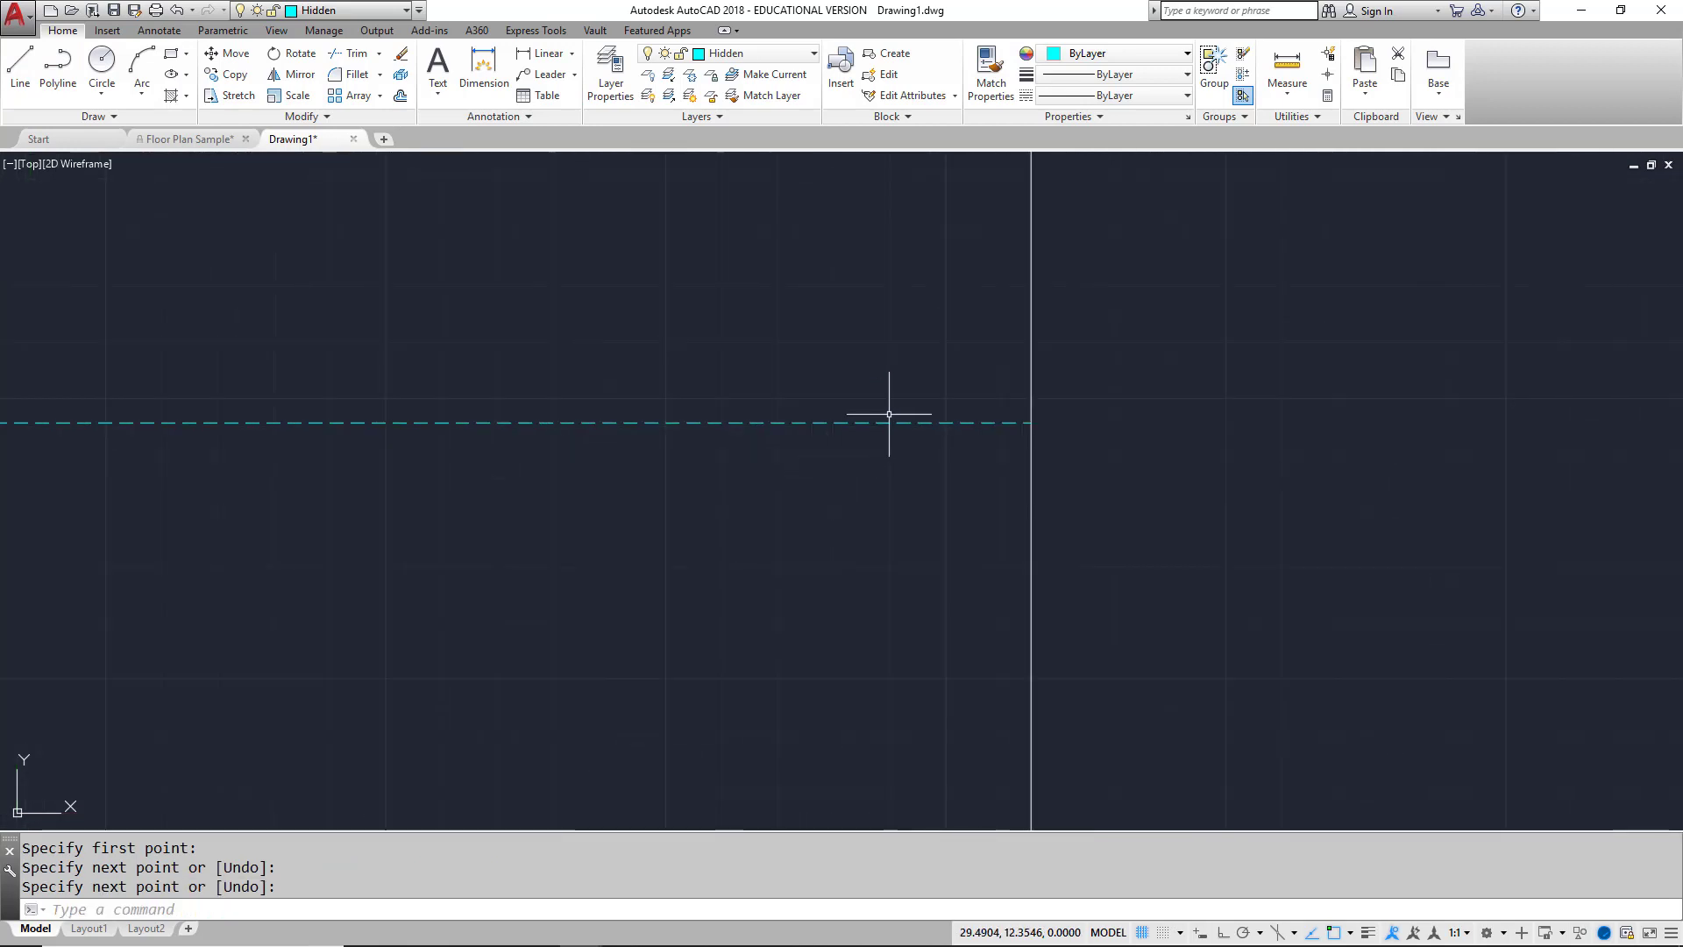
{"action": "left_click", "coordinate": [1368, 933]}
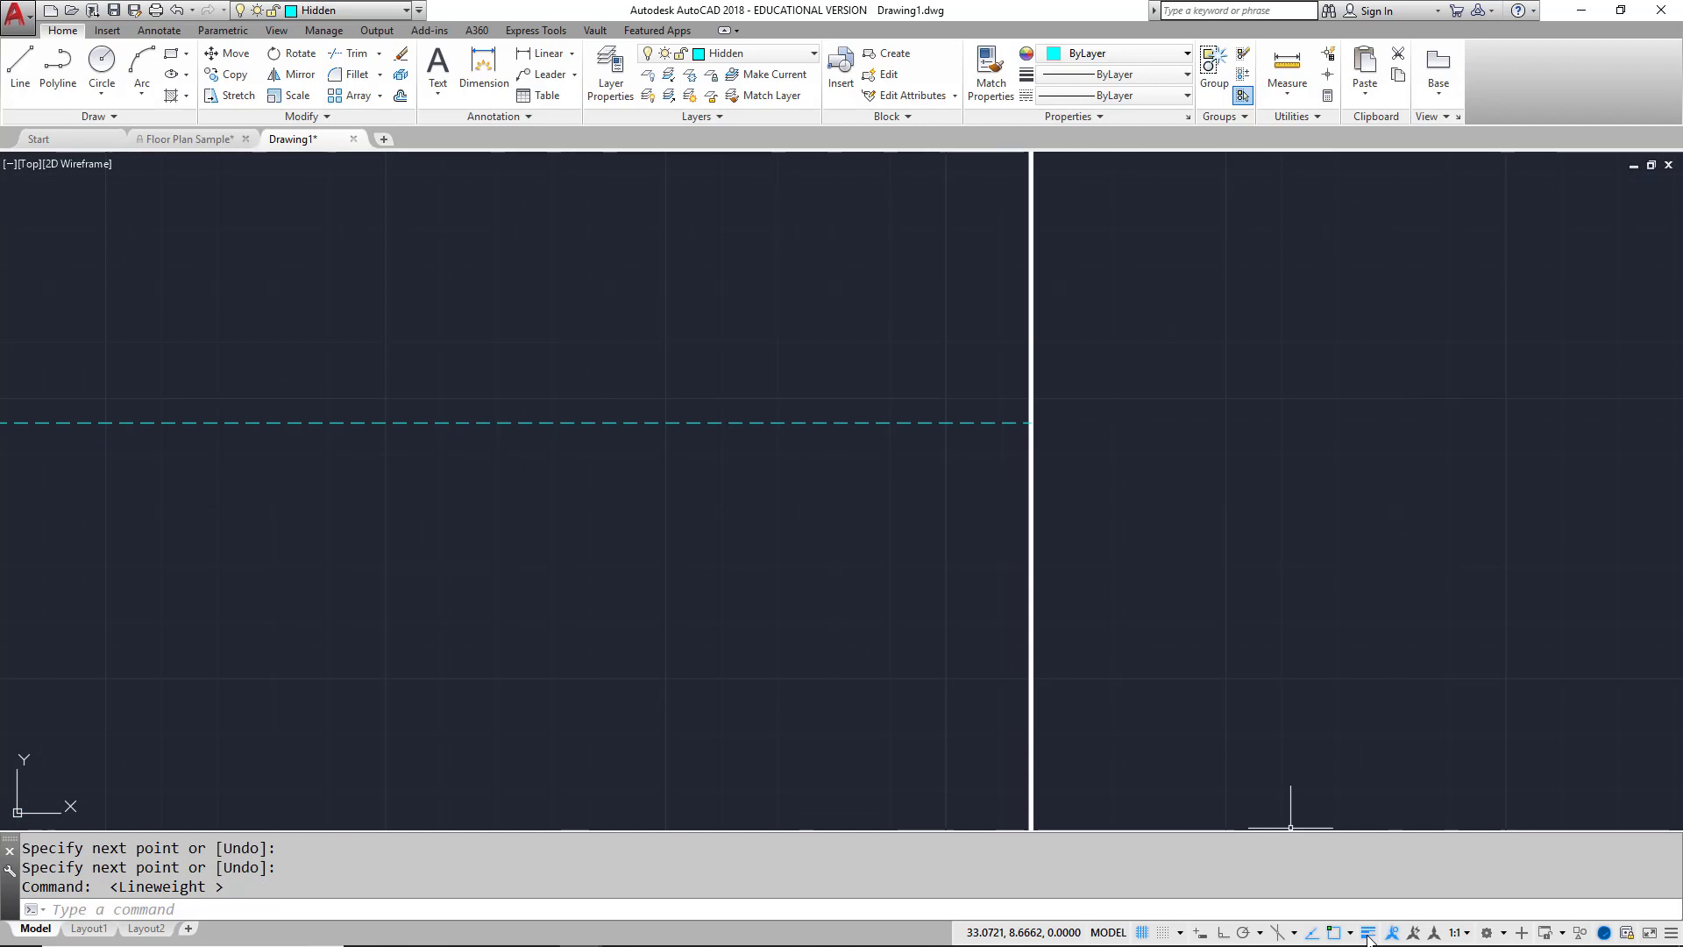
{"action": "left_click", "coordinate": [1368, 933]}
{"action": "scroll", "coordinate": [876, 564], "scroll_direction": "down", "scroll_amount": 3}
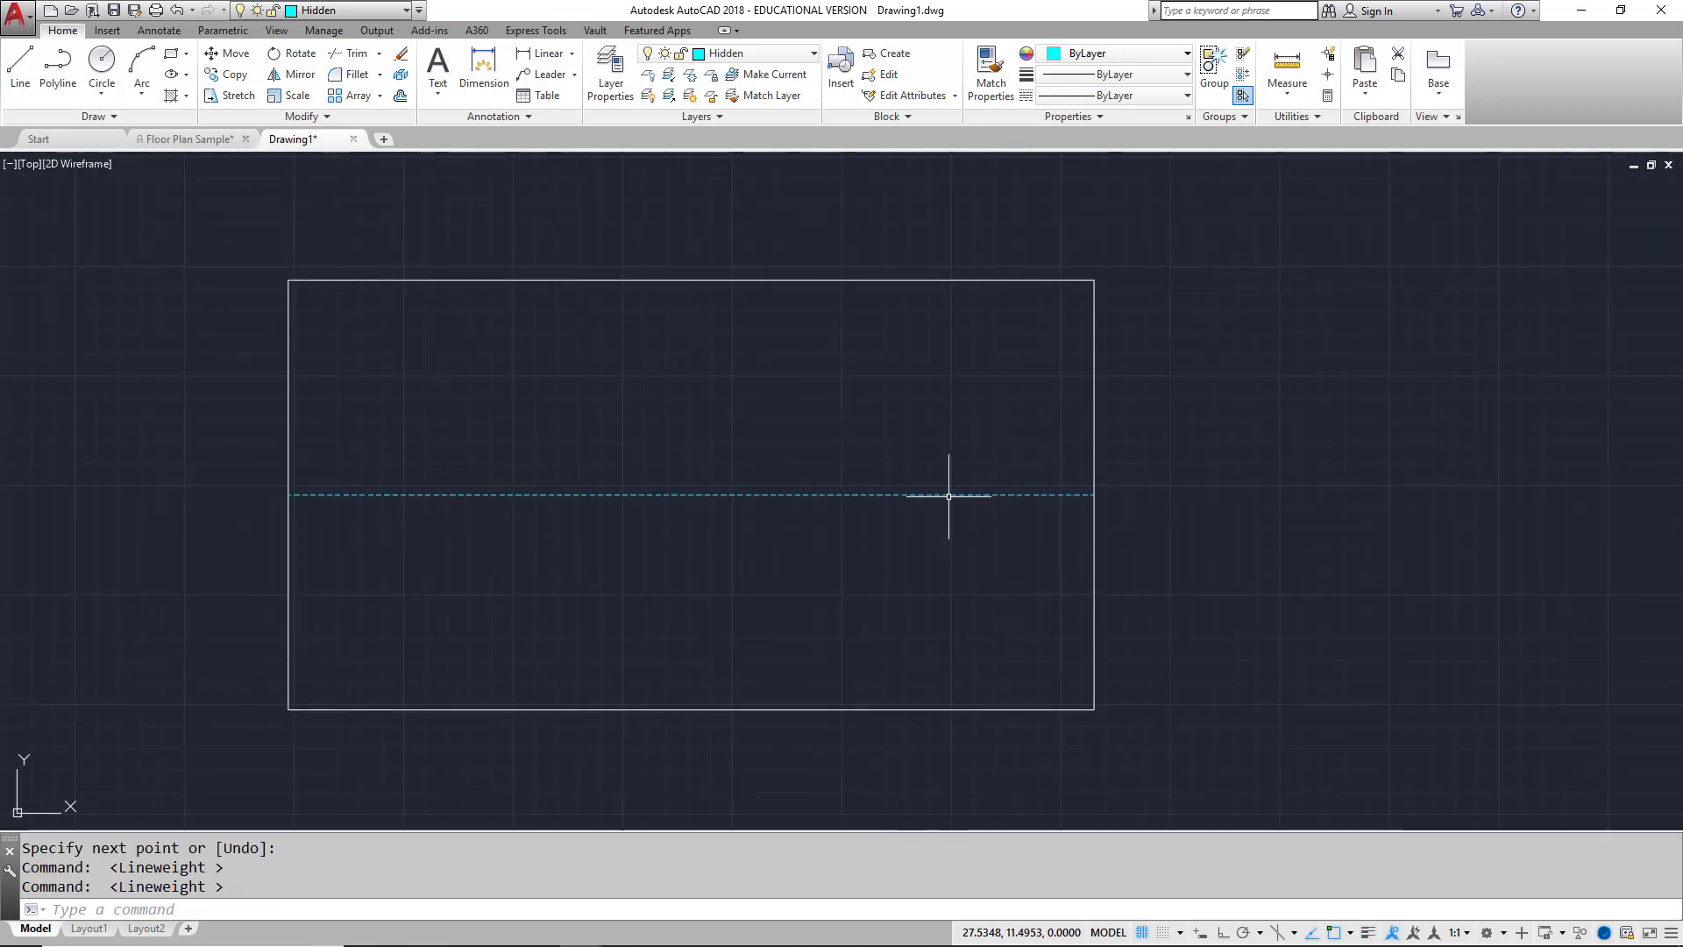
Move the horizontal middle line to the Visible layer and clear the selection.
{"action": "left_click", "coordinate": [903, 495]}
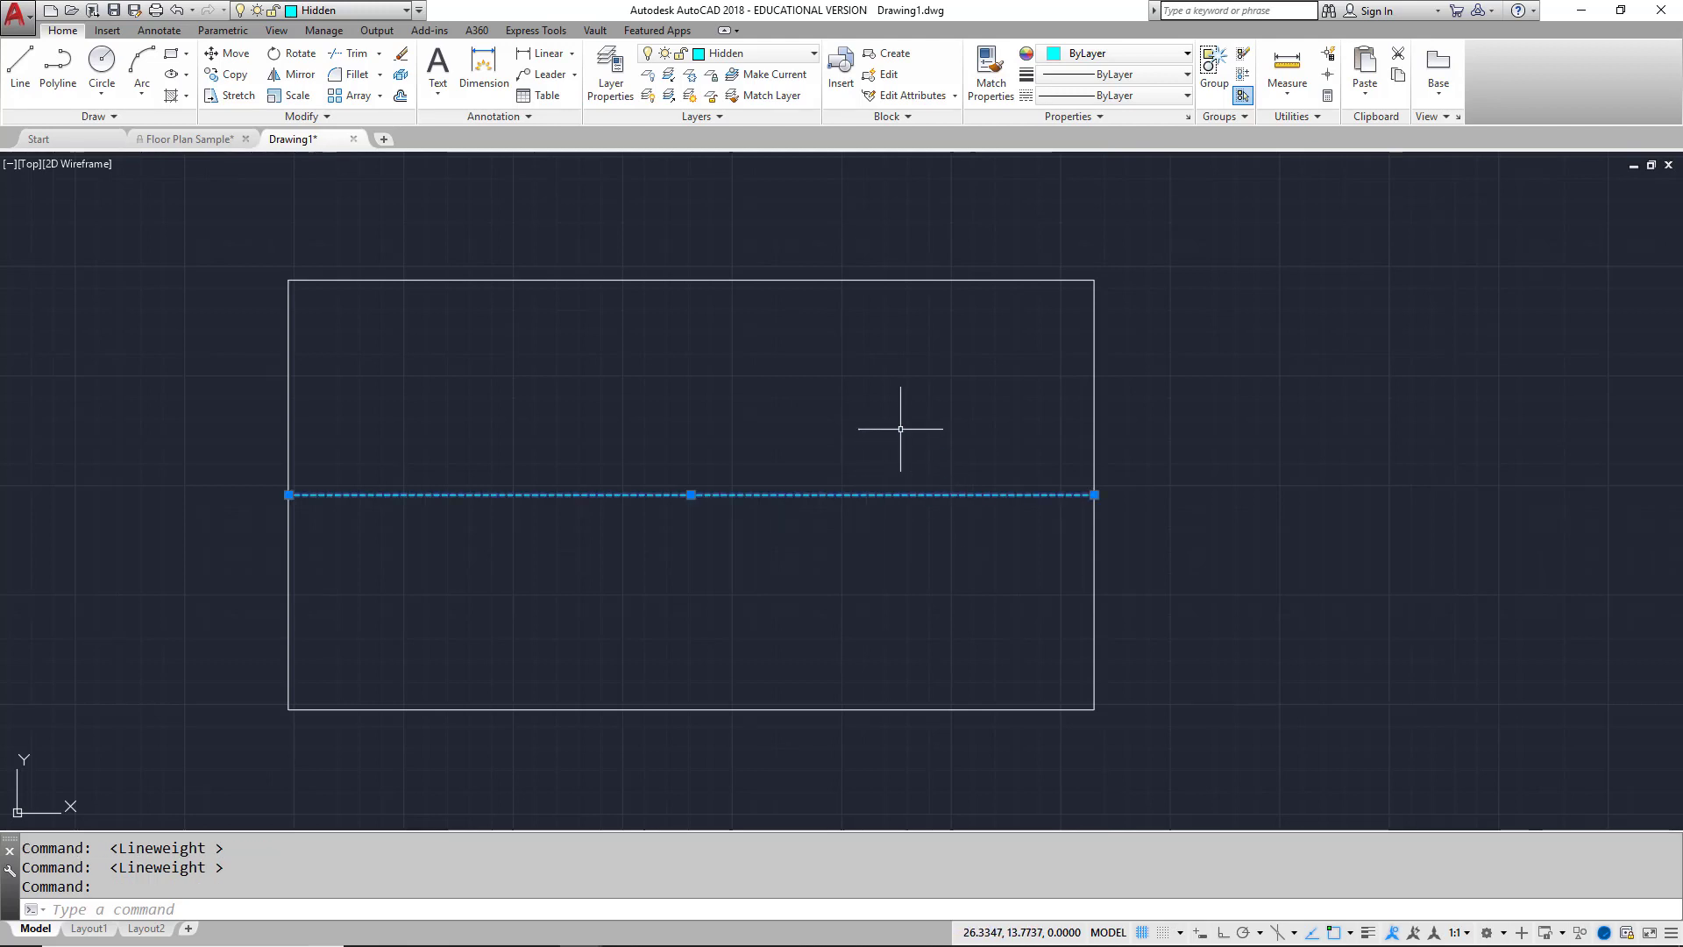
{"action": "left_click", "coordinate": [748, 56]}
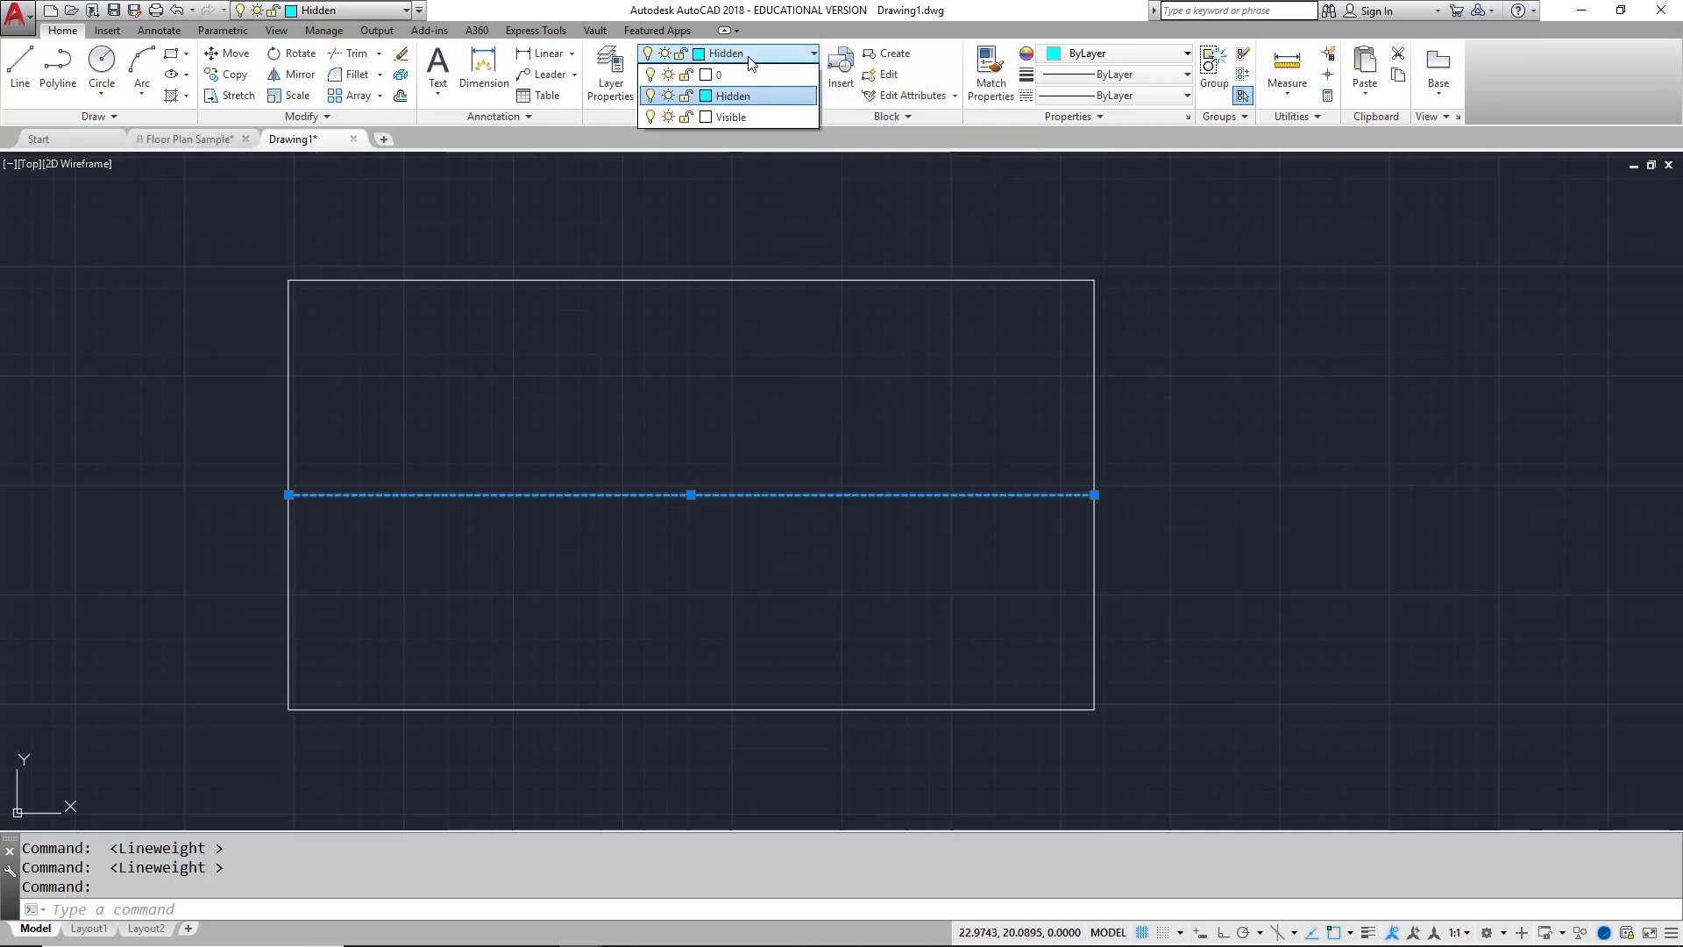
{"action": "left_click", "coordinate": [742, 116]}
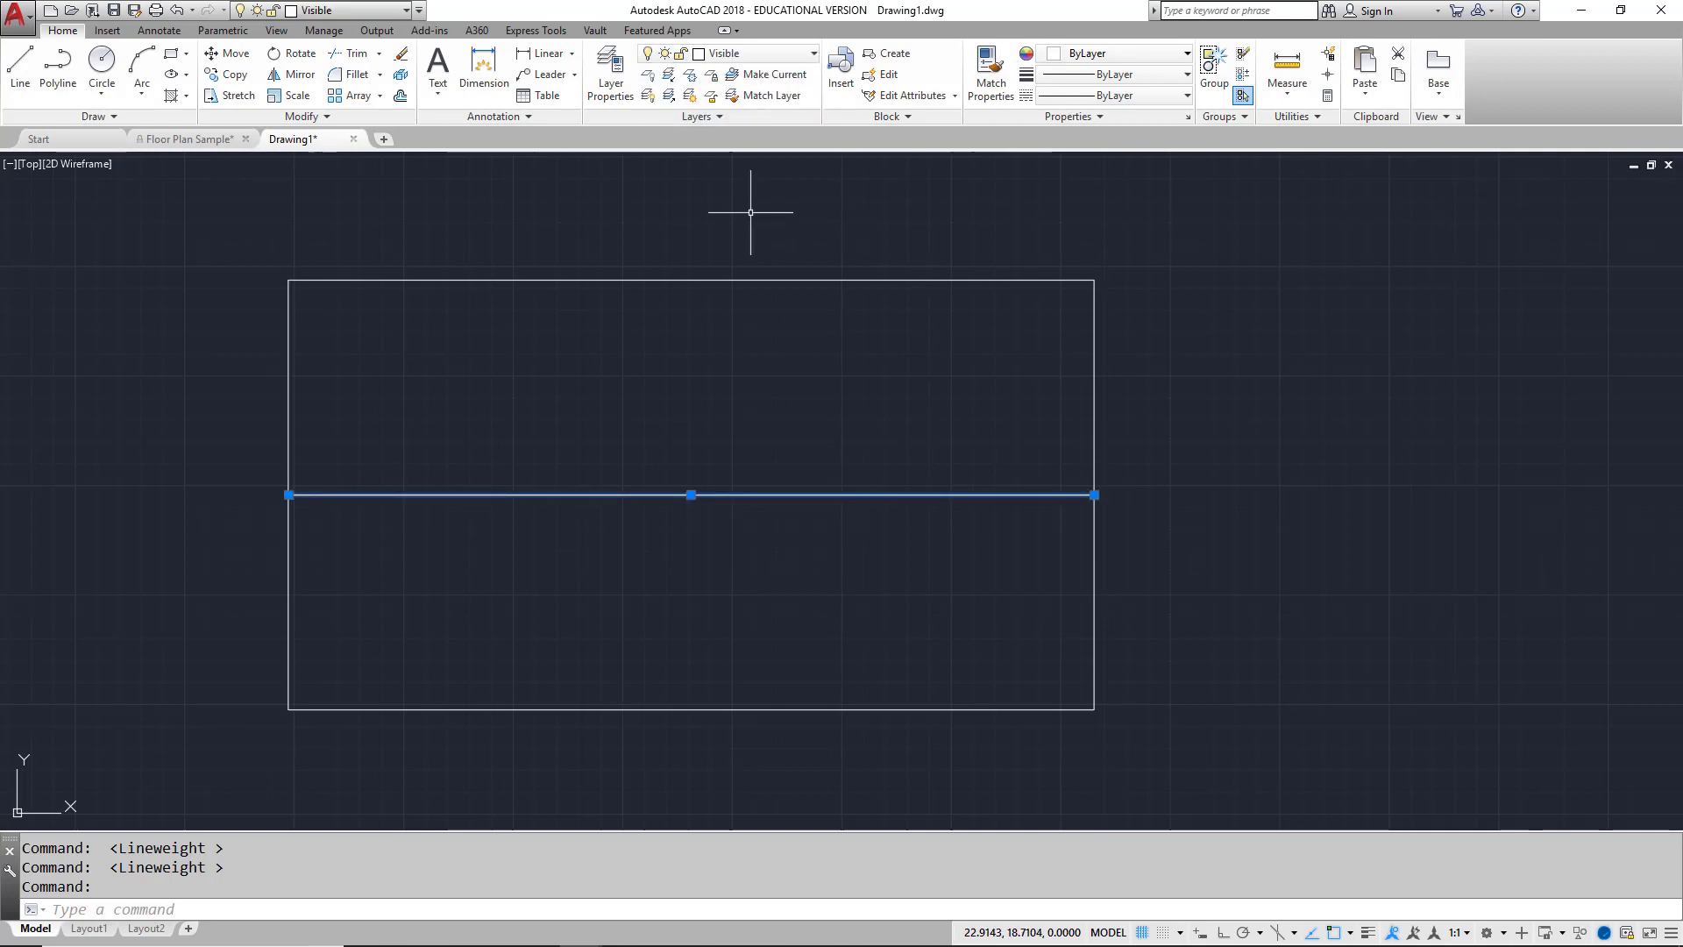
{"action": "key", "text": "Escape"}
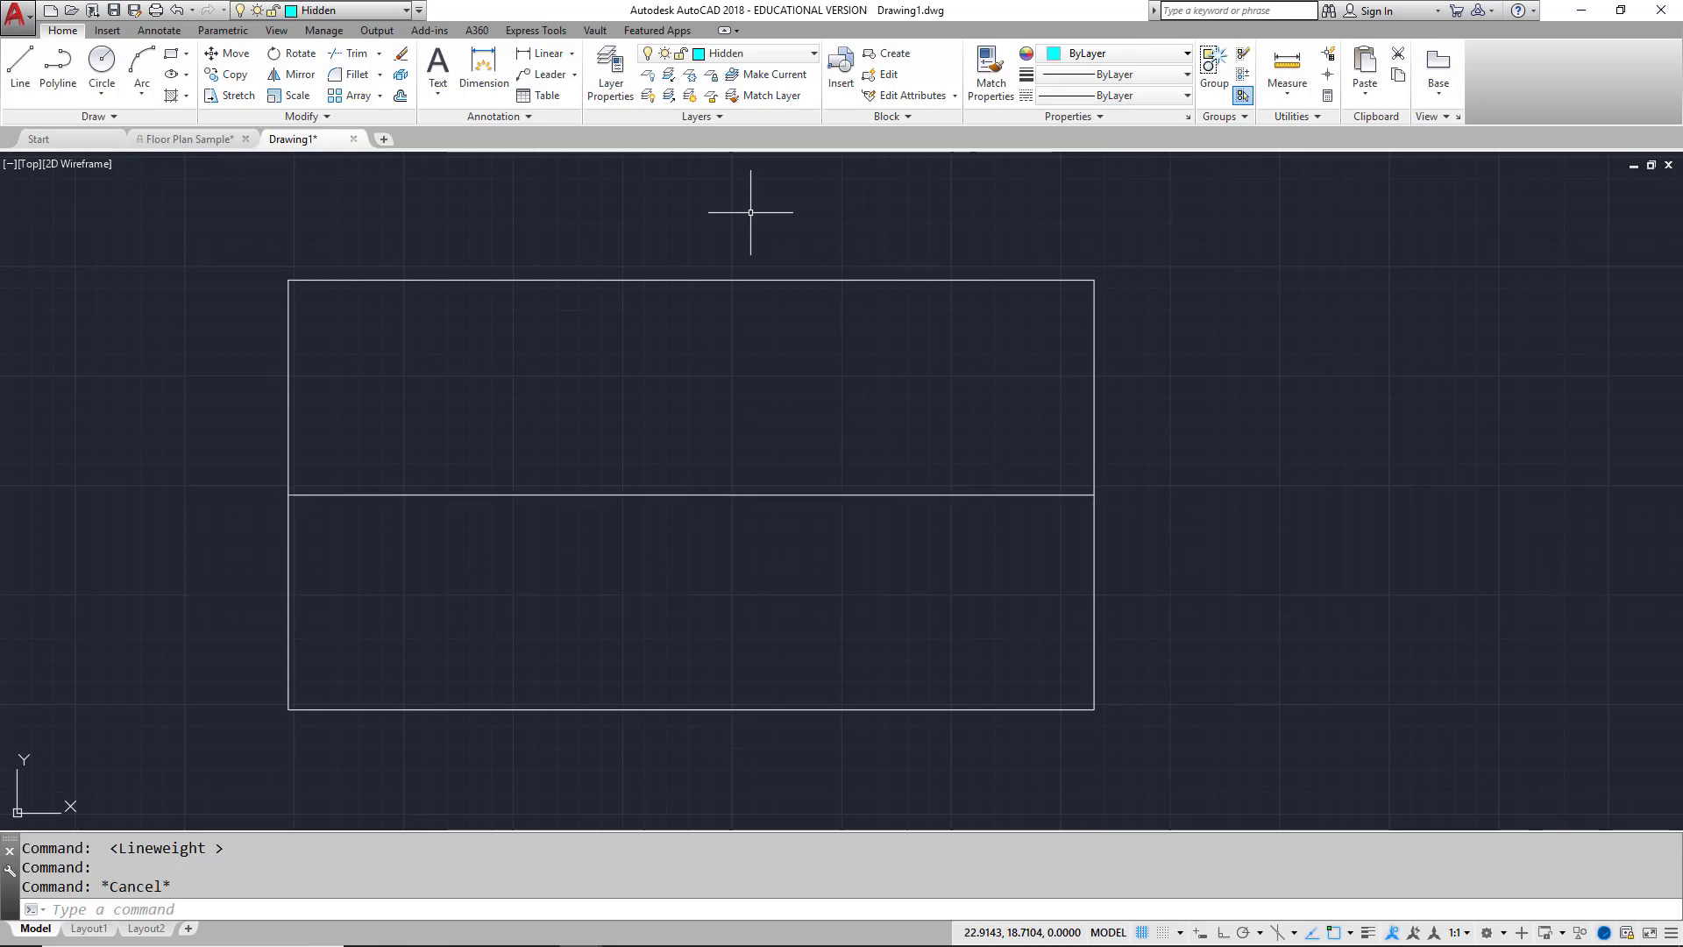